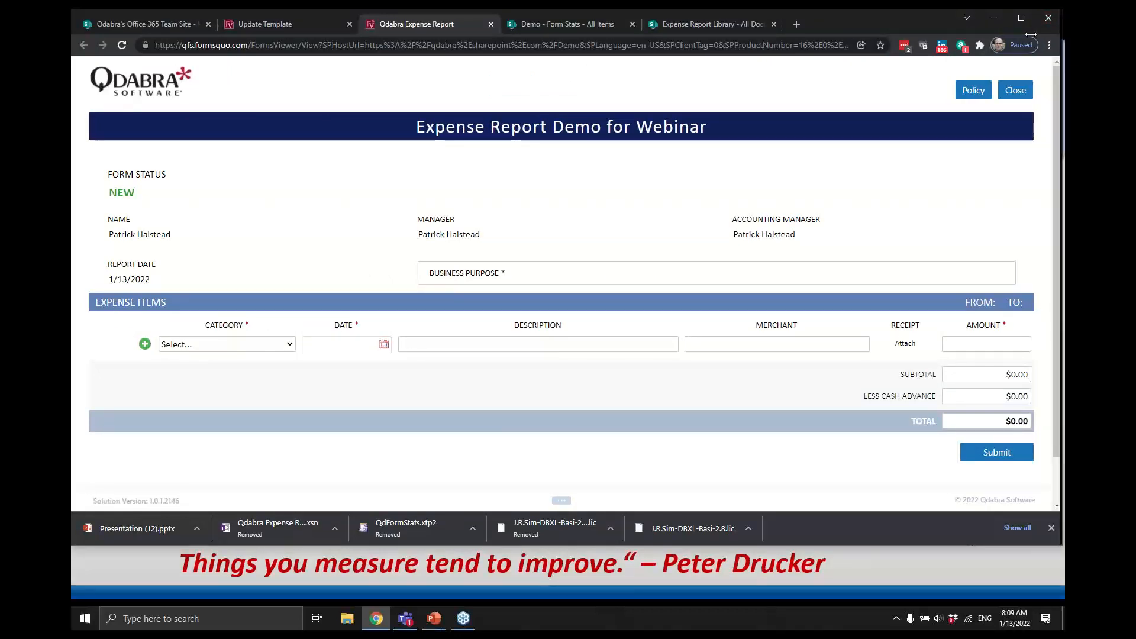
- Shrink the browser window to reveal the slide behind it and enter "Webinar demo" as the expense report's business purpose
drag(1059, 33, 780, 49)
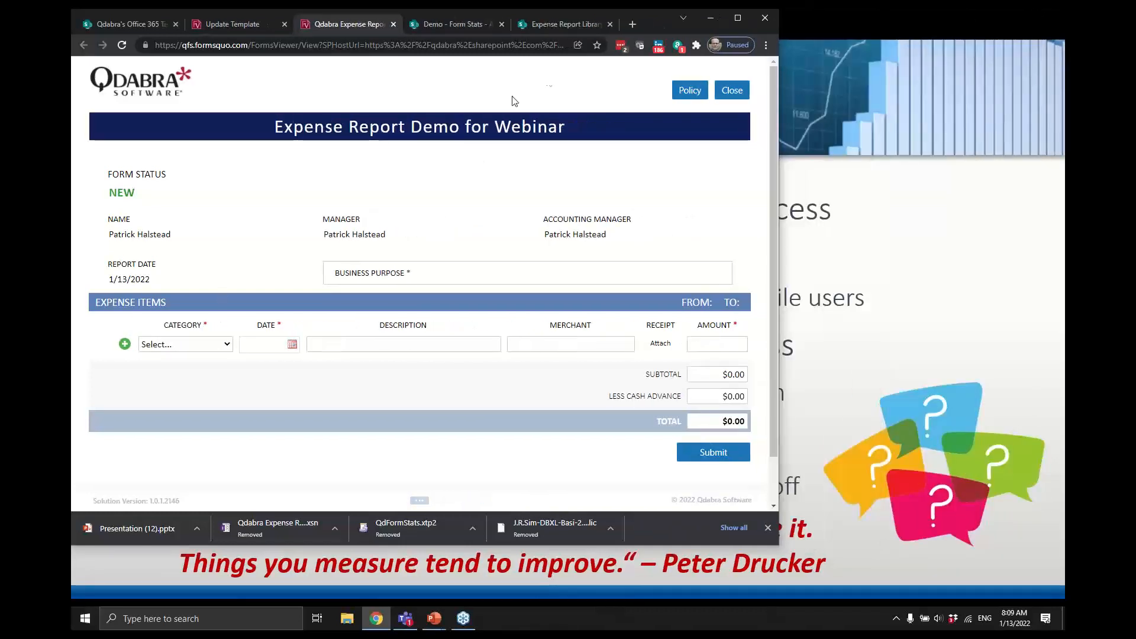
drag(647, 26, 683, 55)
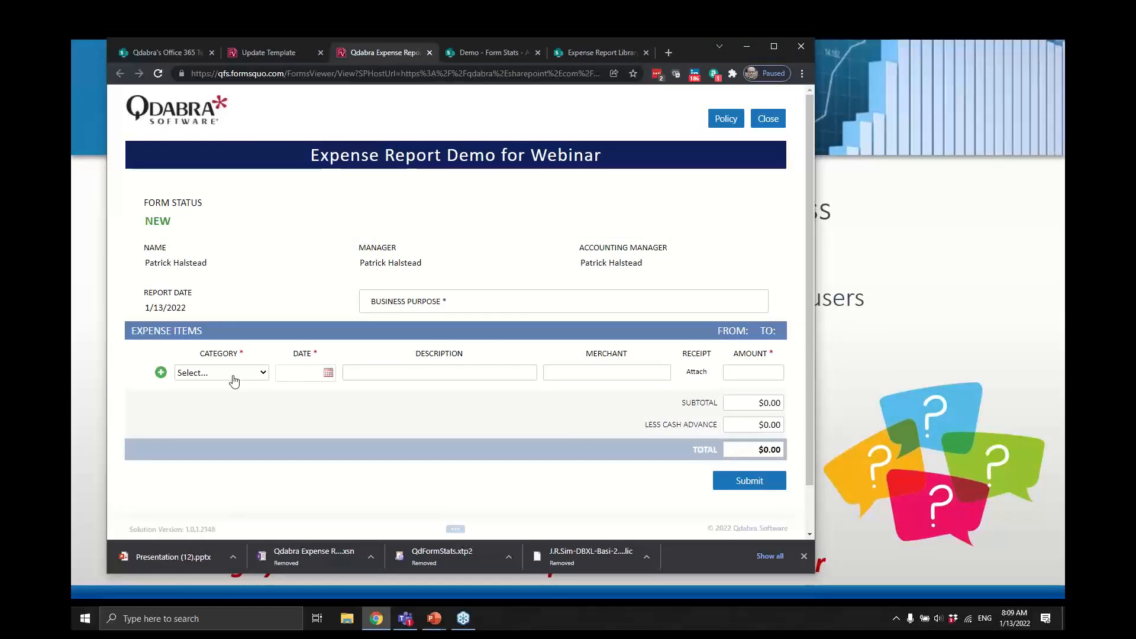
click(367, 306)
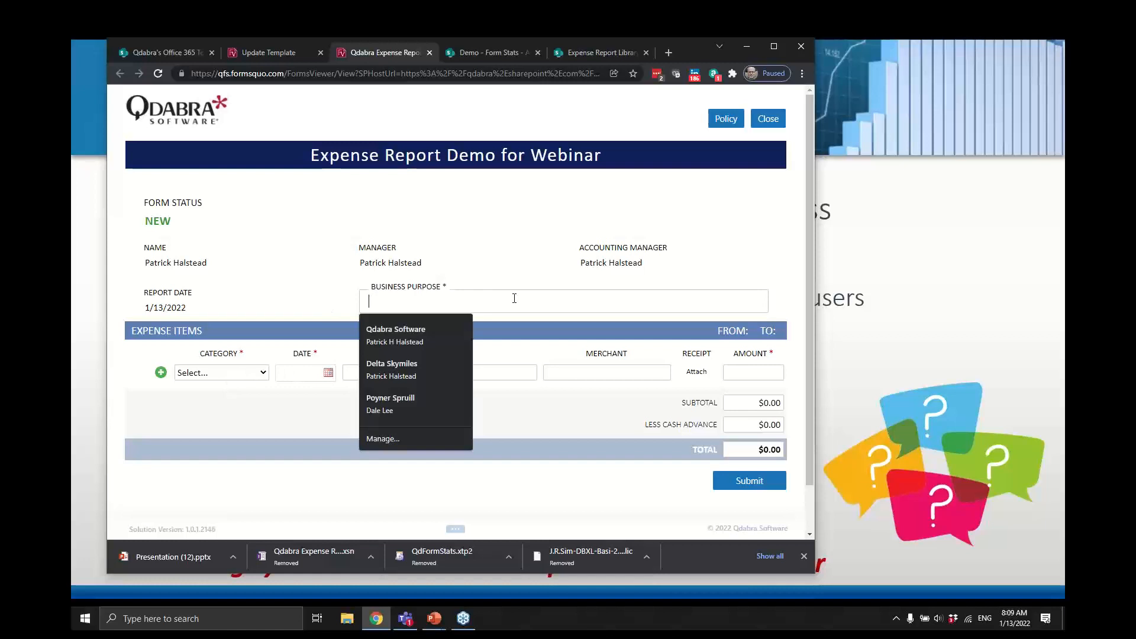
text(Webinar demo)
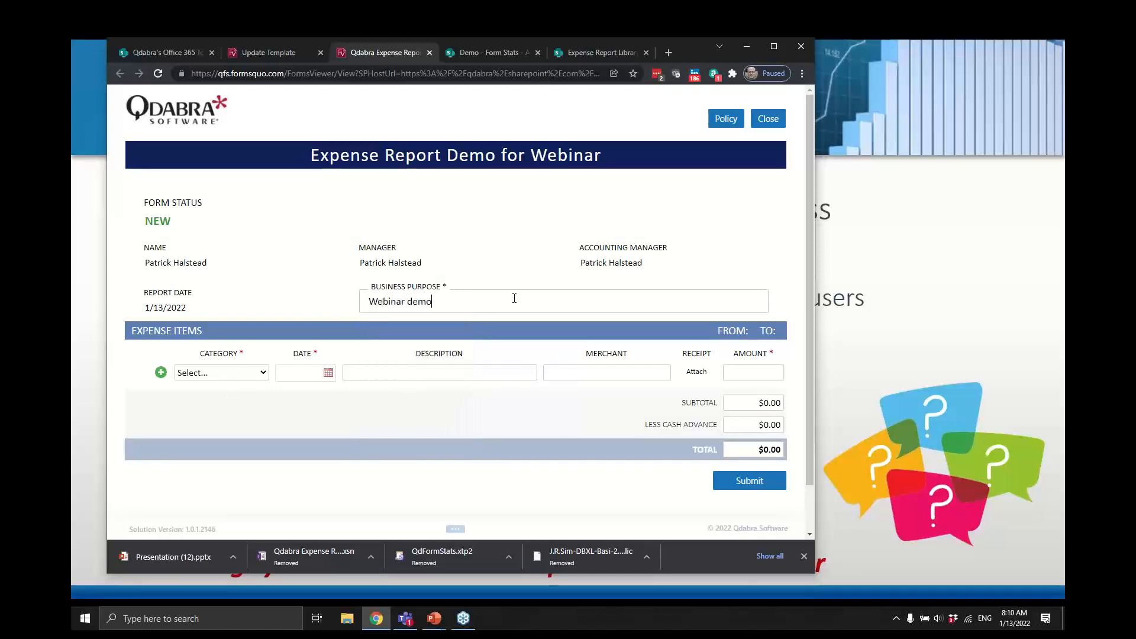
- Set the first expense item's category to Office supplies and its date to 1/13/2022
click(196, 373)
click(224, 495)
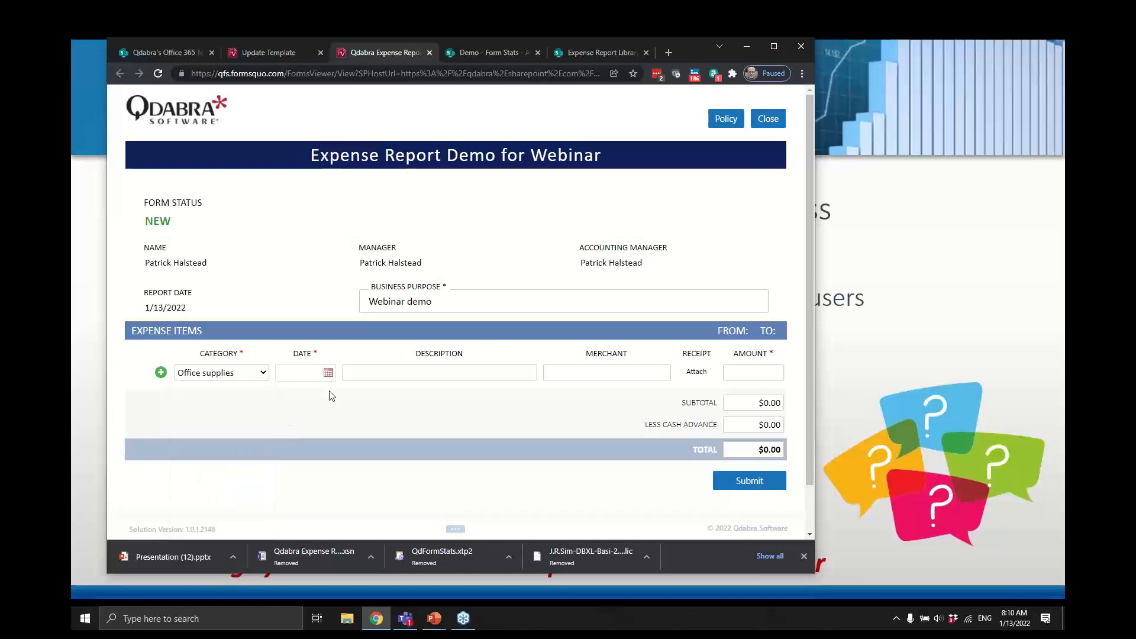
click(328, 373)
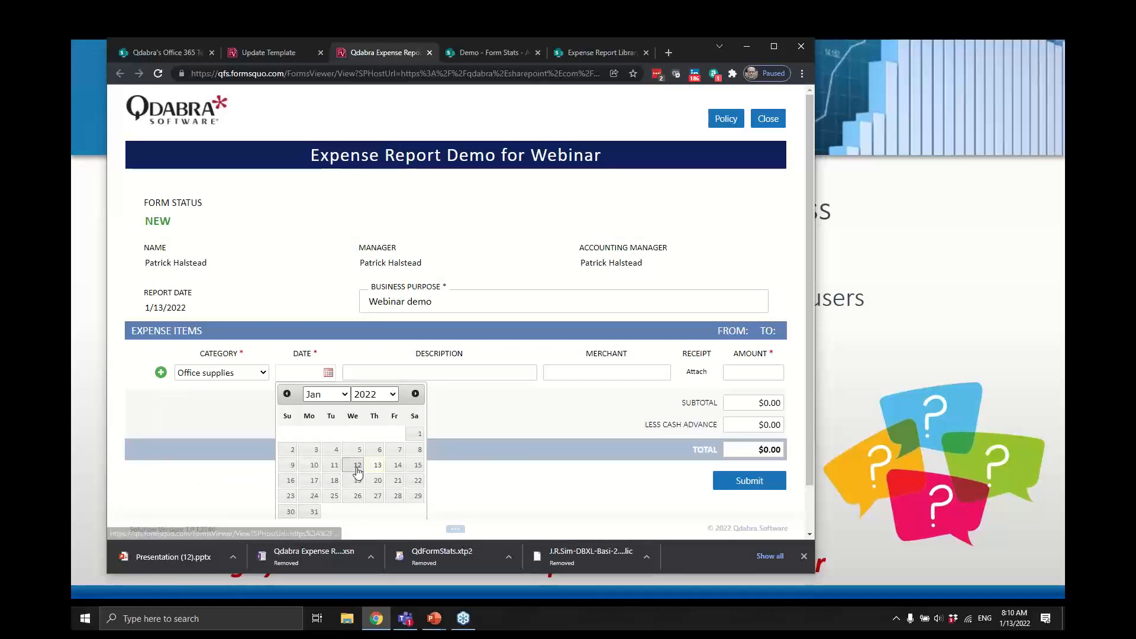
click(382, 457)
- Complete the expense item with description "Rapid Antigen Tests", merchant "BinaxNow" and an amount of 25
click(442, 373)
text(R)
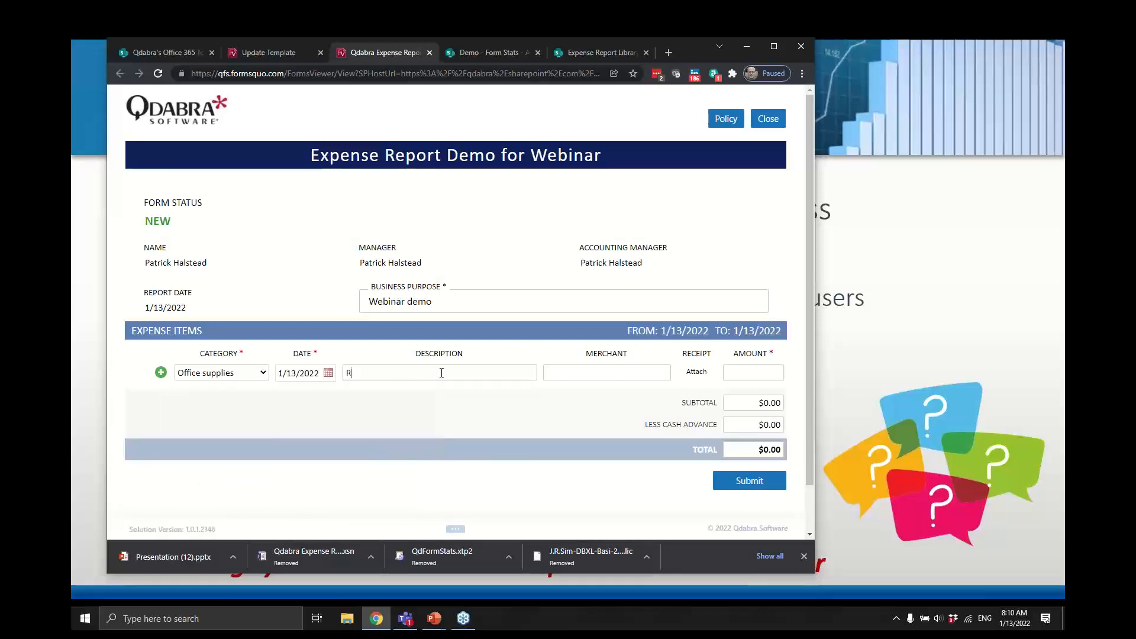
text(apid Antigen )
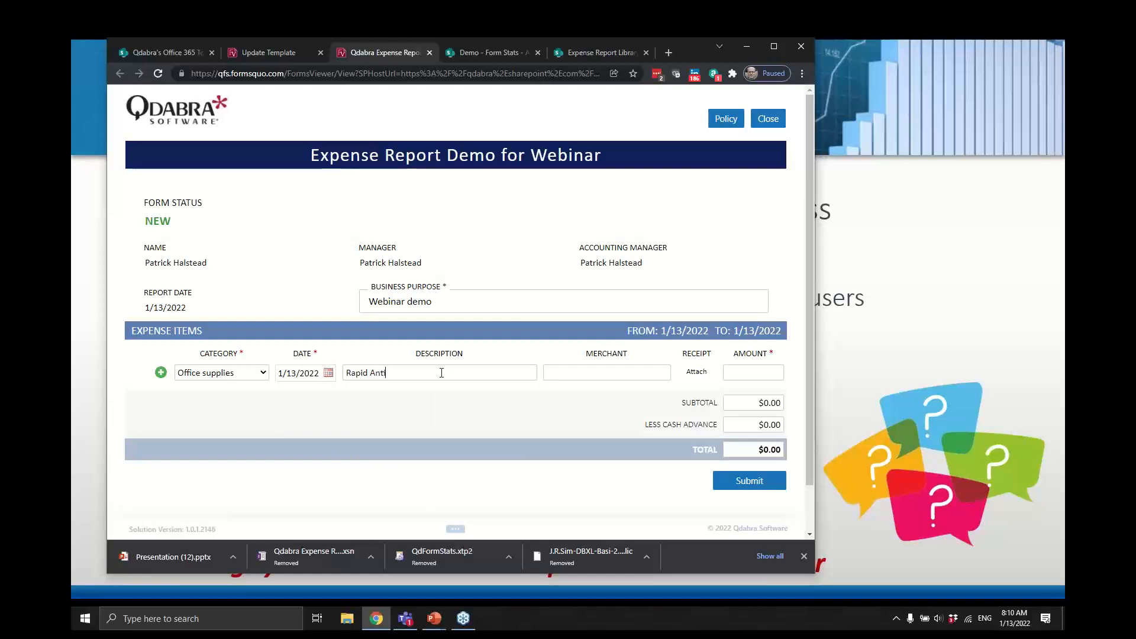
text(T)
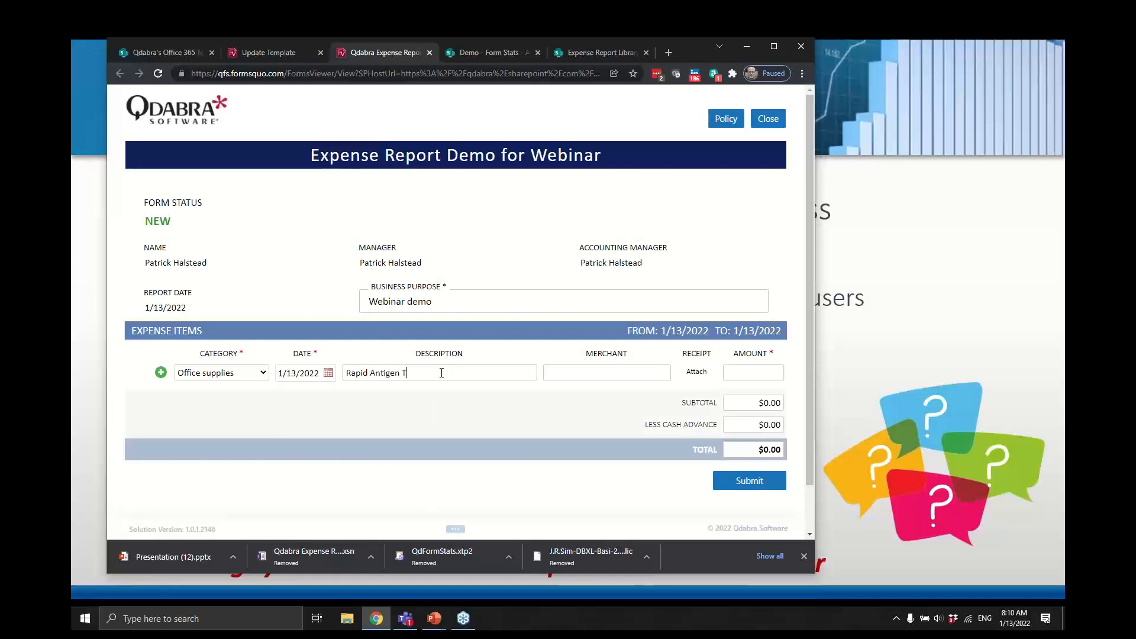
text(ests)
key(Tab)
text(BinaxNow)
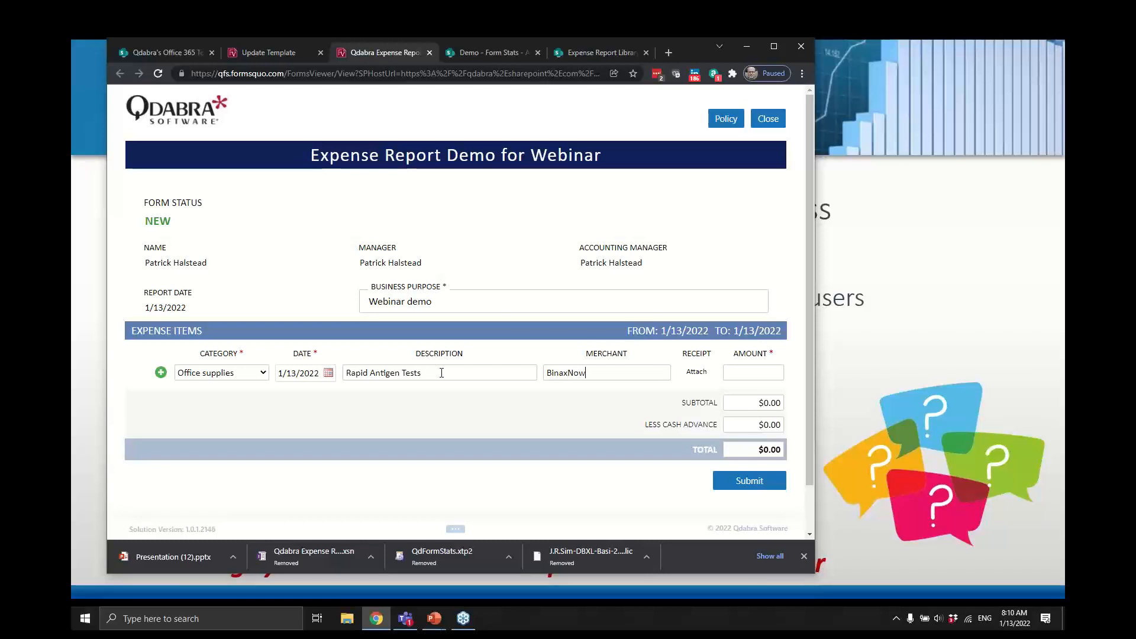
click(761, 374)
text(25)
click(248, 431)
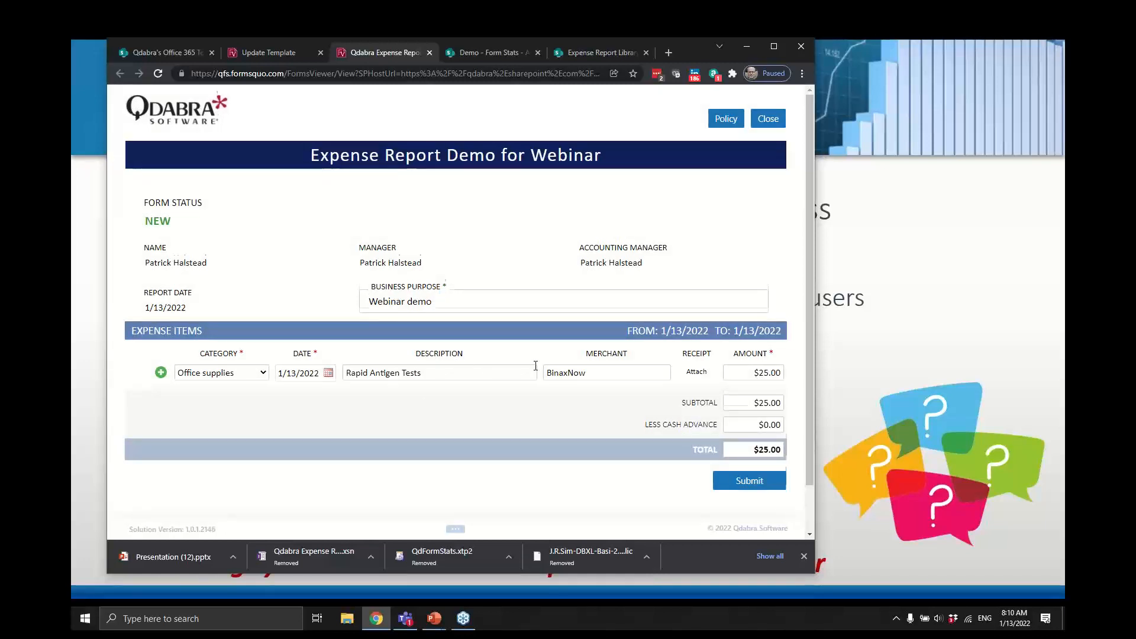
- Show the form's debug log and examine the executed load commands through the END On Load Rules entry and the SharePoint list submission
scroll(533, 367, down, 1)
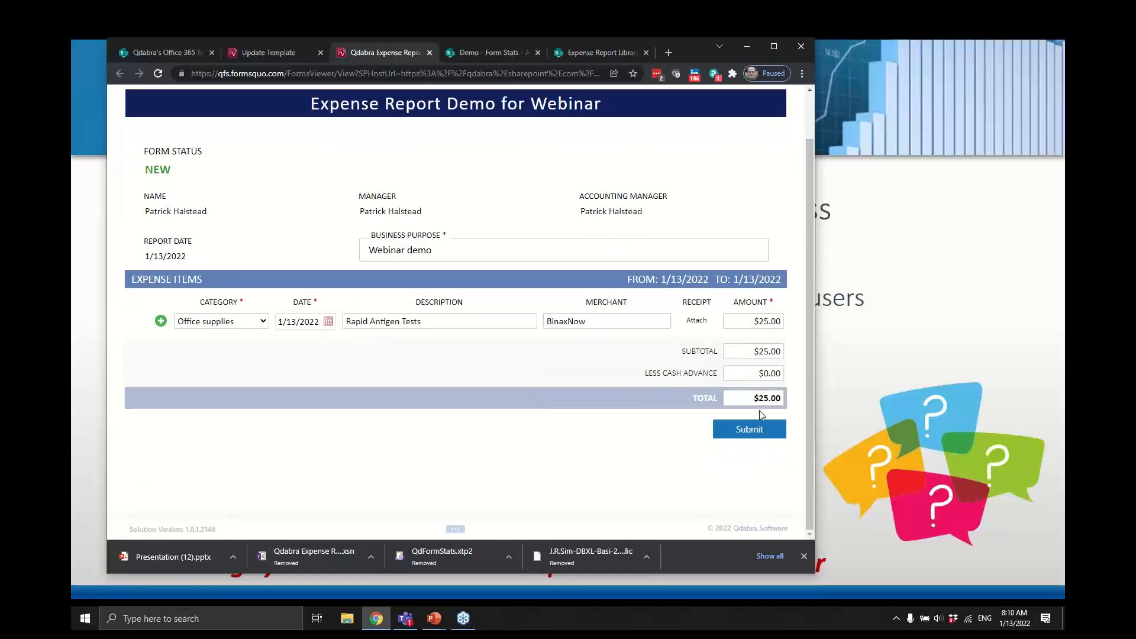
click(456, 529)
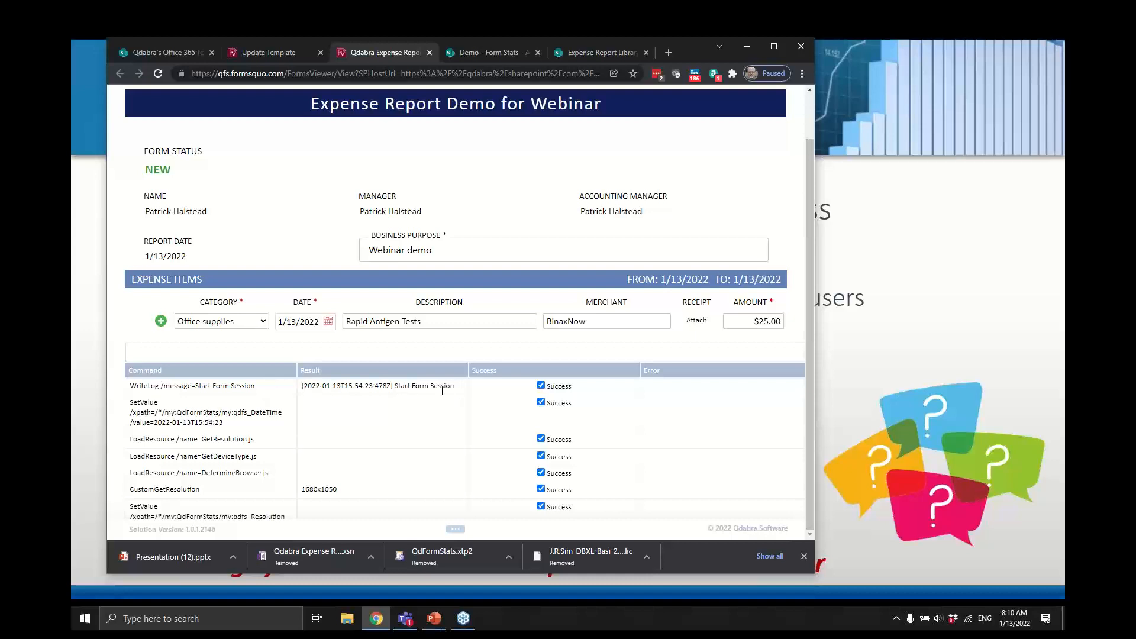
scroll(385, 420, down, 1)
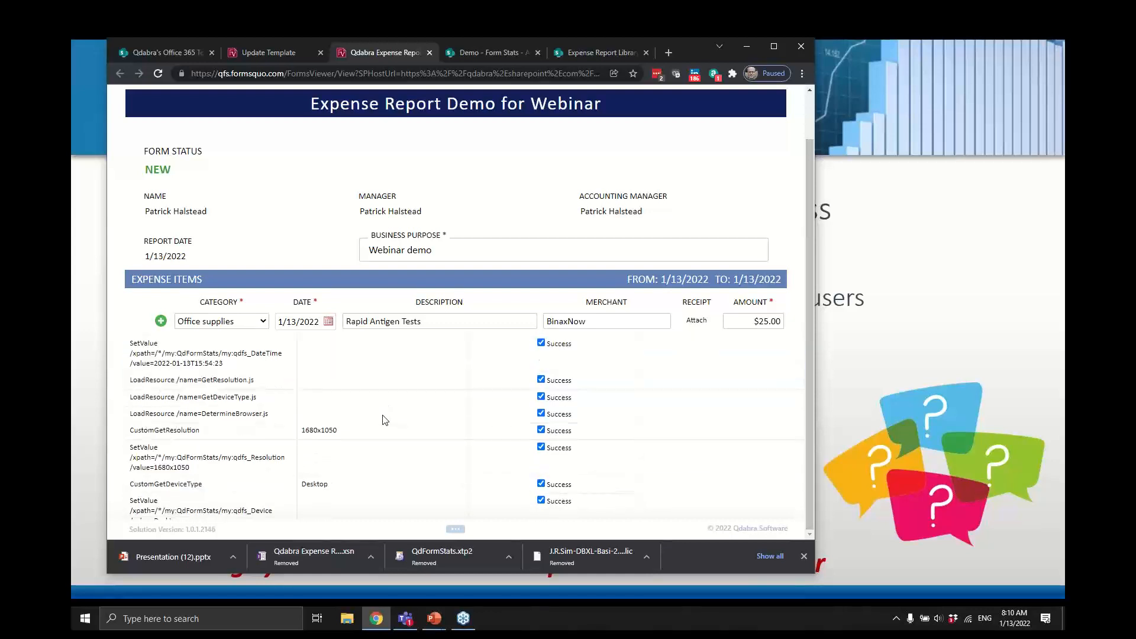
scroll(385, 419, down, 1)
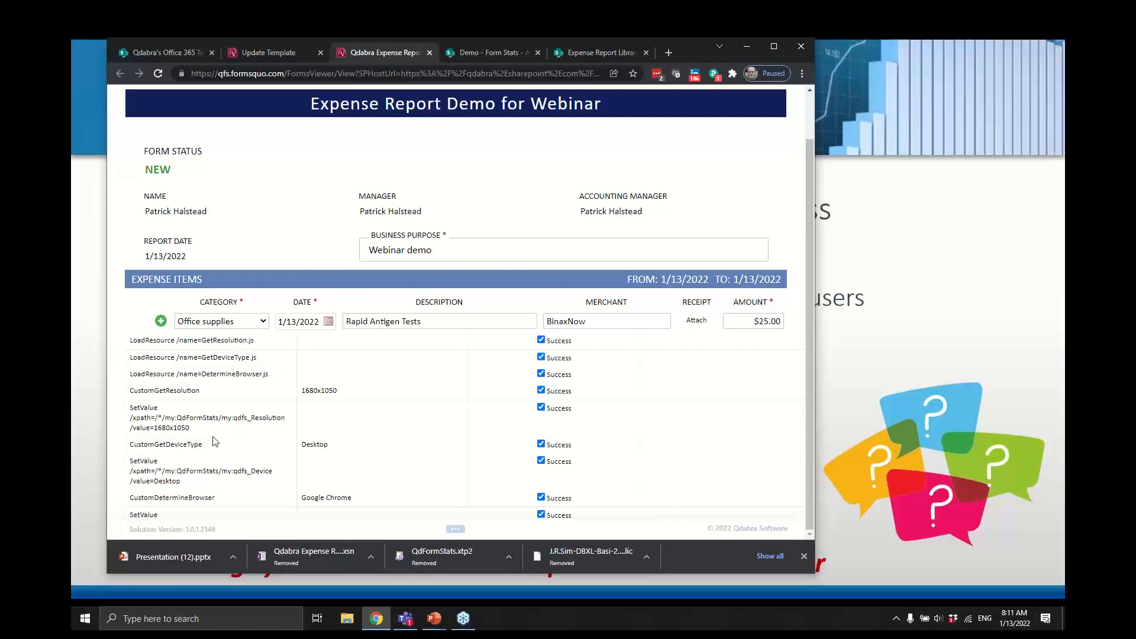
scroll(214, 438, down, 5)
scroll(214, 438, down, 8)
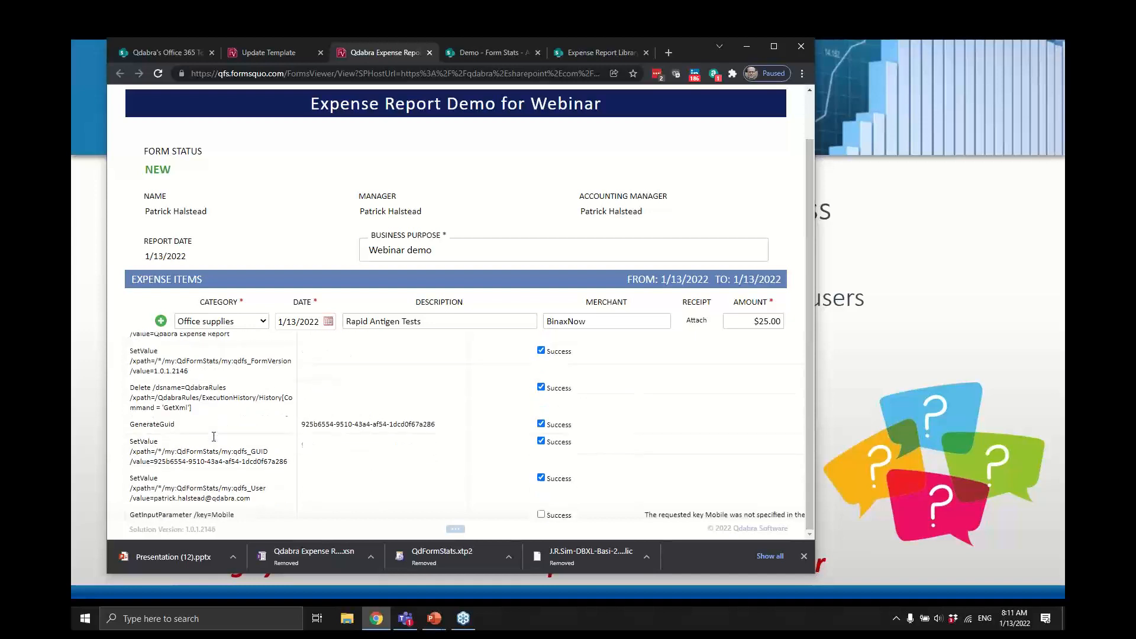
scroll(213, 436, down, 6)
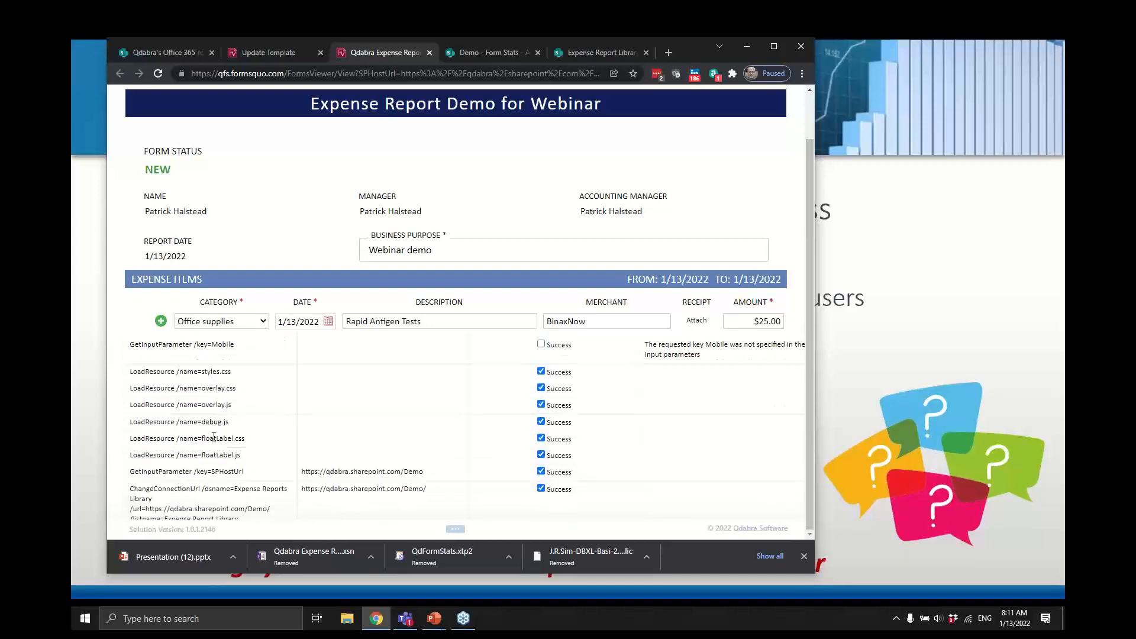
scroll(213, 437, down, 8)
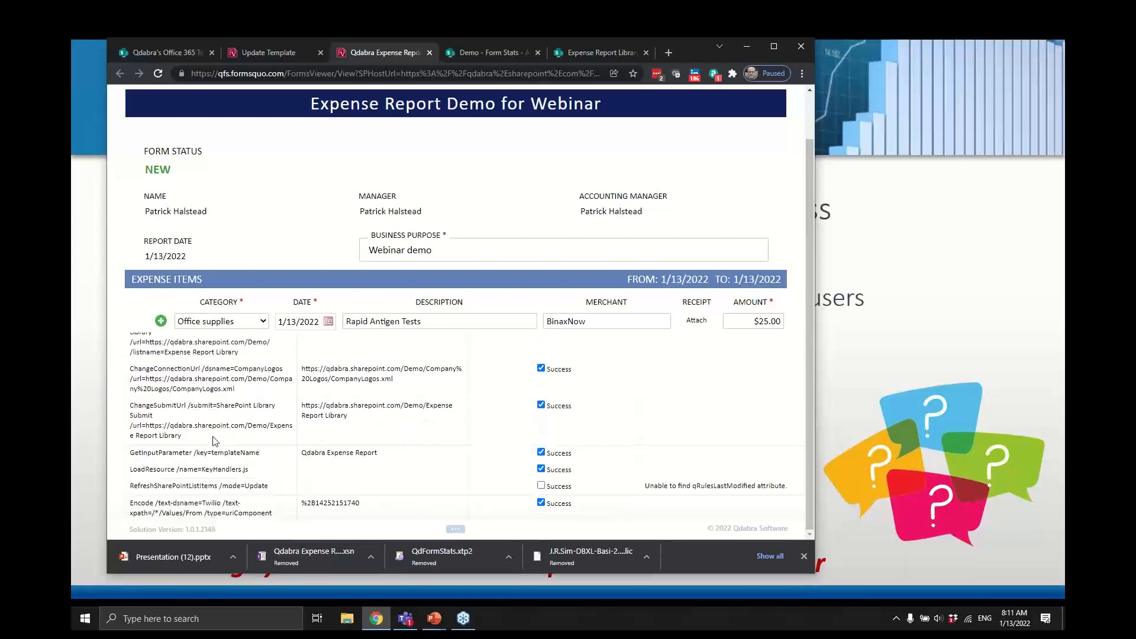
scroll(214, 437, down, 8)
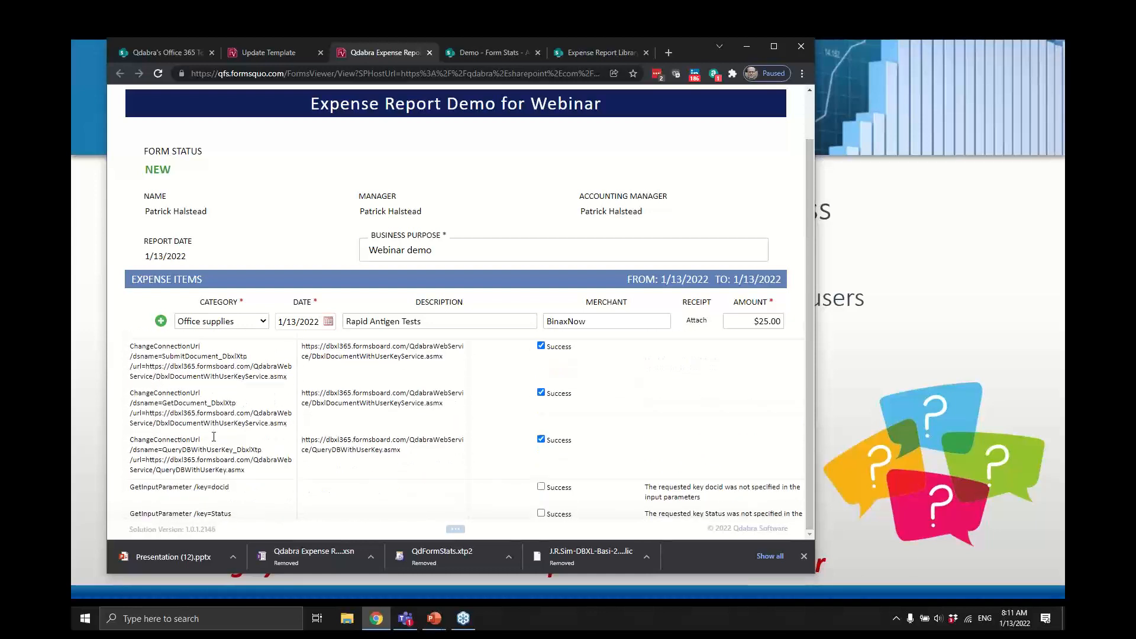
scroll(214, 437, down, 8)
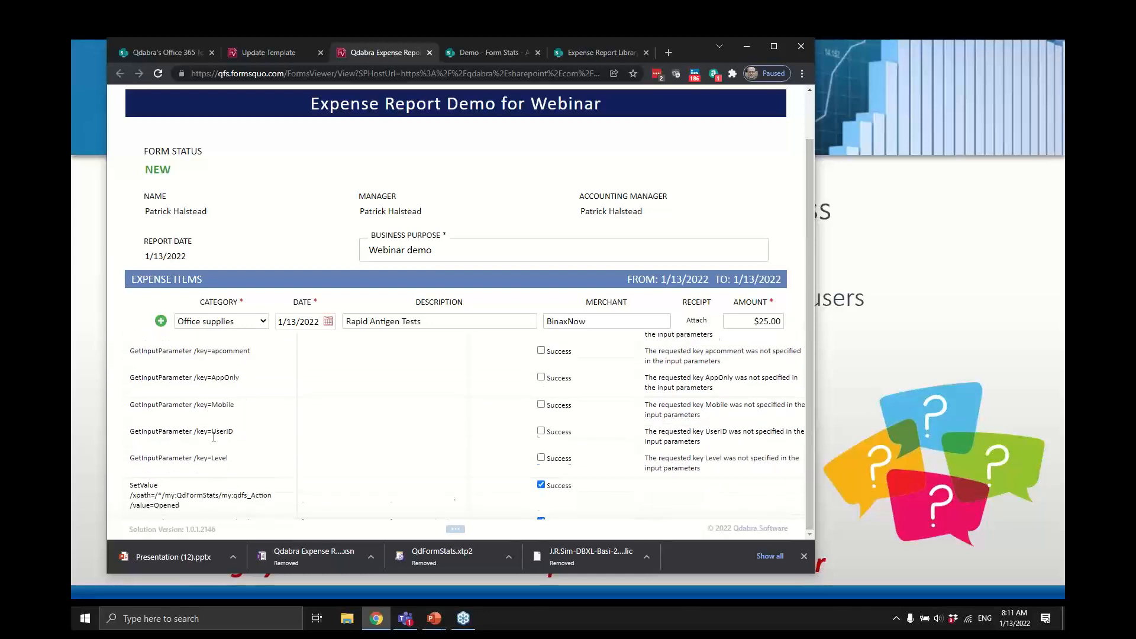
scroll(213, 437, down, 2)
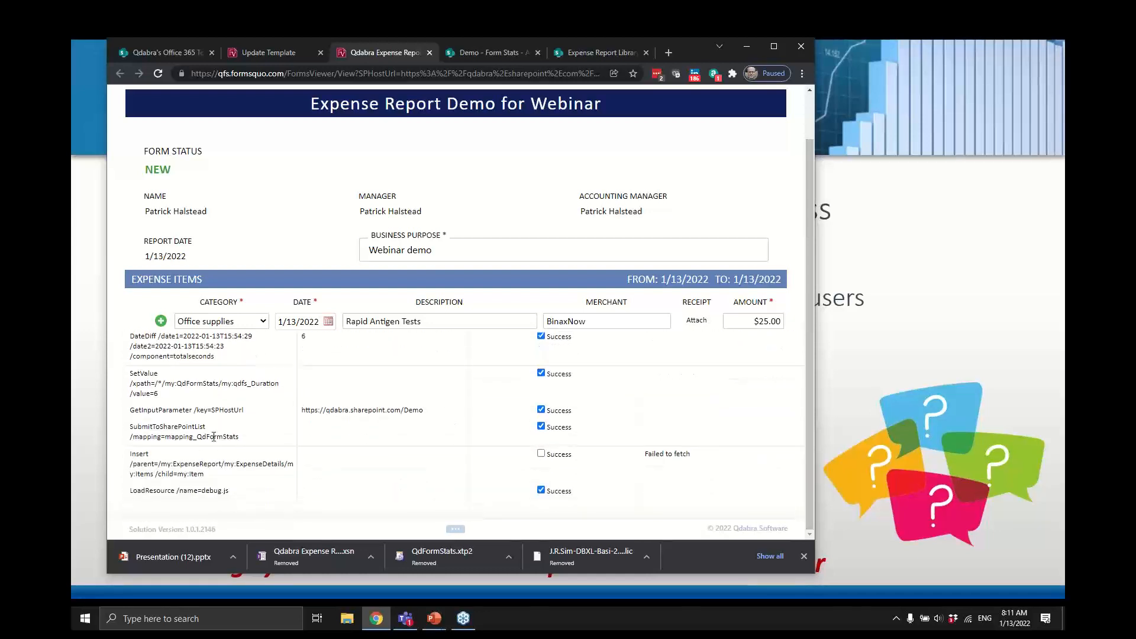
scroll(219, 489, down, 2)
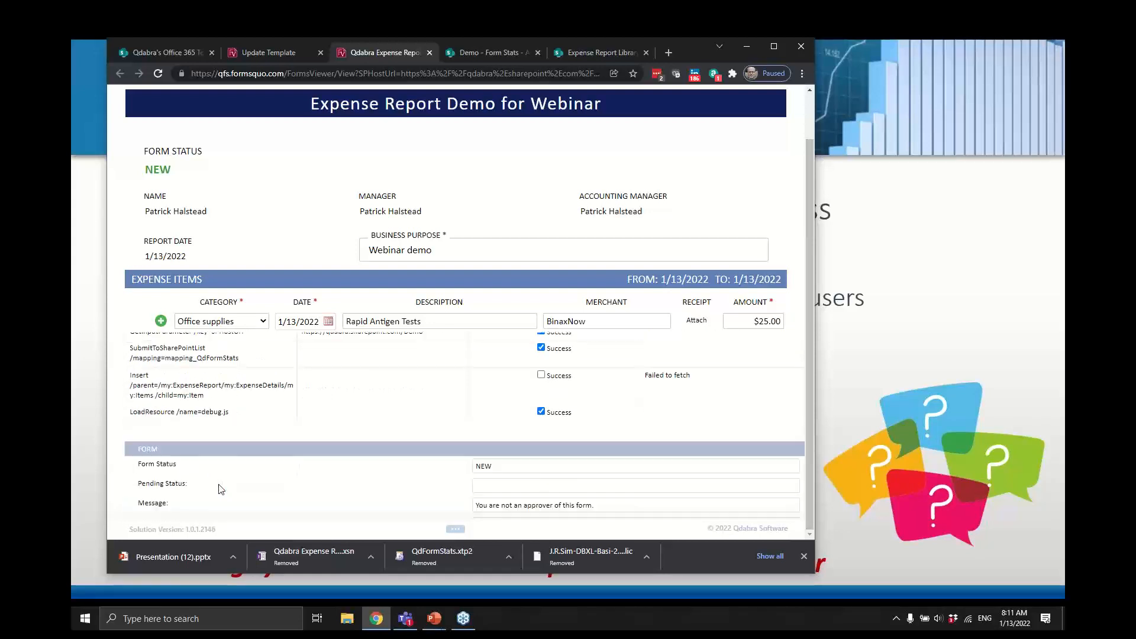
scroll(219, 490, up, 3)
scroll(219, 489, up, 2)
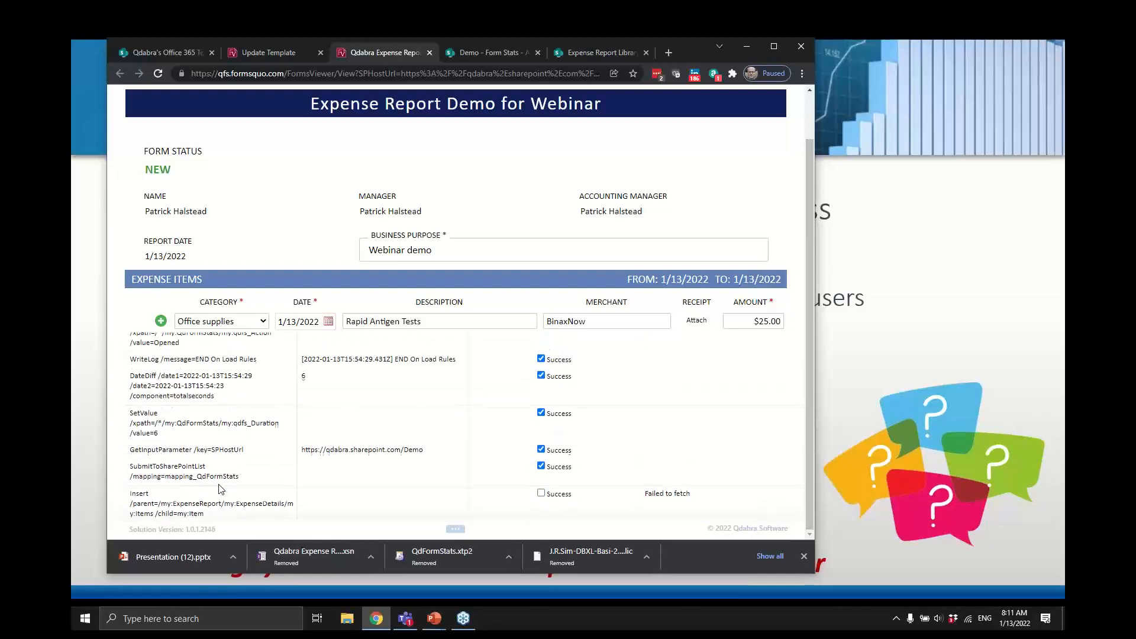
drag(265, 385, 127, 385)
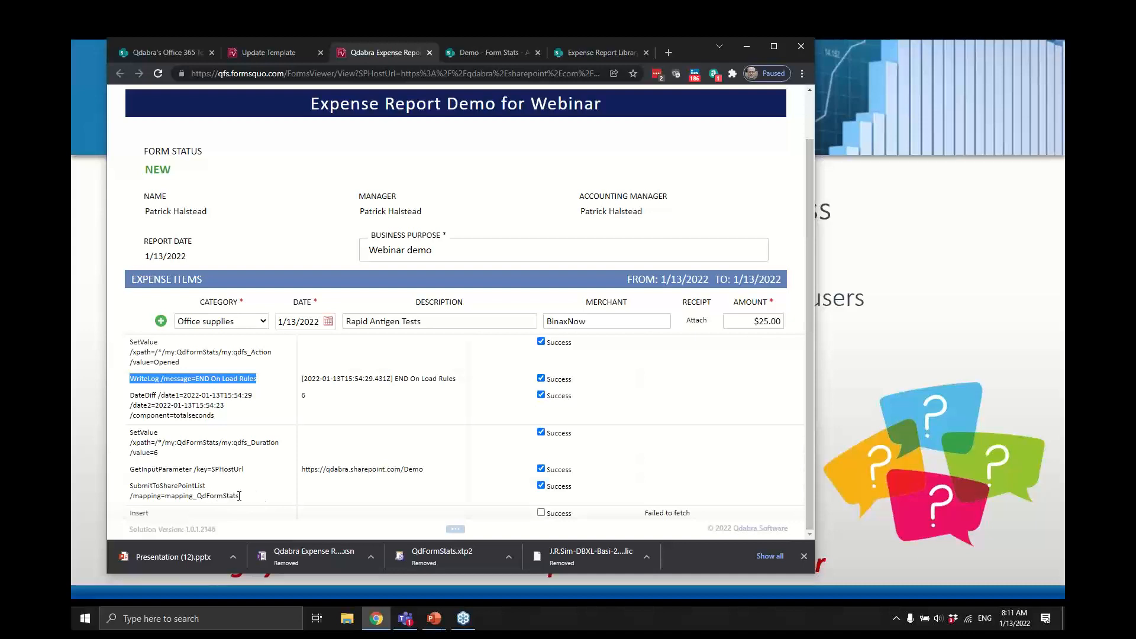
- Sort the Form Stats list by DateTime in descending order and expand the Qdabra Expense Report group
click(474, 54)
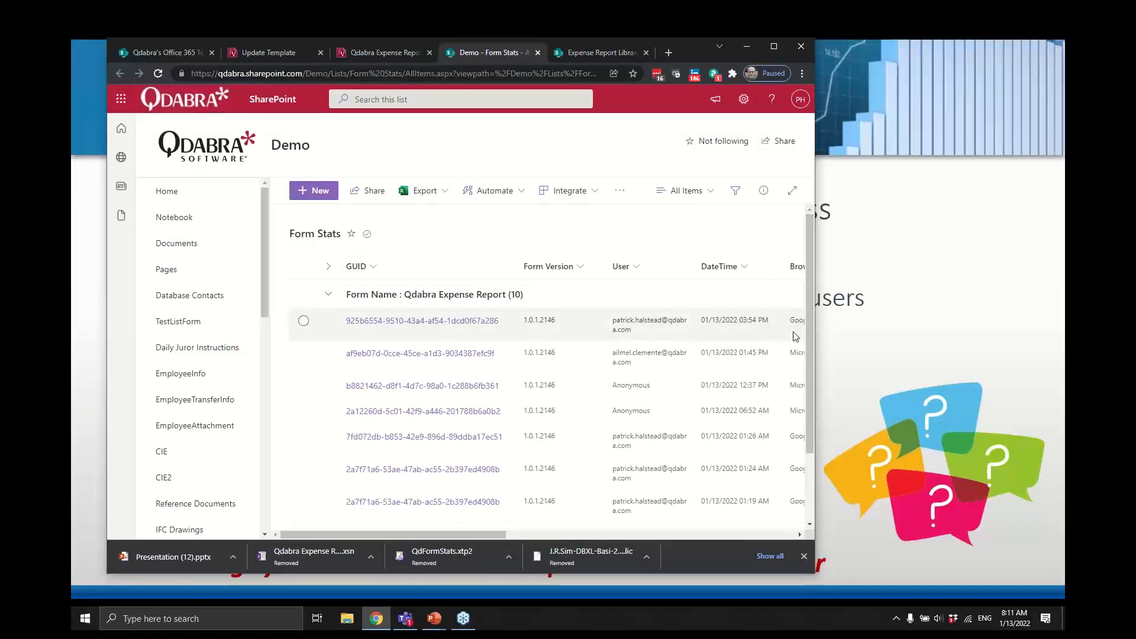
click(748, 270)
click(760, 311)
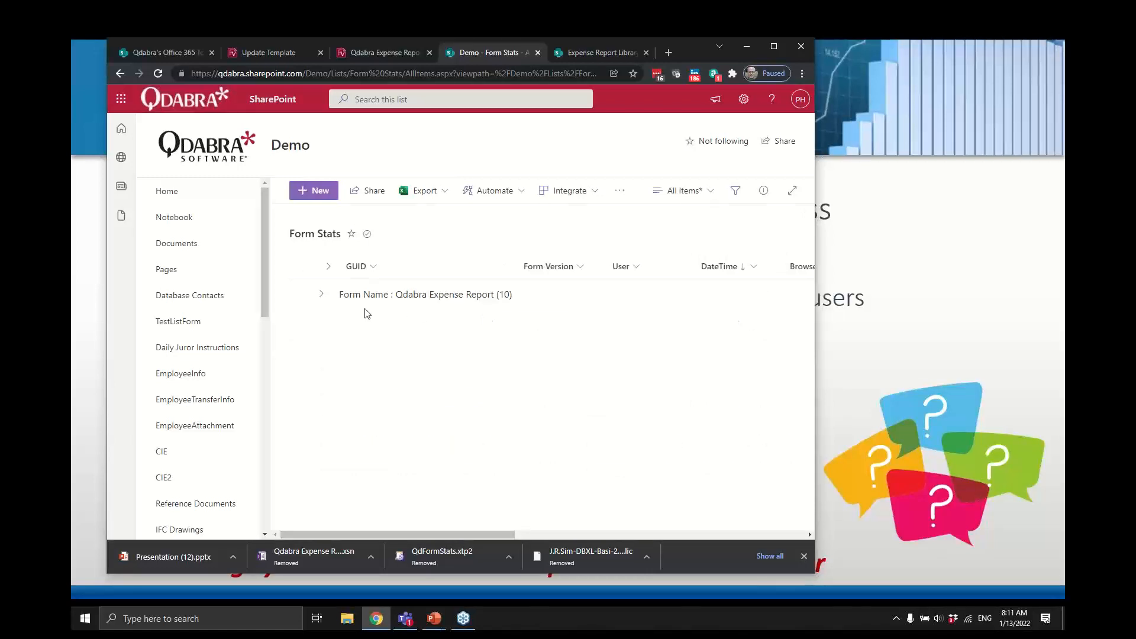
click(322, 295)
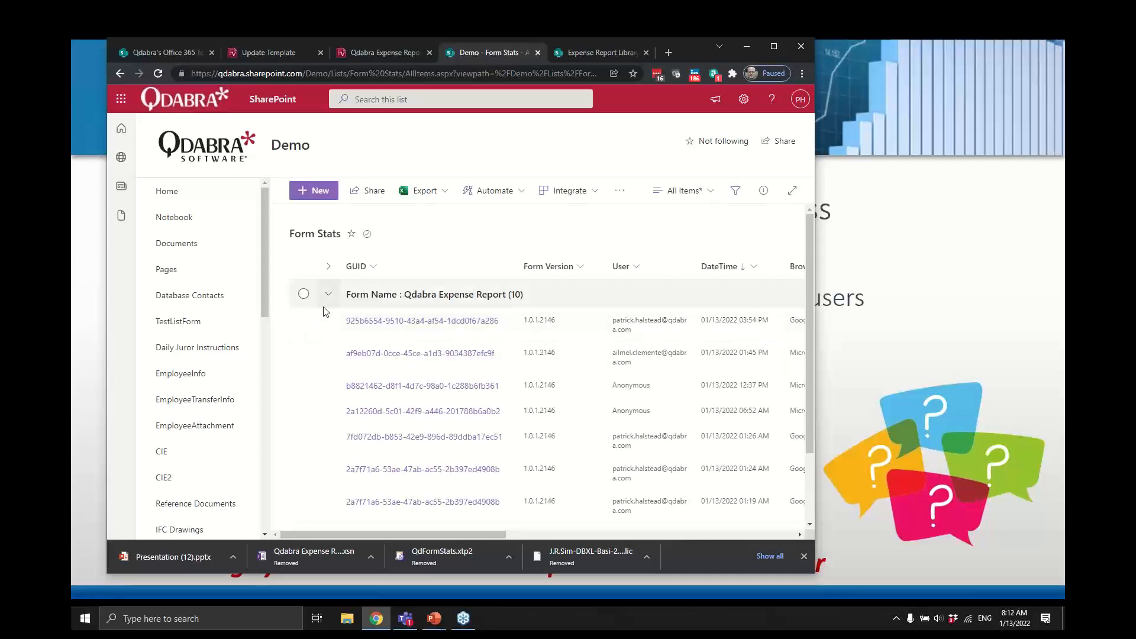
- Return to the expense report form, hide its debug log and submit the report
key(alt+Tab)
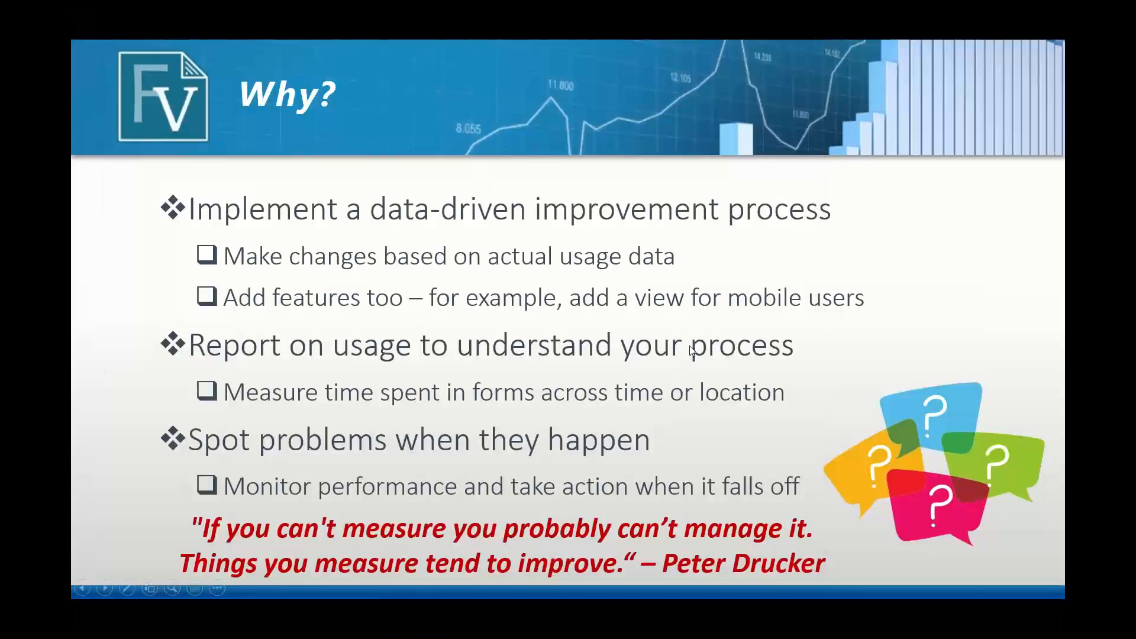
key(alt+Tab)
click(364, 54)
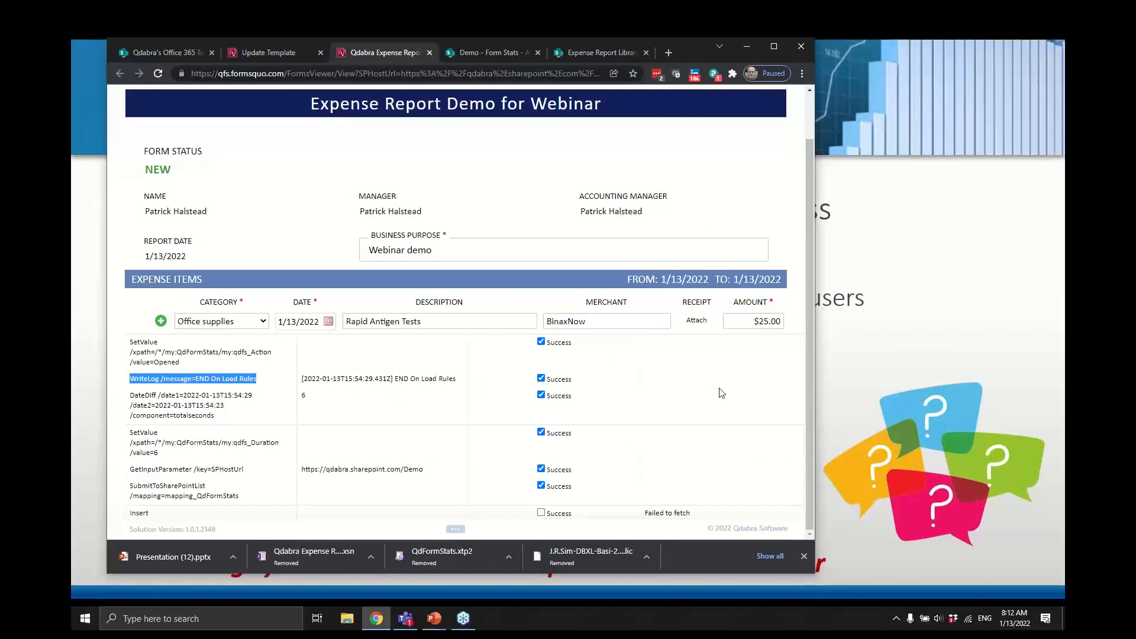
scroll(722, 393, up, 5)
scroll(722, 393, up, 5)
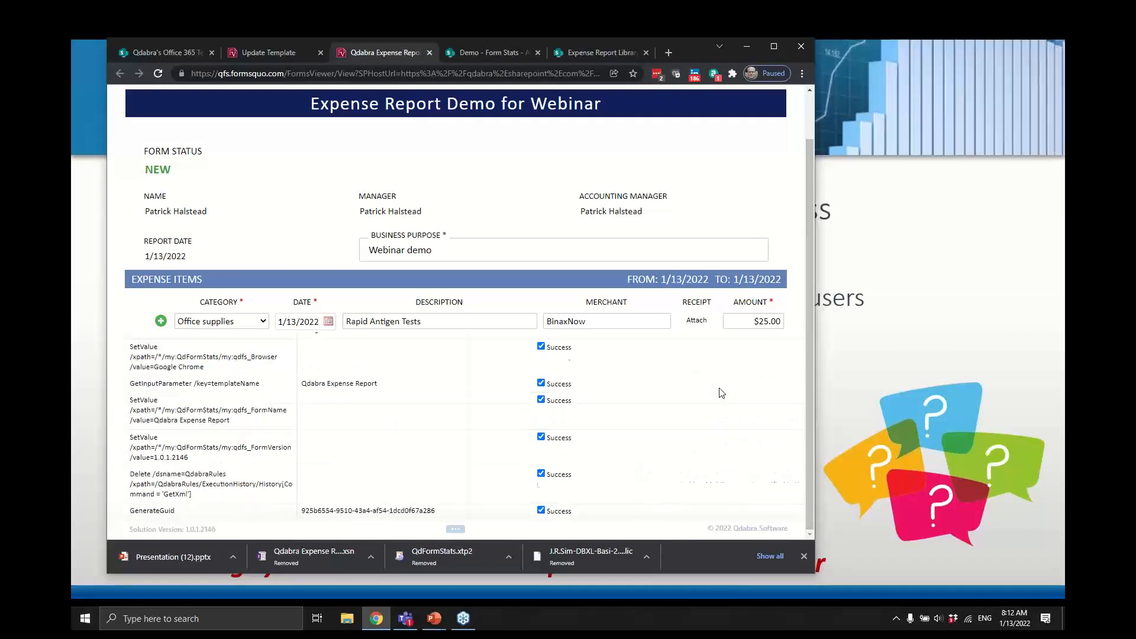
click(455, 529)
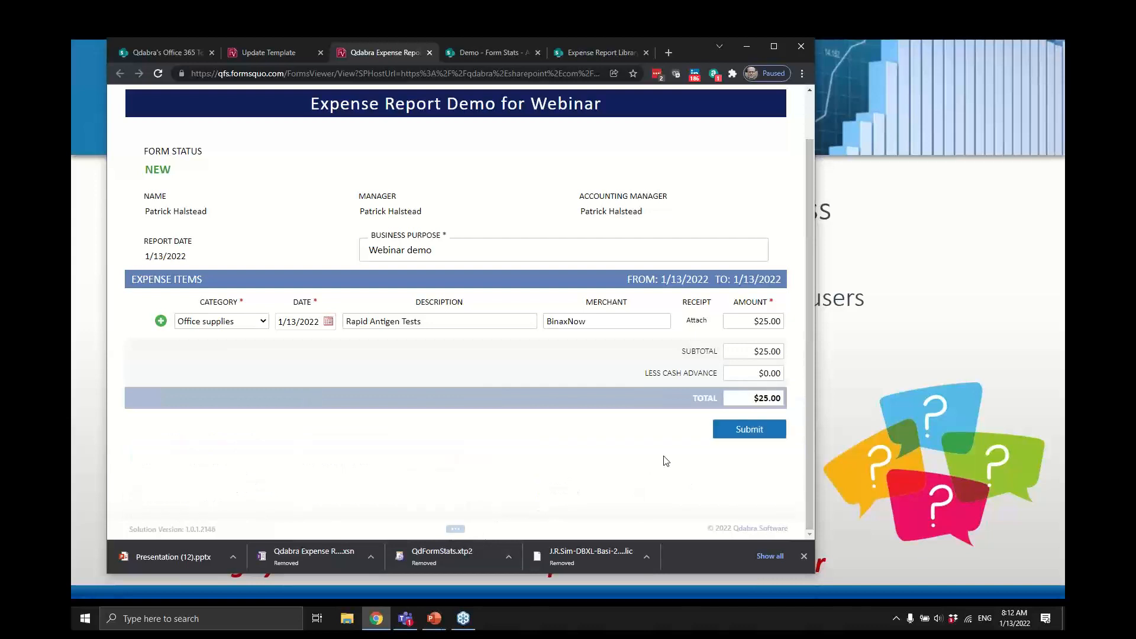
click(752, 439)
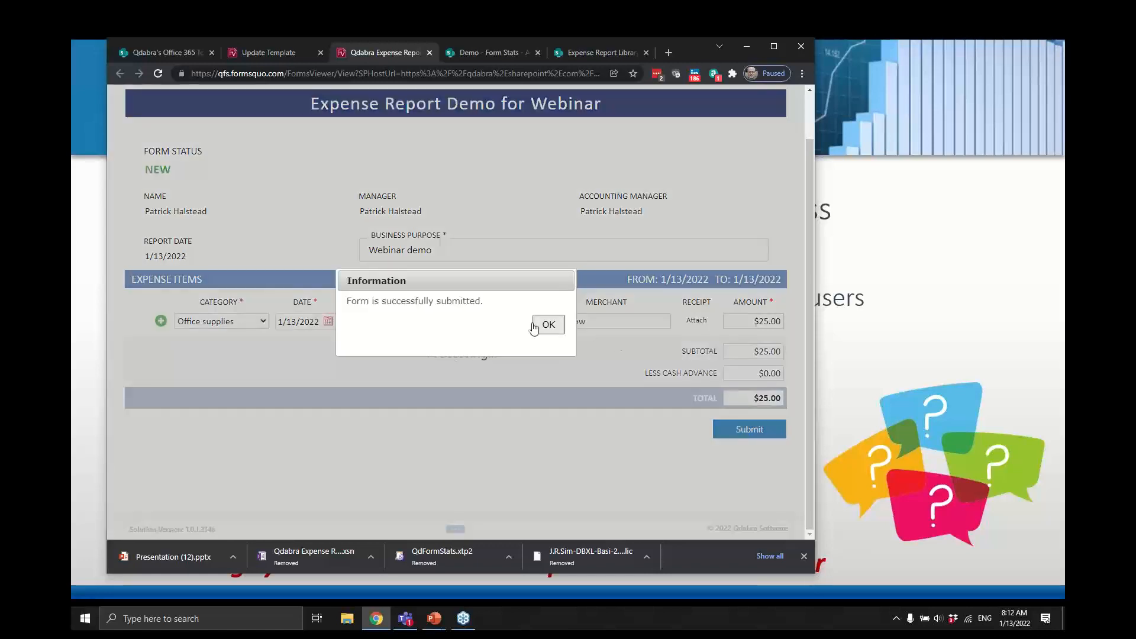
click(534, 327)
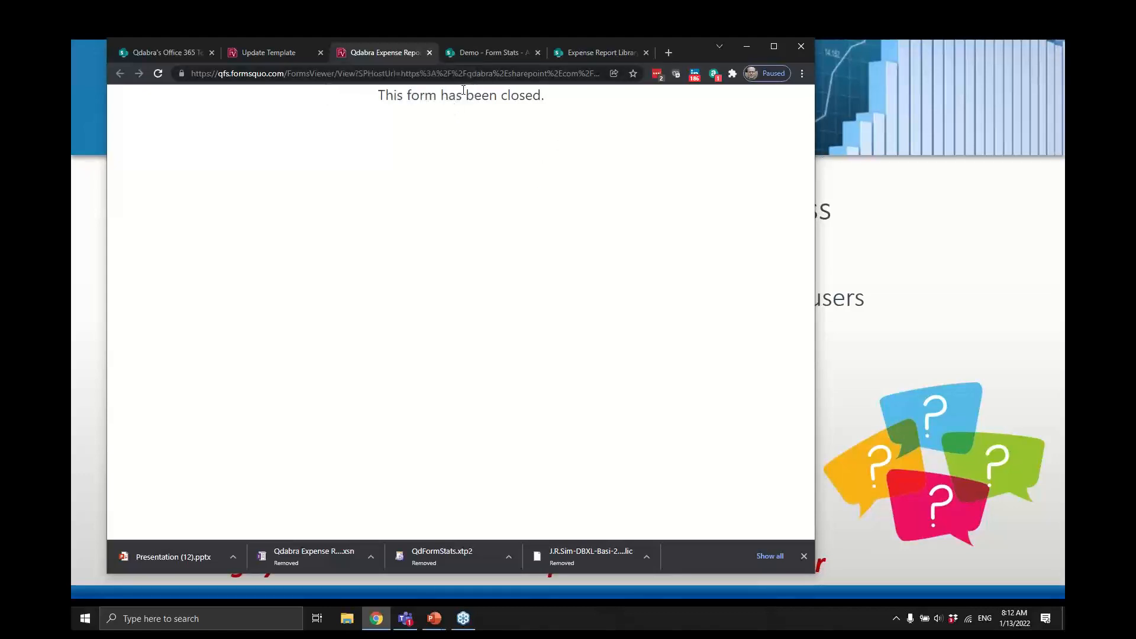
- Close the submitted form's browser page and reload the Form Stats list
key(ctrl+w)
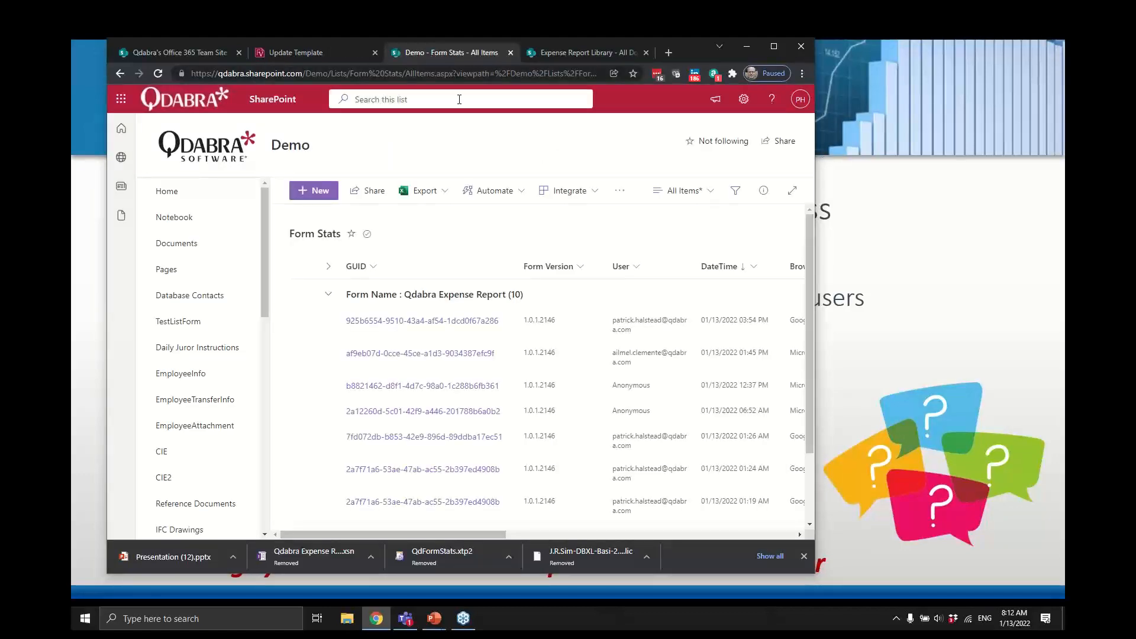
click(160, 73)
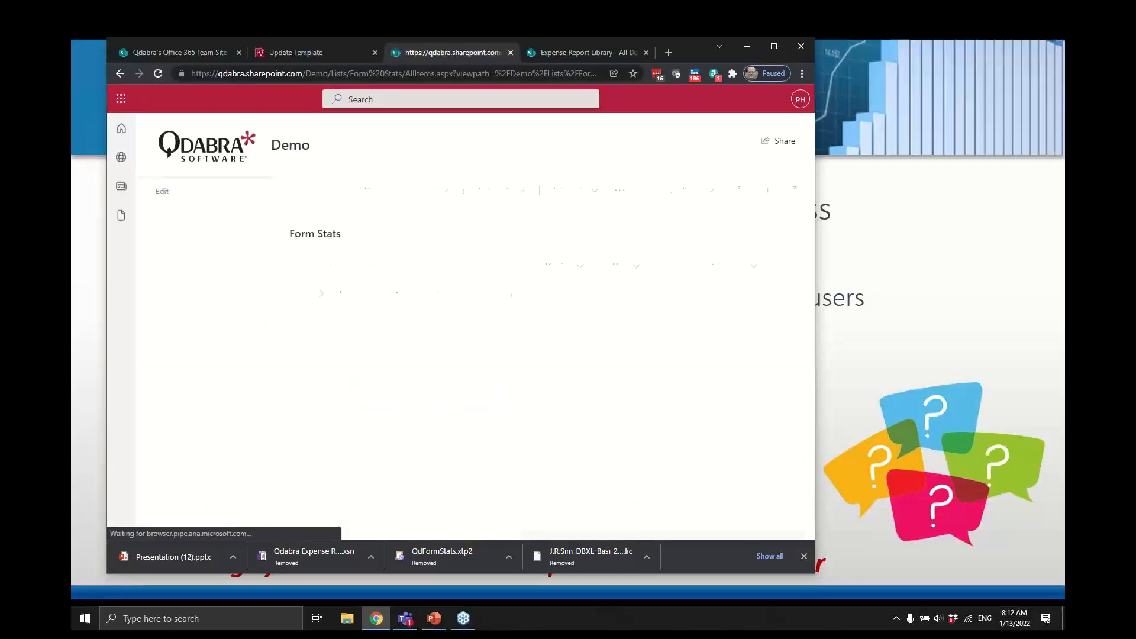
- Widen the browser window, expand the Qdabra Expense Report group, select its two newest entries and examine their Action, Duration and SessionDuration values
drag(815, 498, 924, 499)
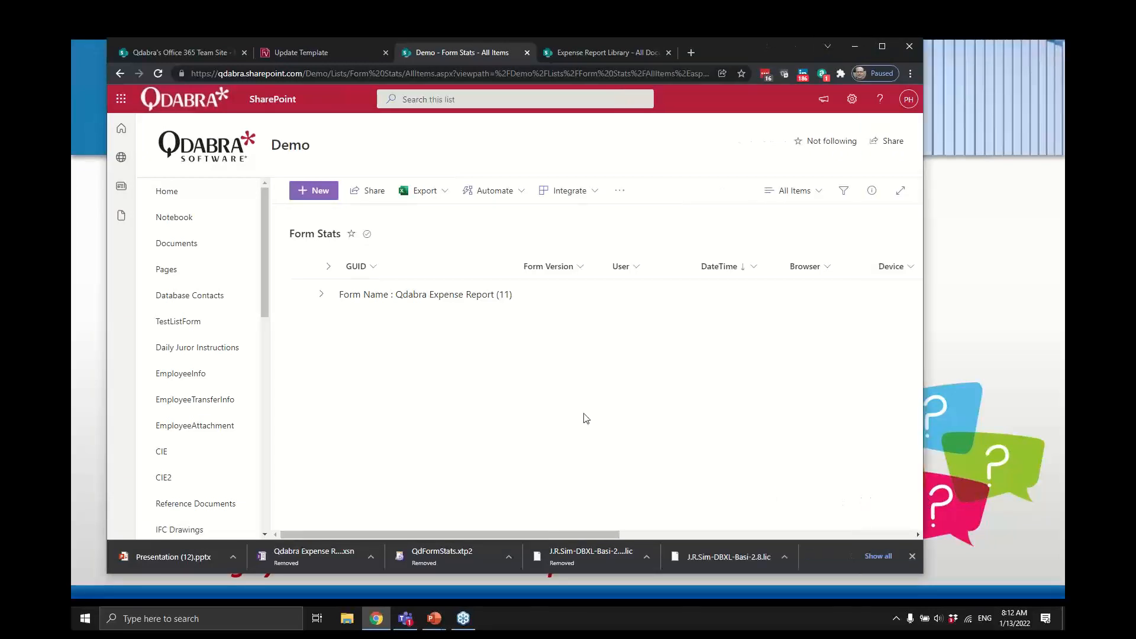
click(323, 296)
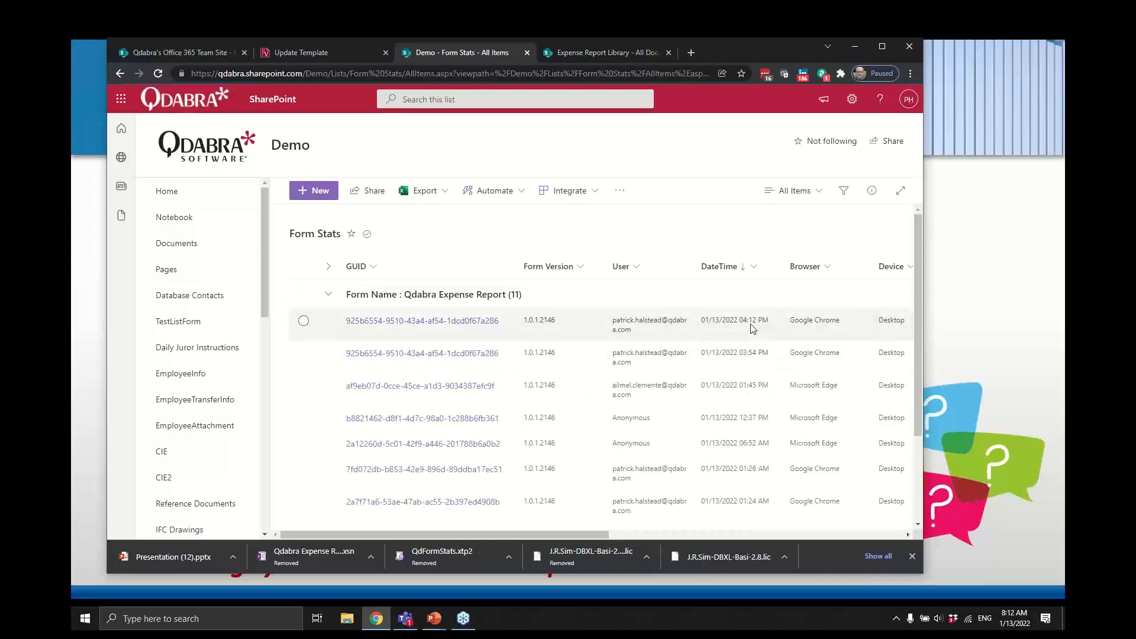
click(304, 322)
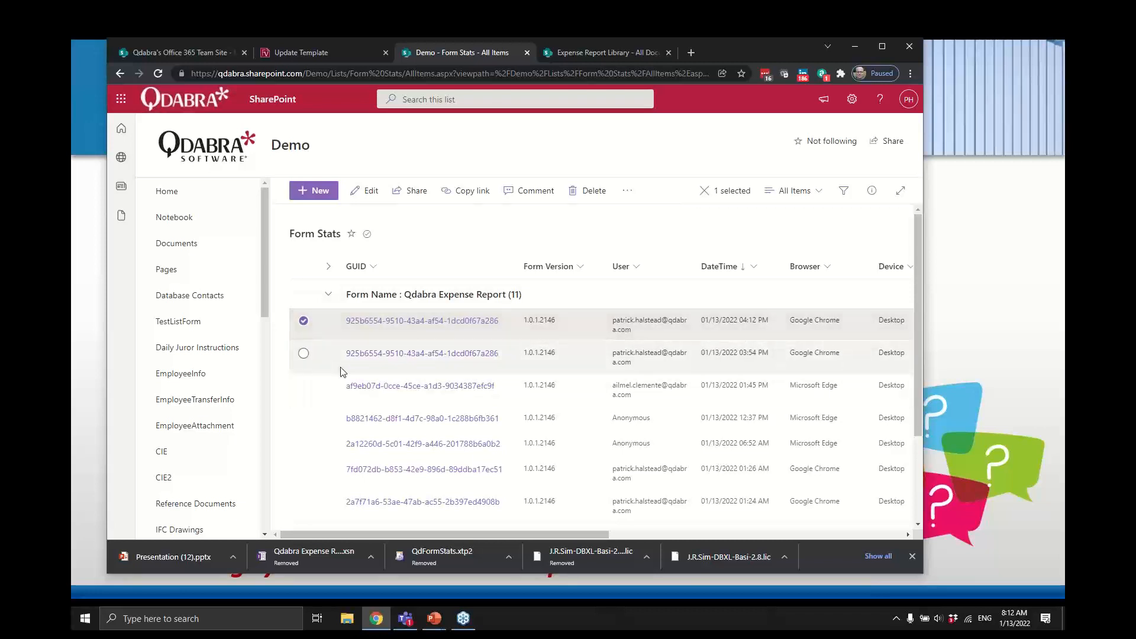
click(303, 354)
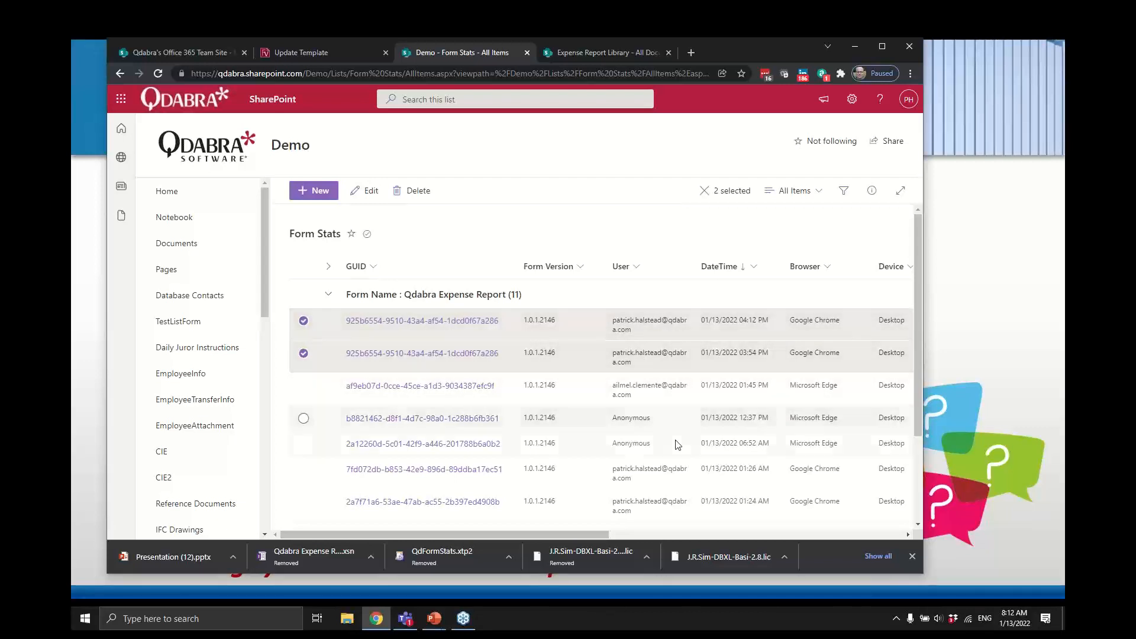
drag(589, 536, 851, 535)
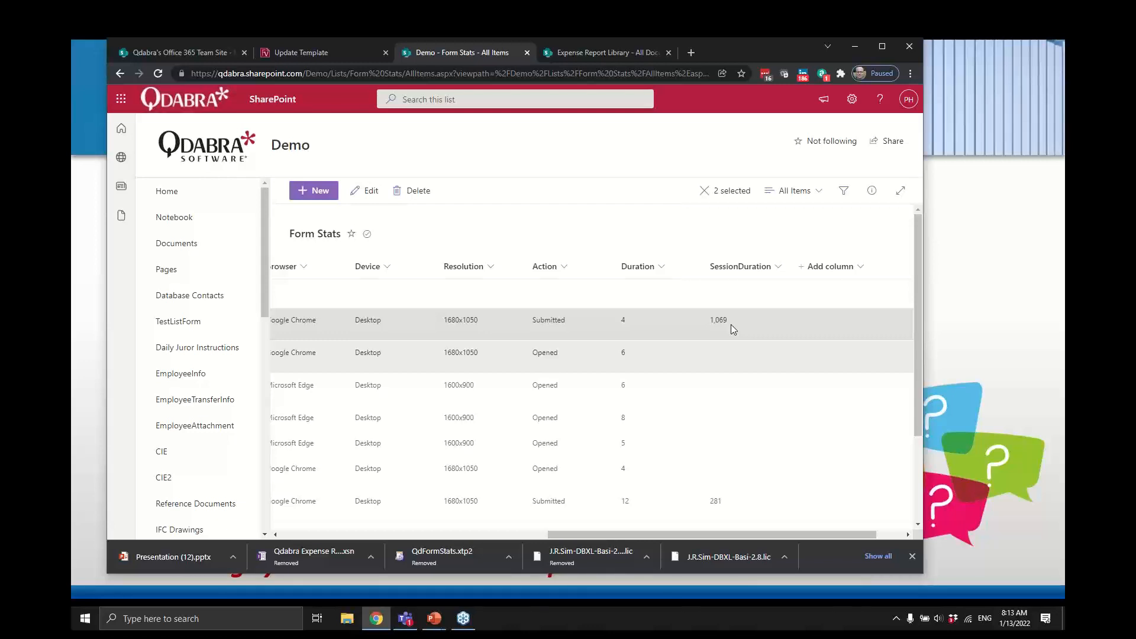
- Open Calculator, multiply 18 by 60 to compare with the submitted entry's session duration, and close Calculator
key(super)
text(calc)
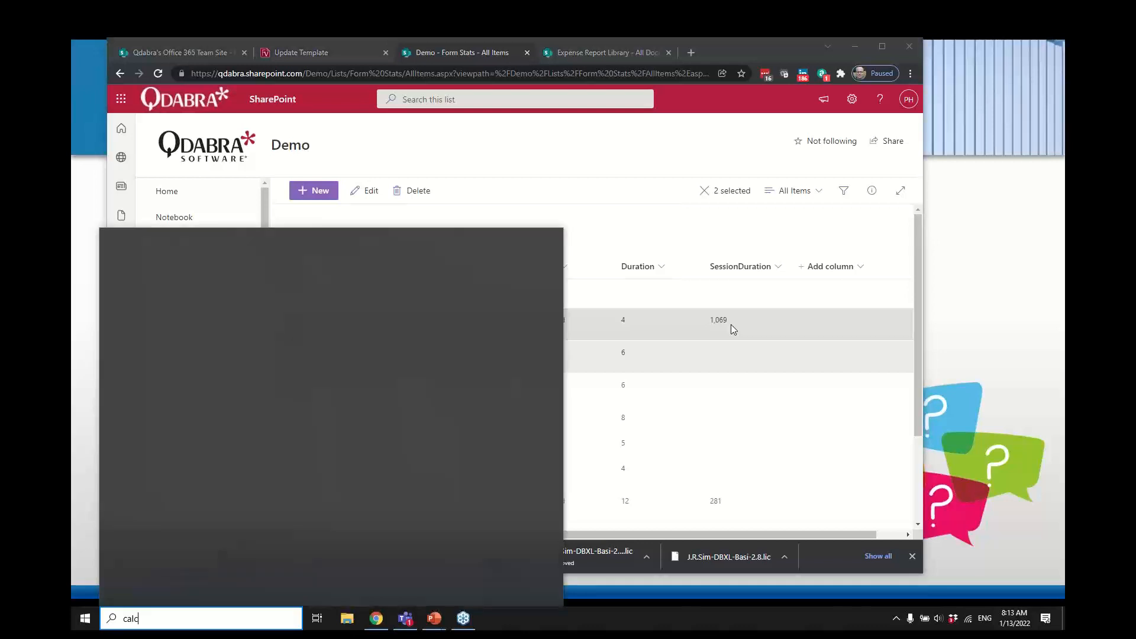
key(Return)
text(18)
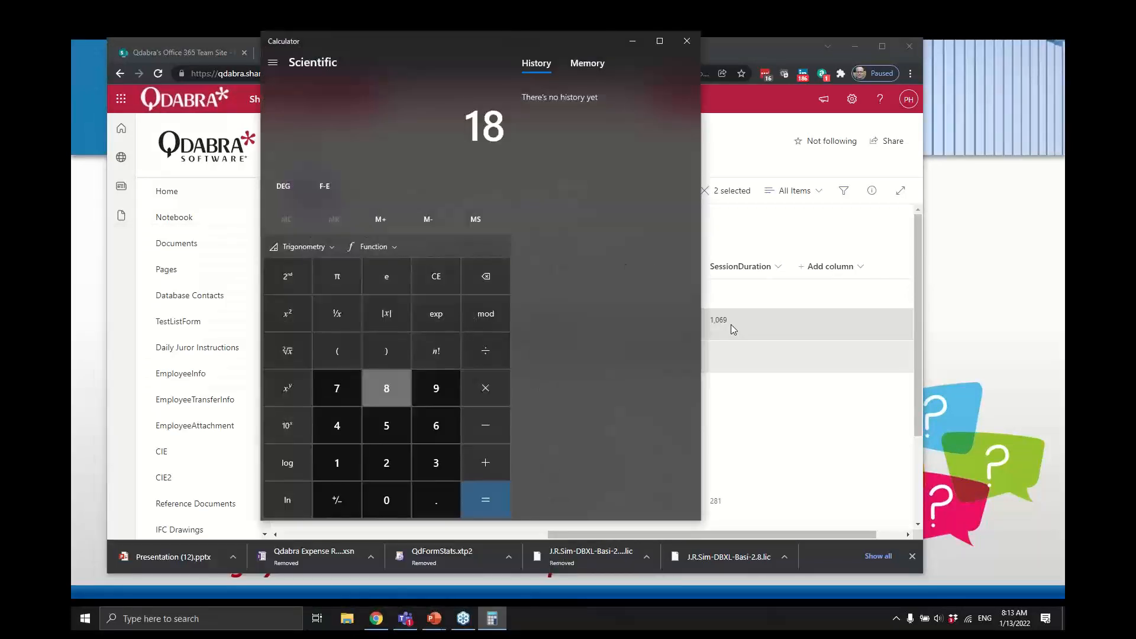
text(*60)
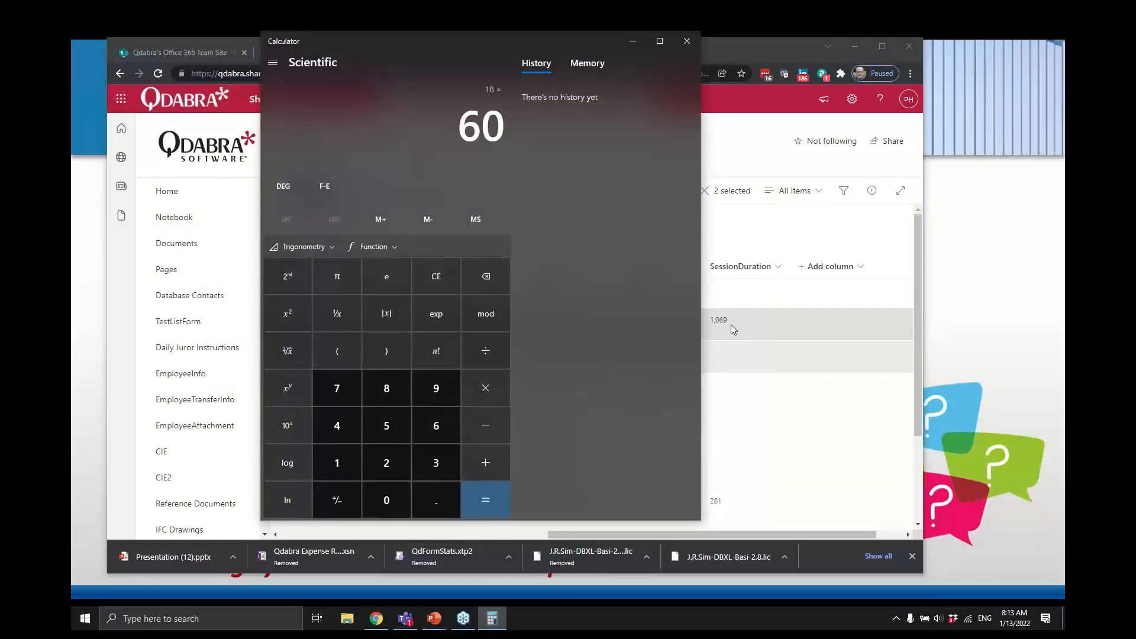
key(Return)
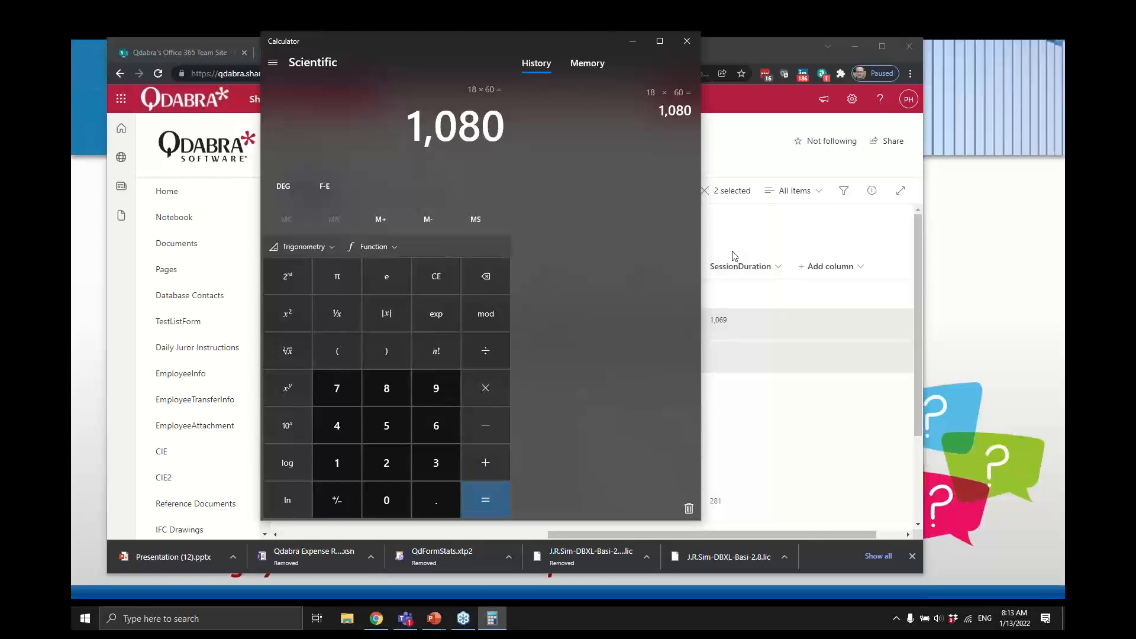
click(687, 43)
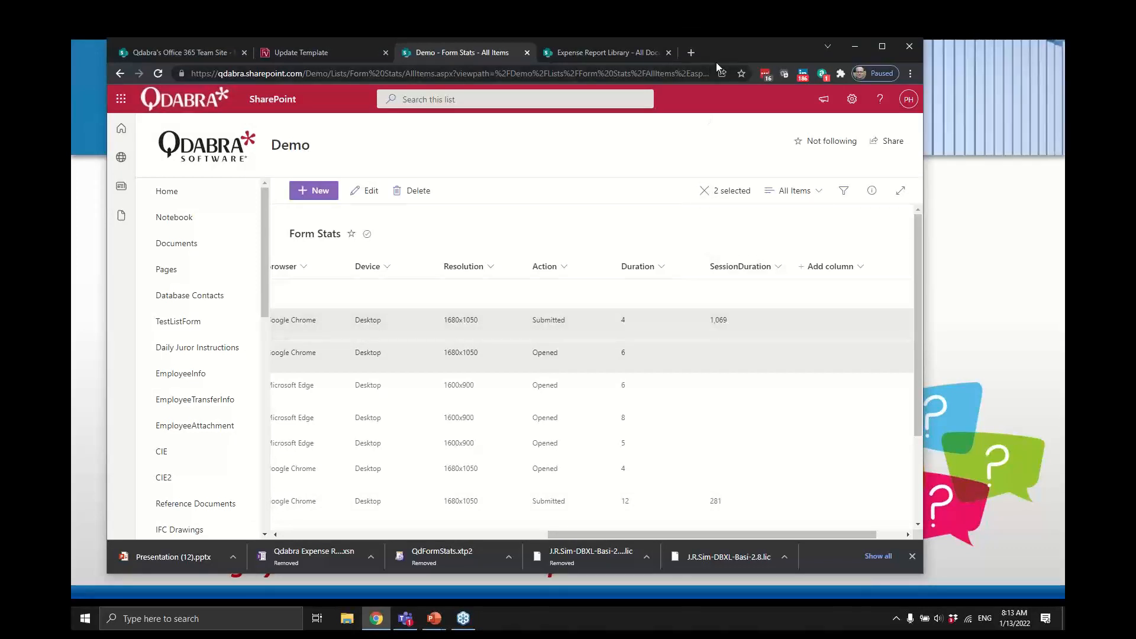
- Reposition the browser window and switch to the presentation's Why? slide
drag(727, 39, 680, 37)
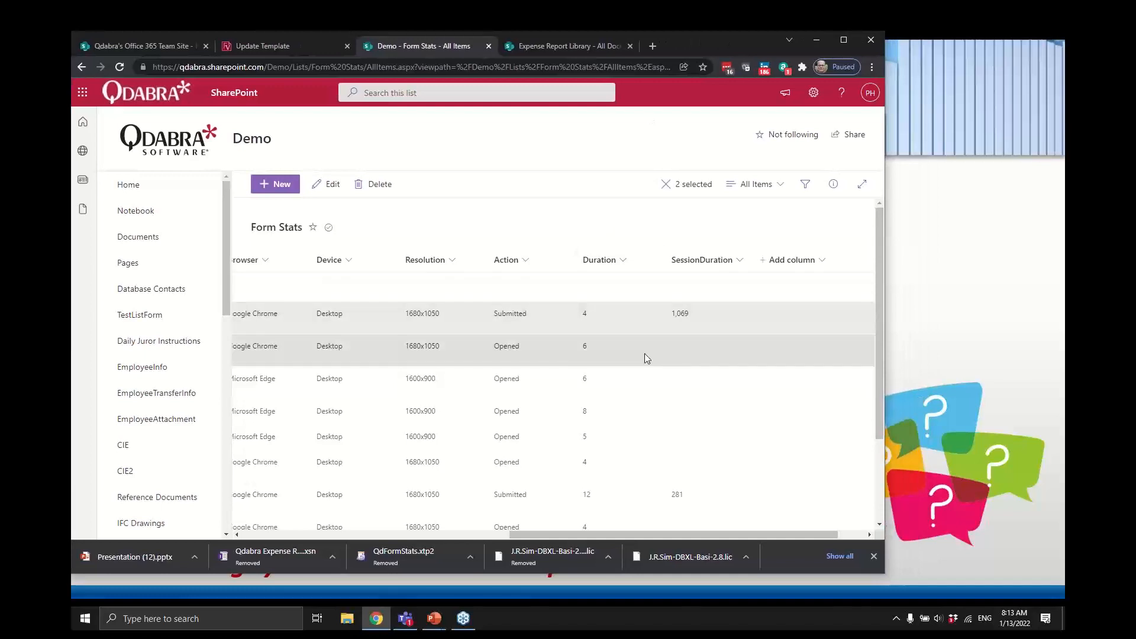
key(alt+Tab)
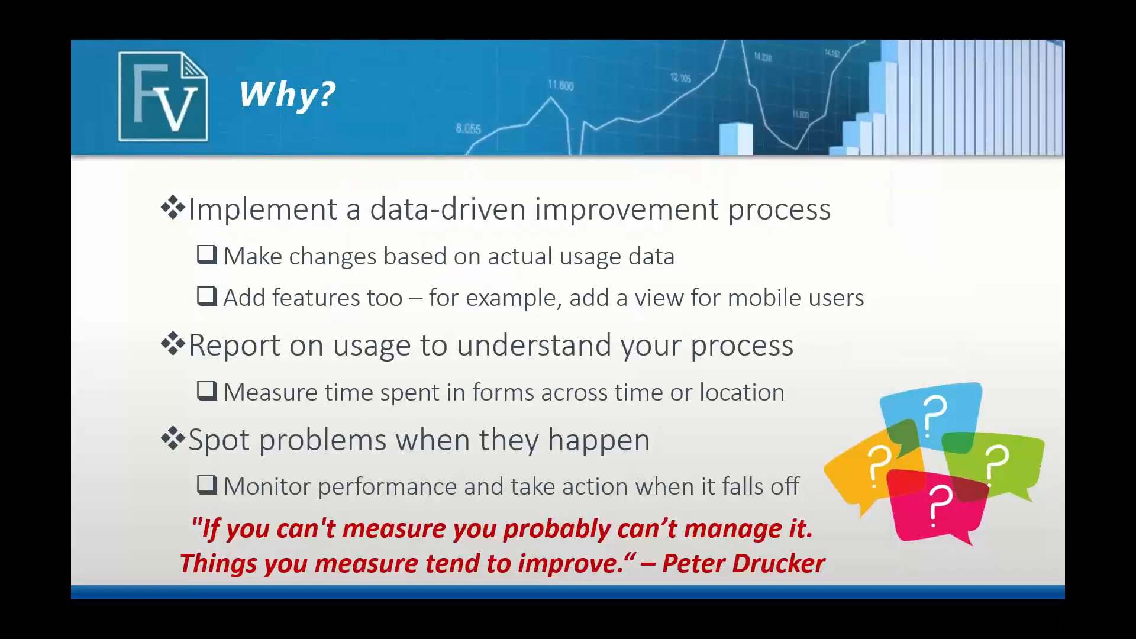
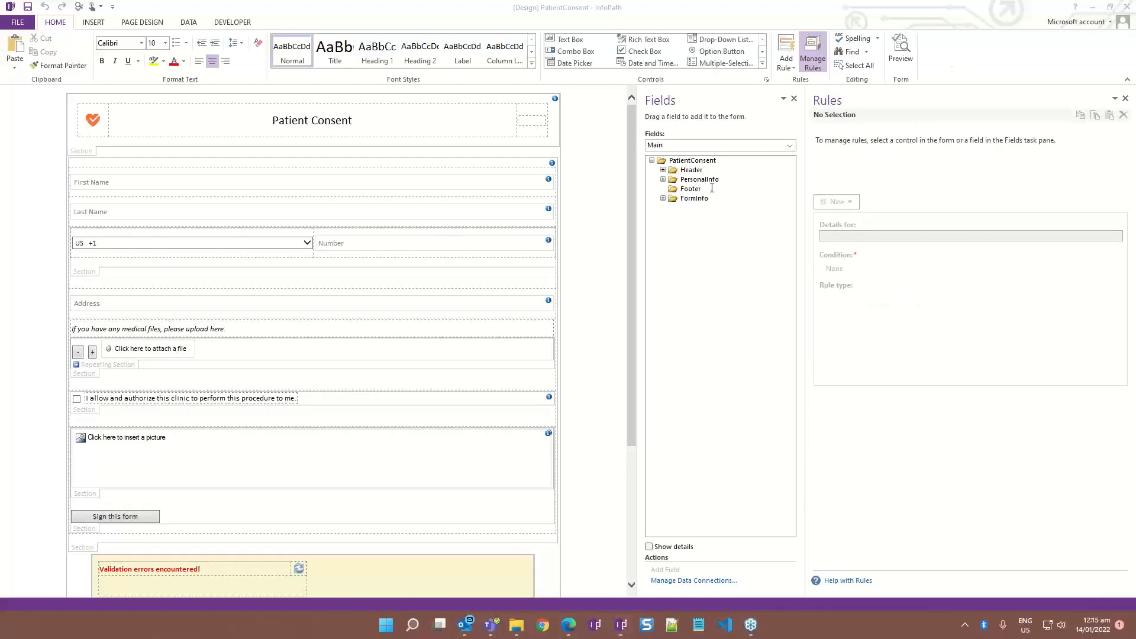
- Insert the QdFormStats custom control in the empty space below the Patient Consent form's last section
scroll(600, 292, down, 5)
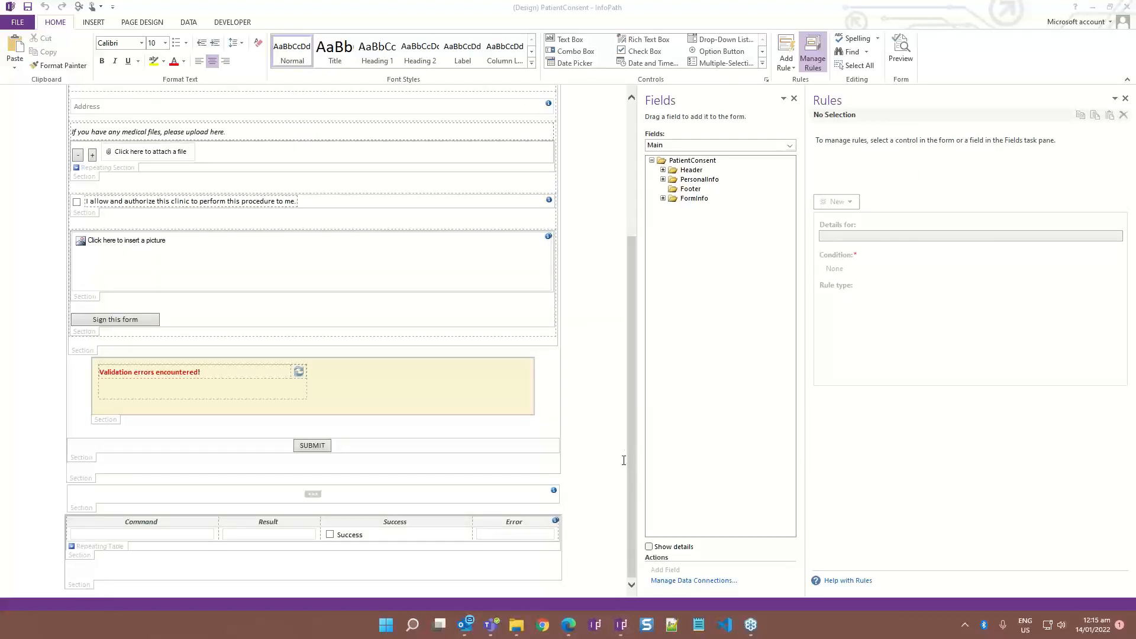
scroll(627, 492, up, 5)
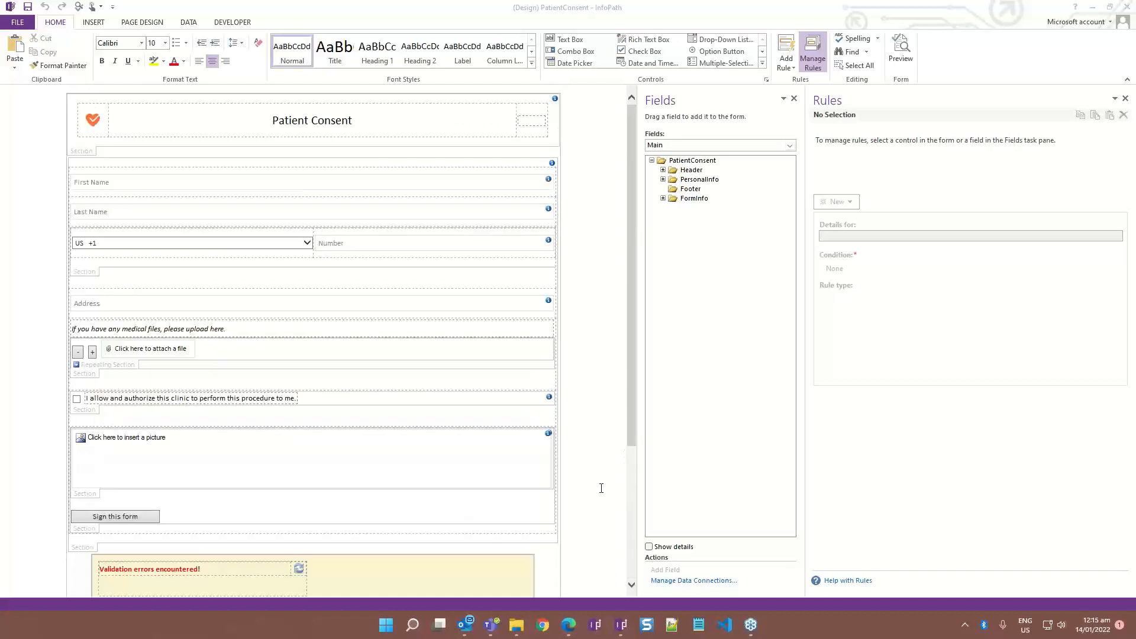
scroll(601, 488, down, 5)
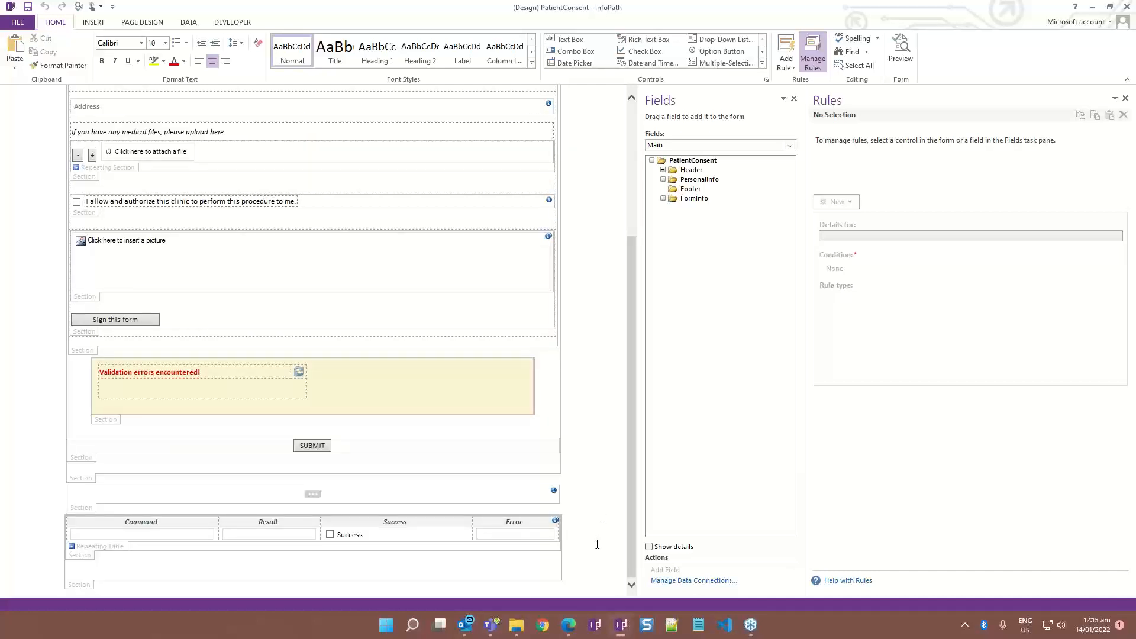
click(763, 63)
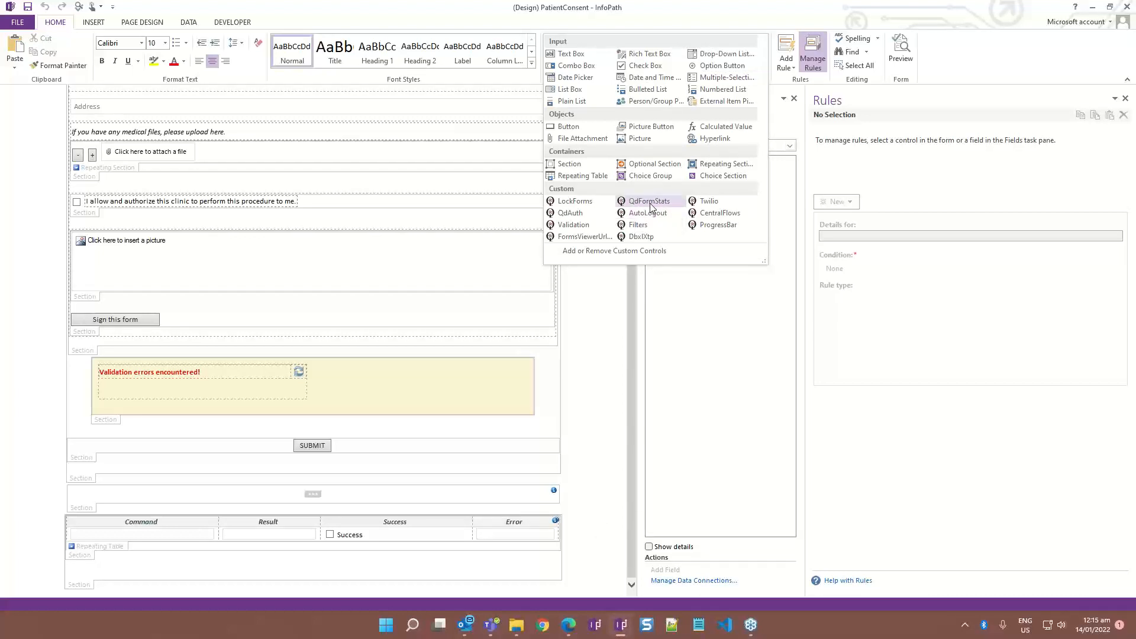
click(605, 402)
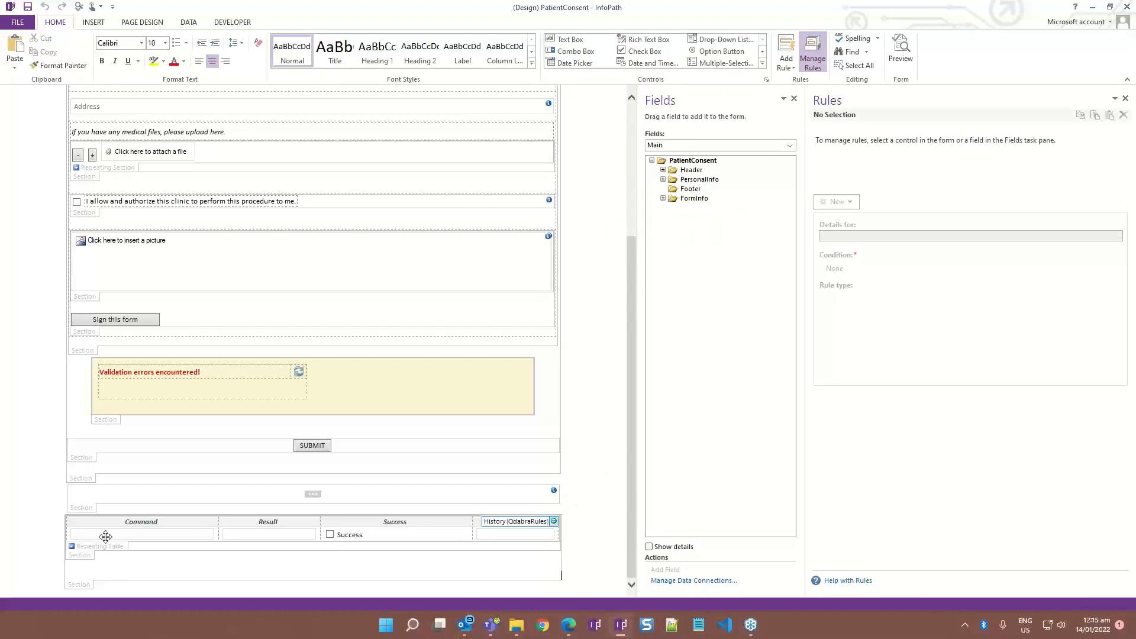
click(762, 64)
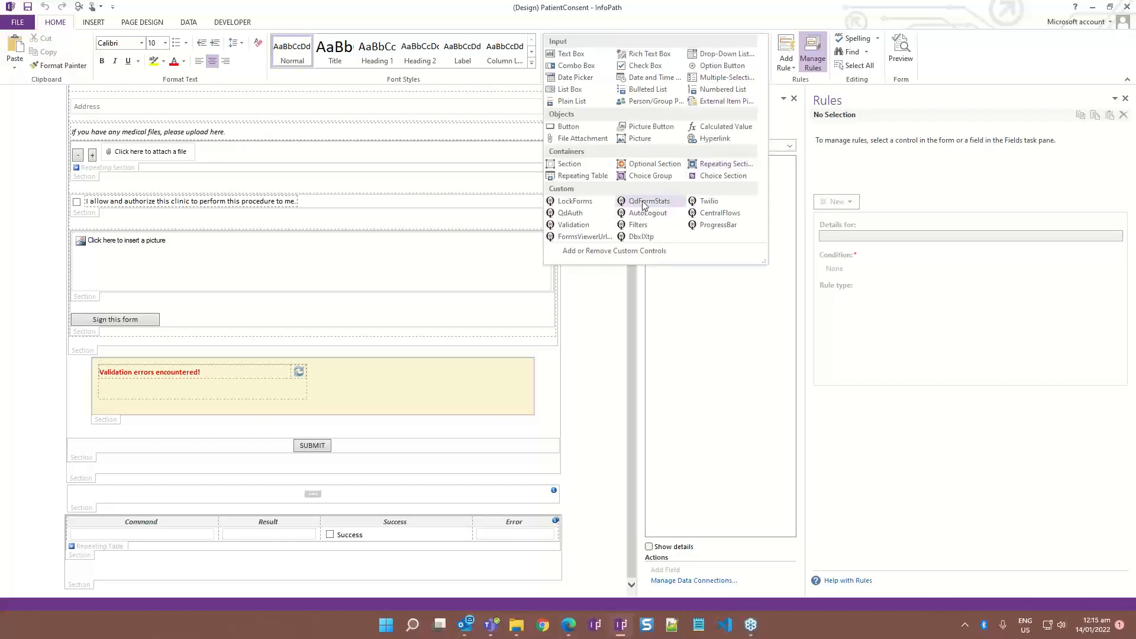
click(647, 202)
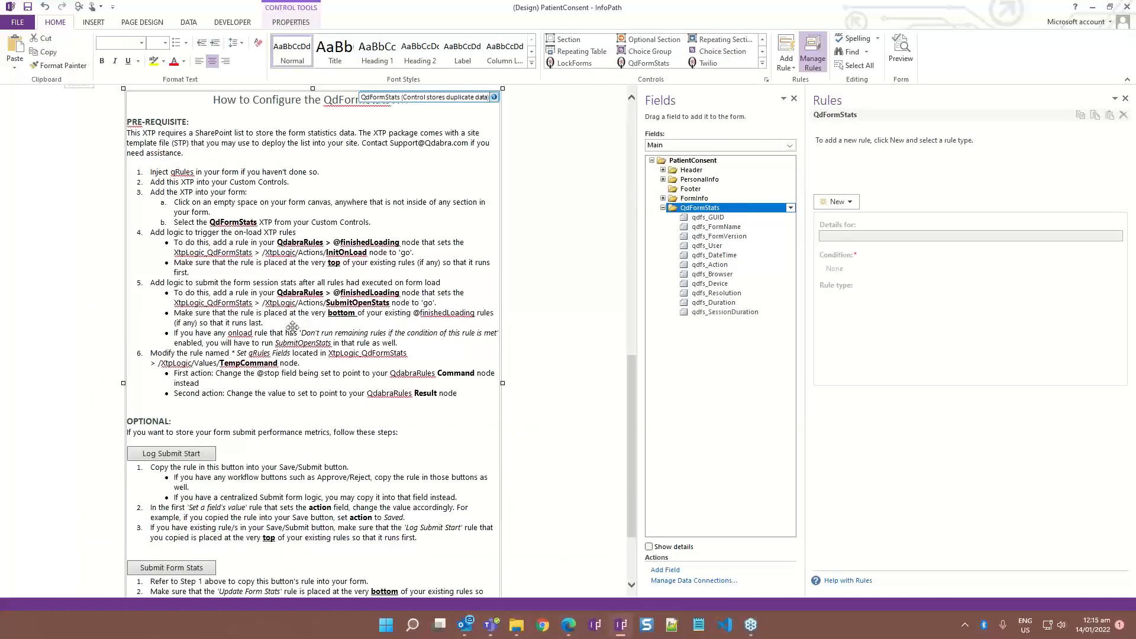
- Review the inserted control's configuration instructions, highlighting the QdFormStats name and the step about triggering the on-load rules
scroll(293, 327, down, 3)
scroll(319, 392, up, 6)
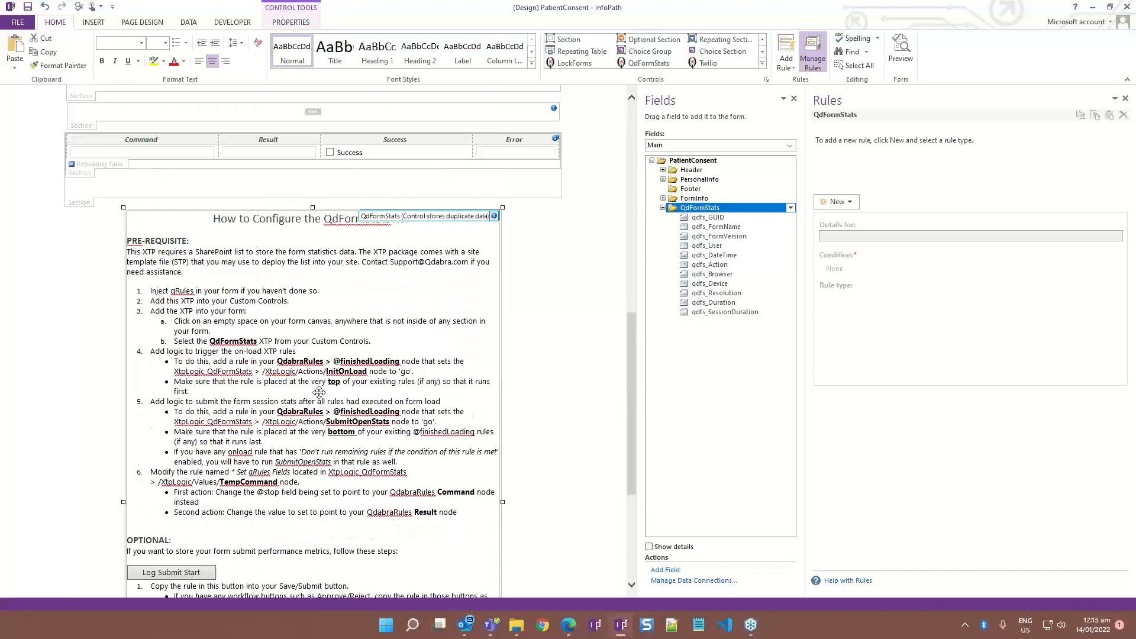
scroll(319, 392, down, 5)
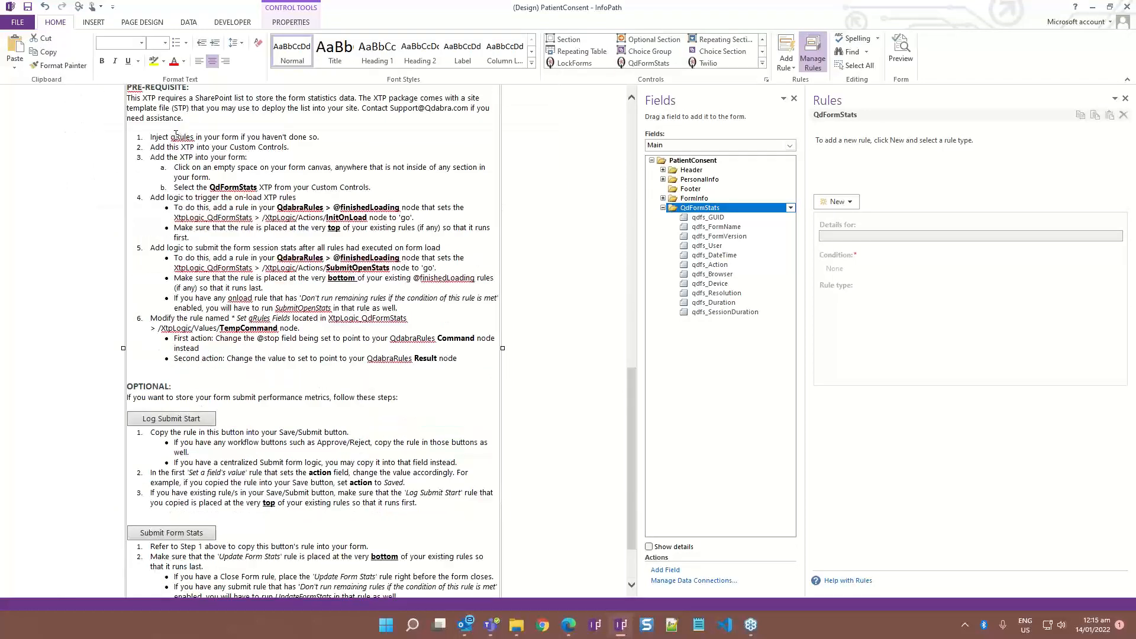
drag(174, 136, 253, 187)
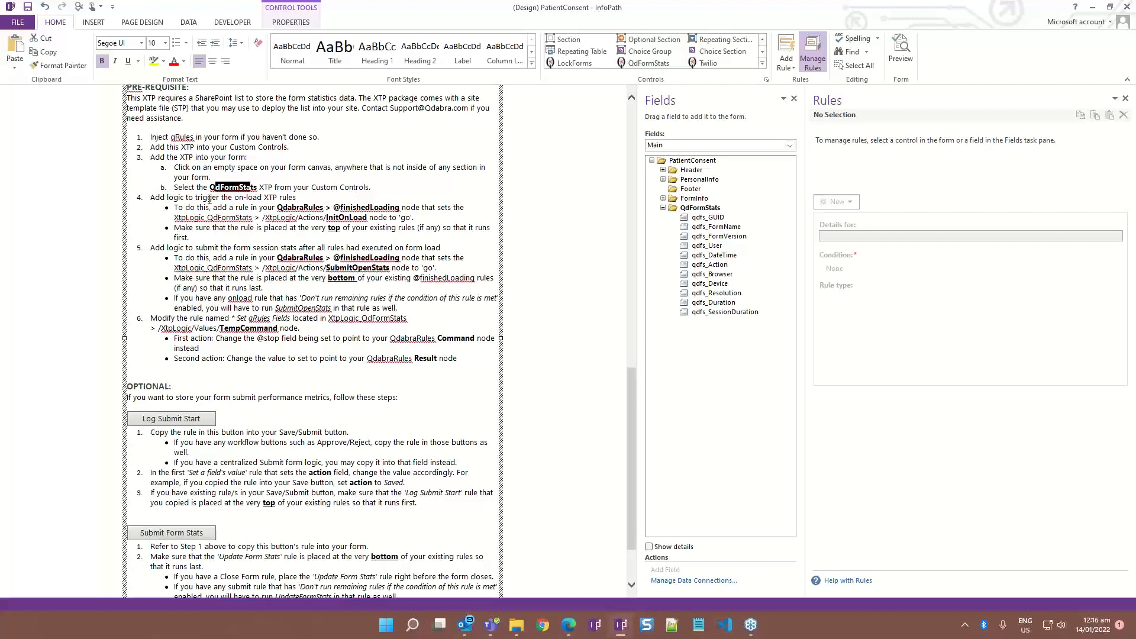
drag(197, 199, 262, 199)
- Display the rules of the finishedLoading field in the QdabraRules secondary data source and widen the rules area
click(705, 148)
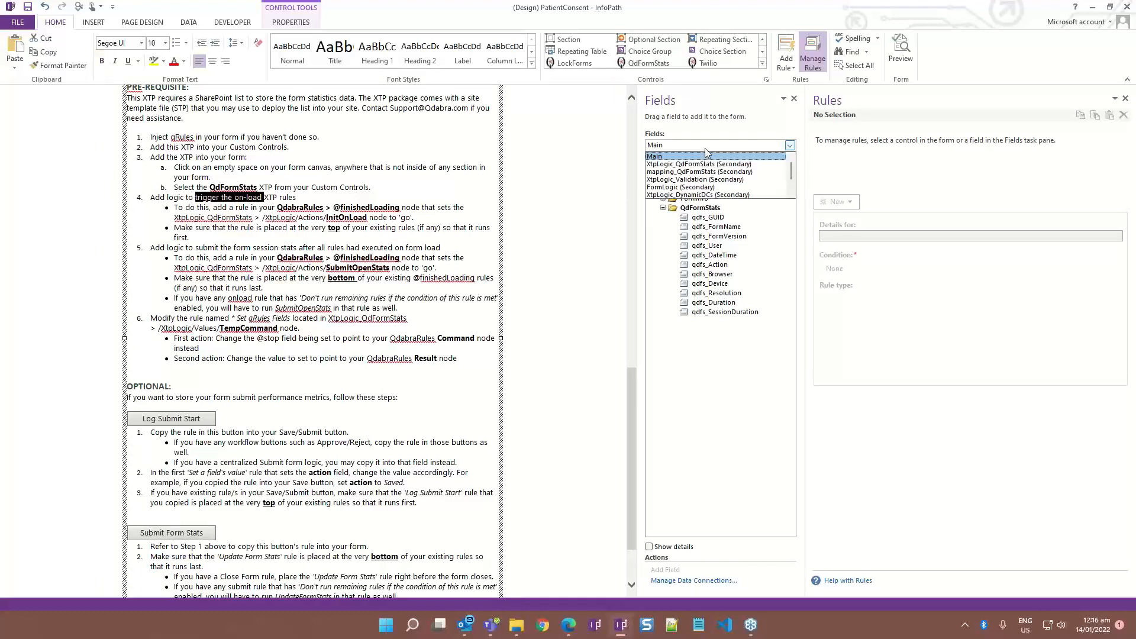
key(q)
click(790, 145)
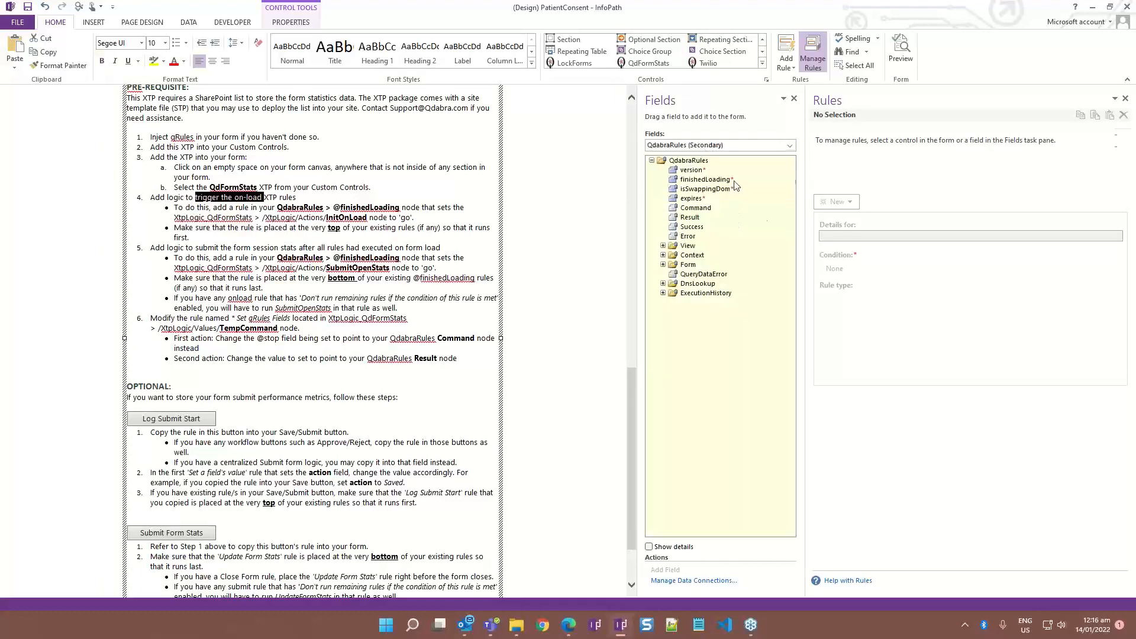
click(737, 179)
drag(800, 234, 683, 237)
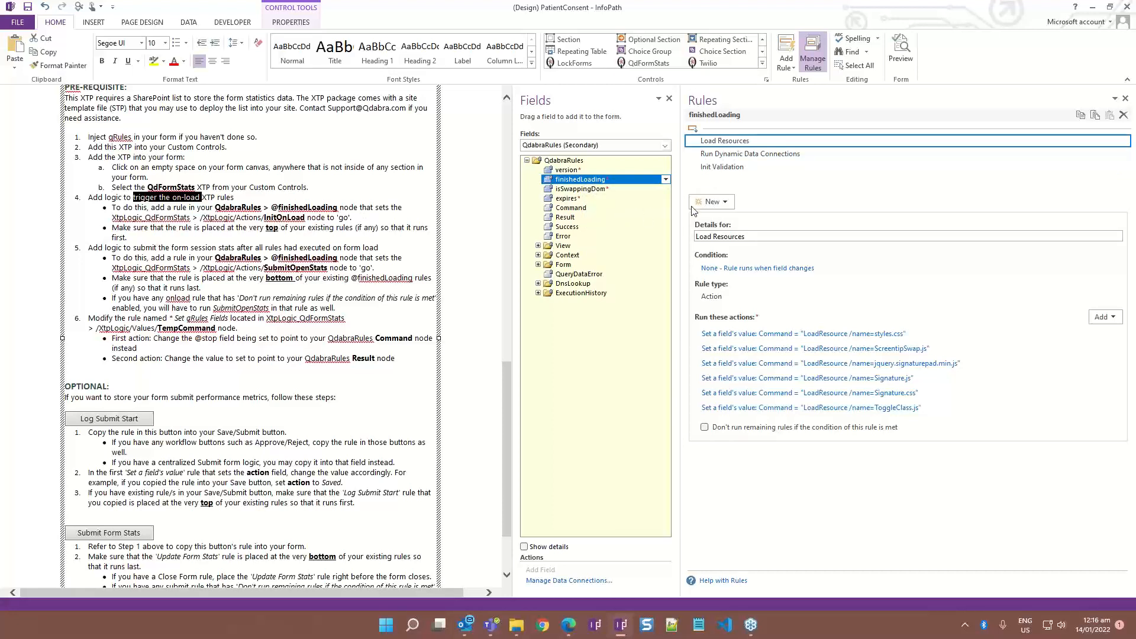
- Add an action rule named Initiate QdFormStats to the finishedLoading field
click(712, 202)
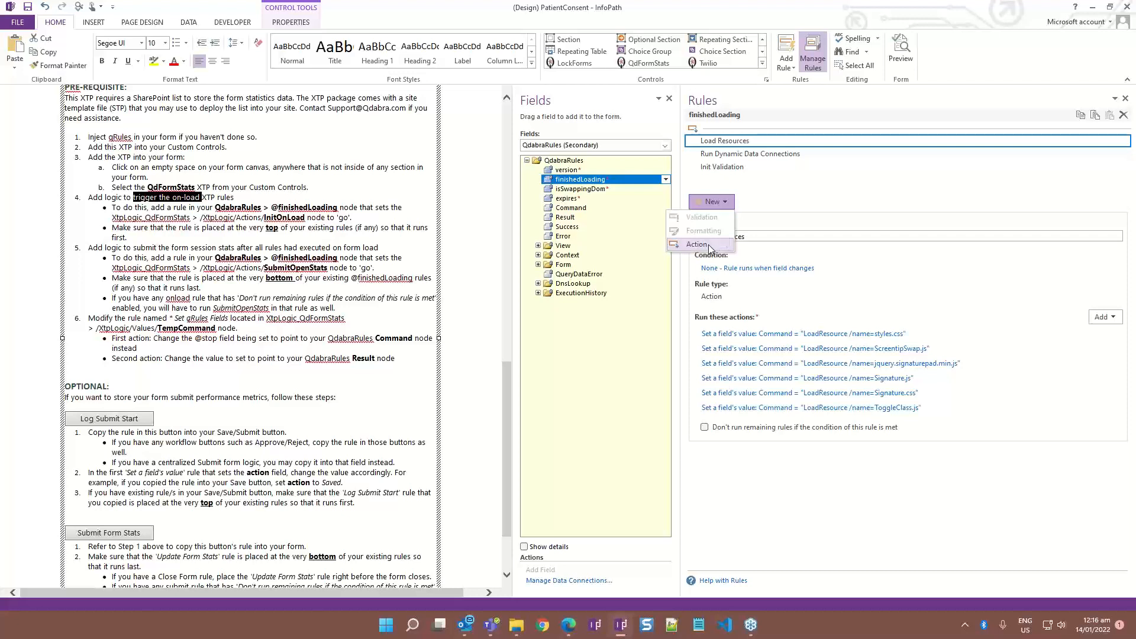
click(697, 244)
text(Initia)
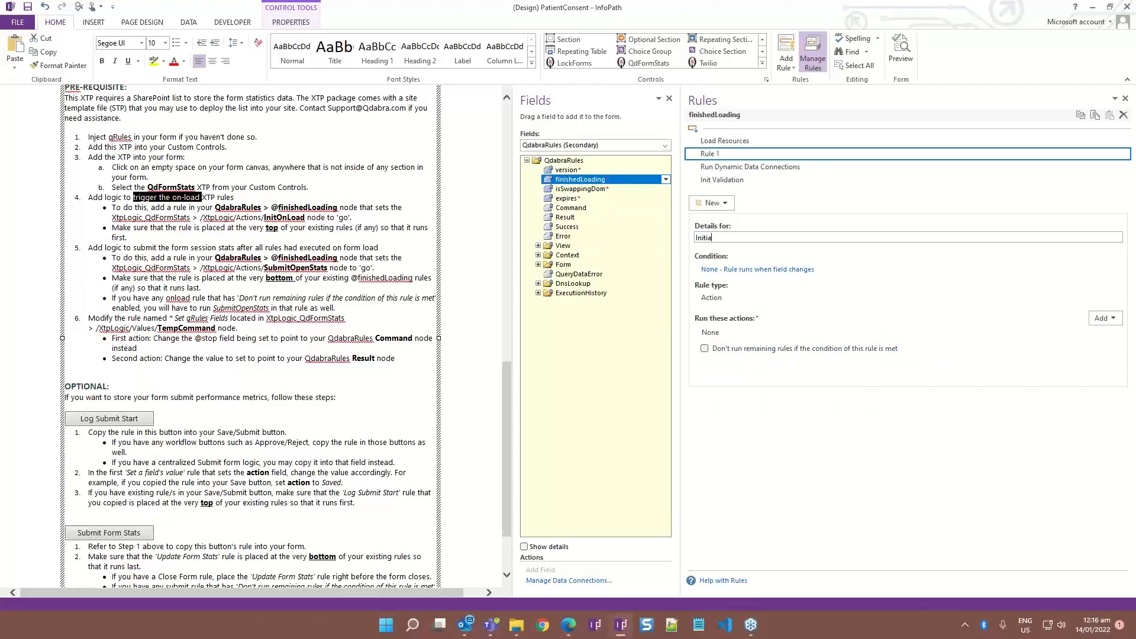
text(te QdFormStats)
- Give the Initiate QdFormStats rule an action setting the InitOnLoad field, under Actions in XtpLogic_QdFormStats, to go
click(1102, 318)
click(1050, 332)
click(701, 295)
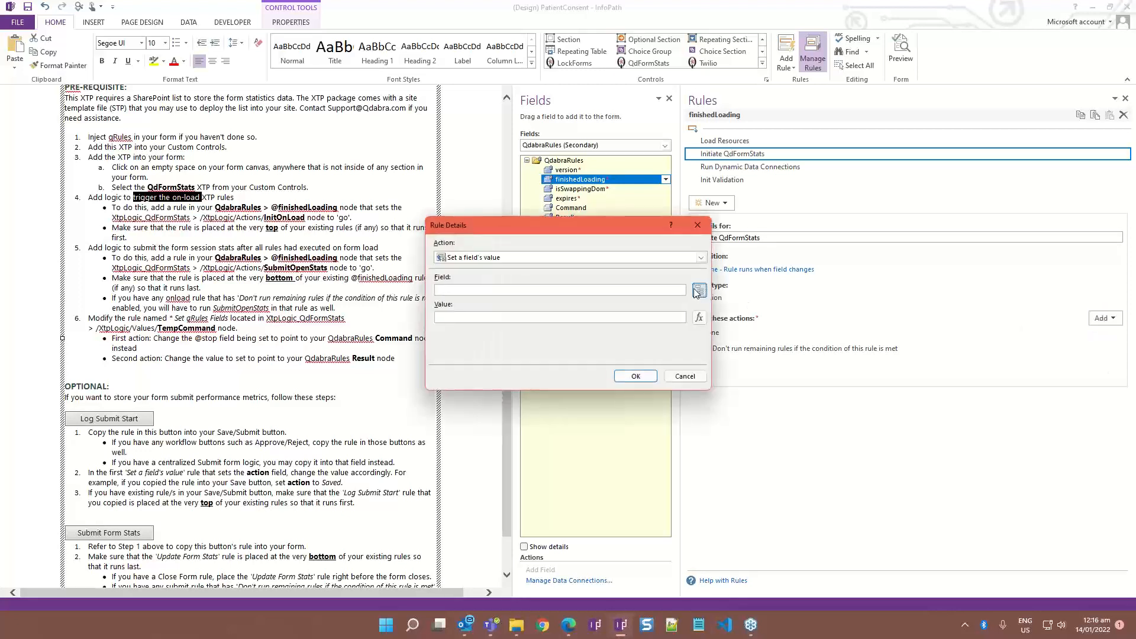
key(x)
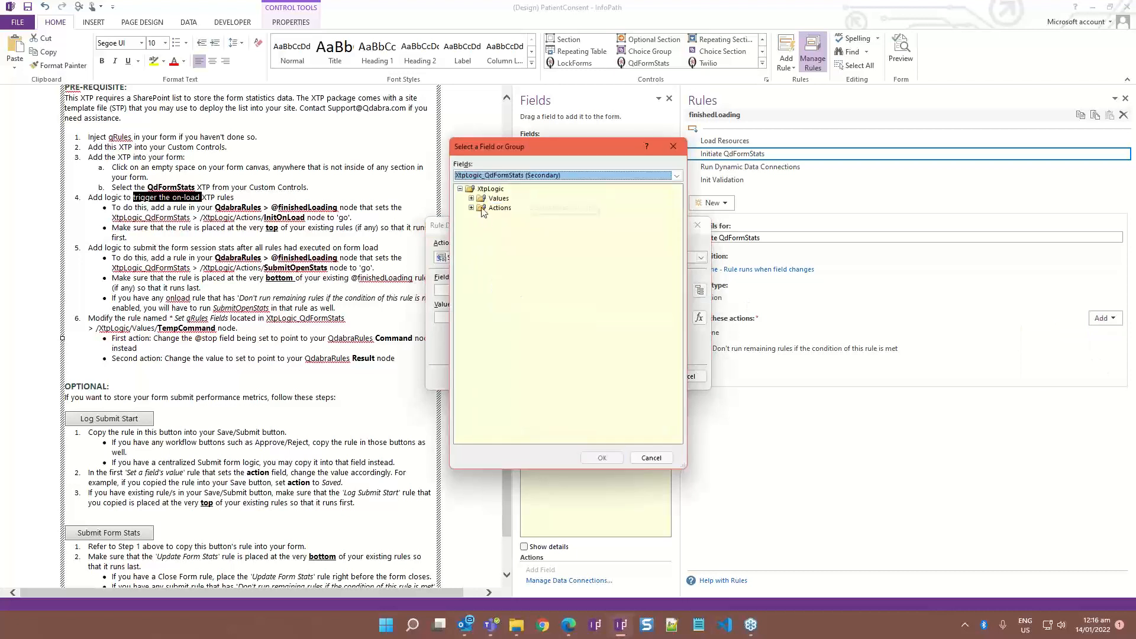
click(471, 208)
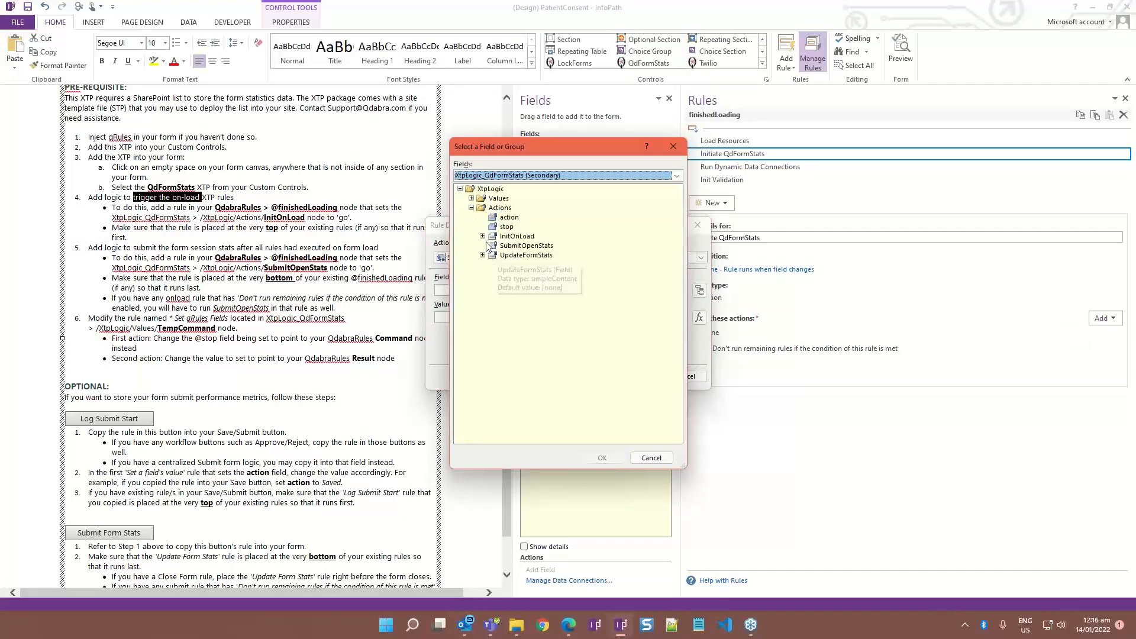
click(516, 236)
click(602, 458)
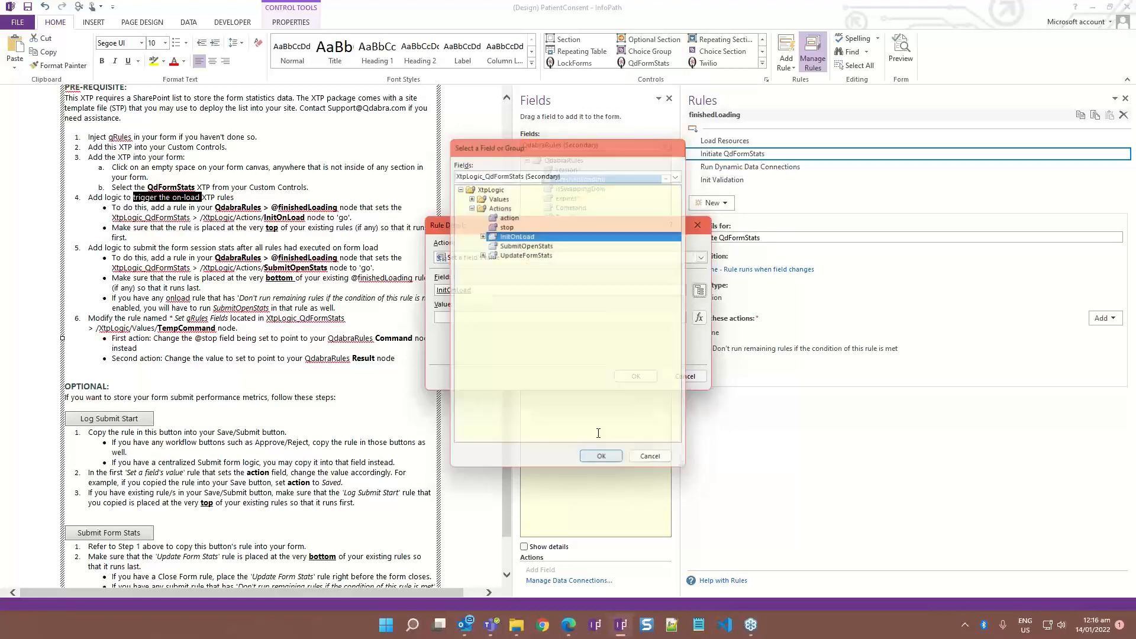
key(Tab)
text(g)
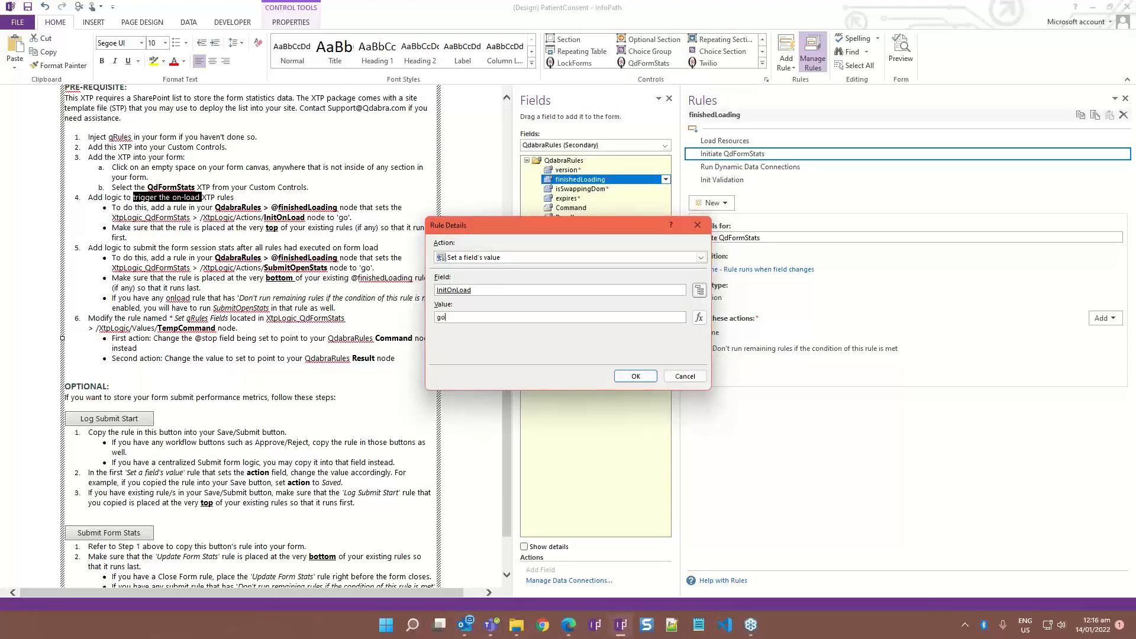
key(Return)
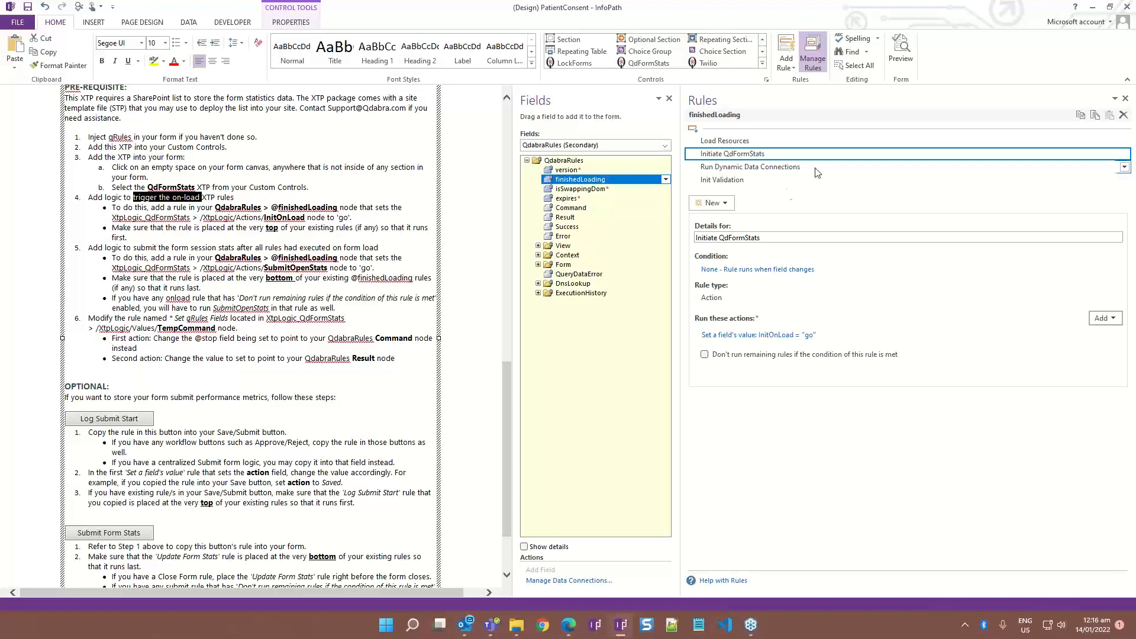
- Move the Initiate QdFormStats rule above Load Resources so it runs first
click(1134, 130)
click(1124, 154)
click(1125, 154)
click(1082, 201)
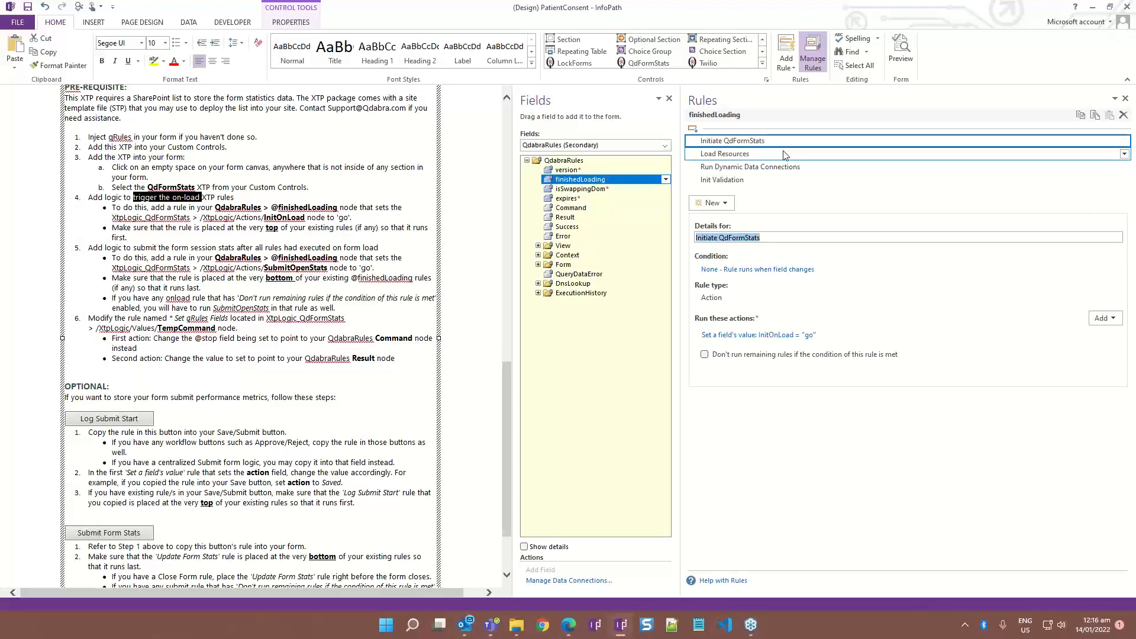
- Add an action rule named Submit Open Stats after Init Validation, at the end of the finishedLoading rules
click(750, 140)
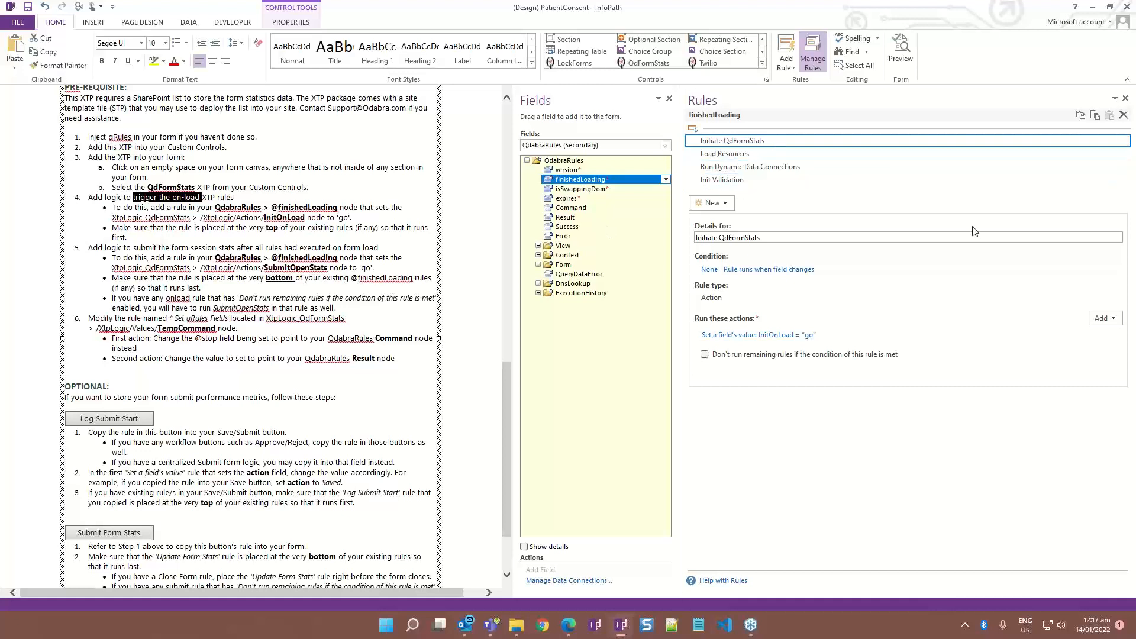
click(748, 180)
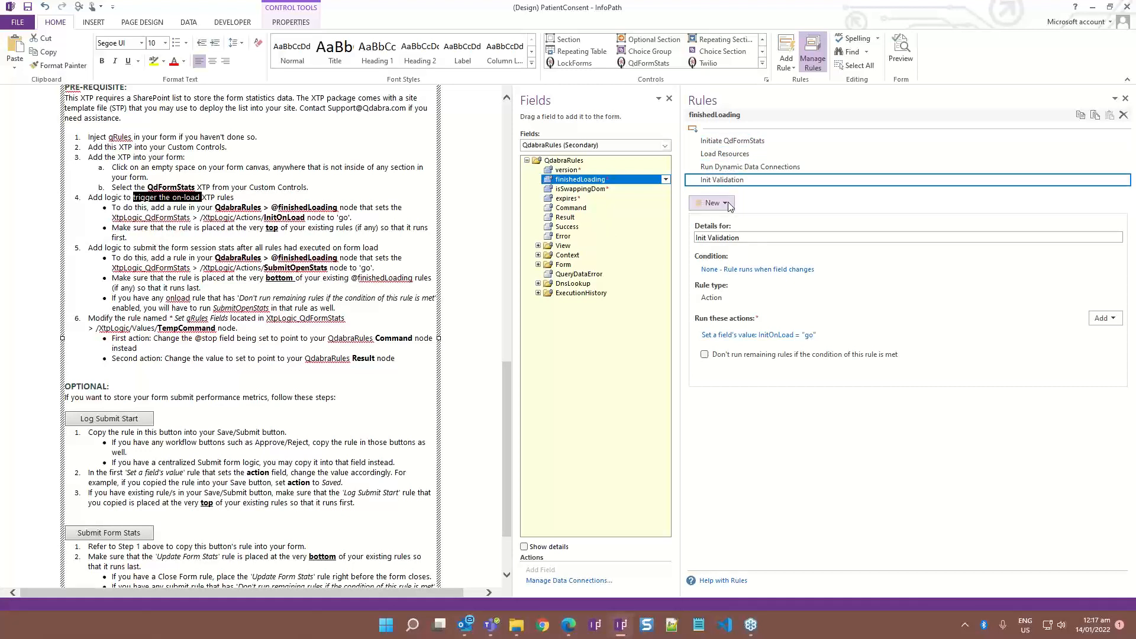
click(725, 203)
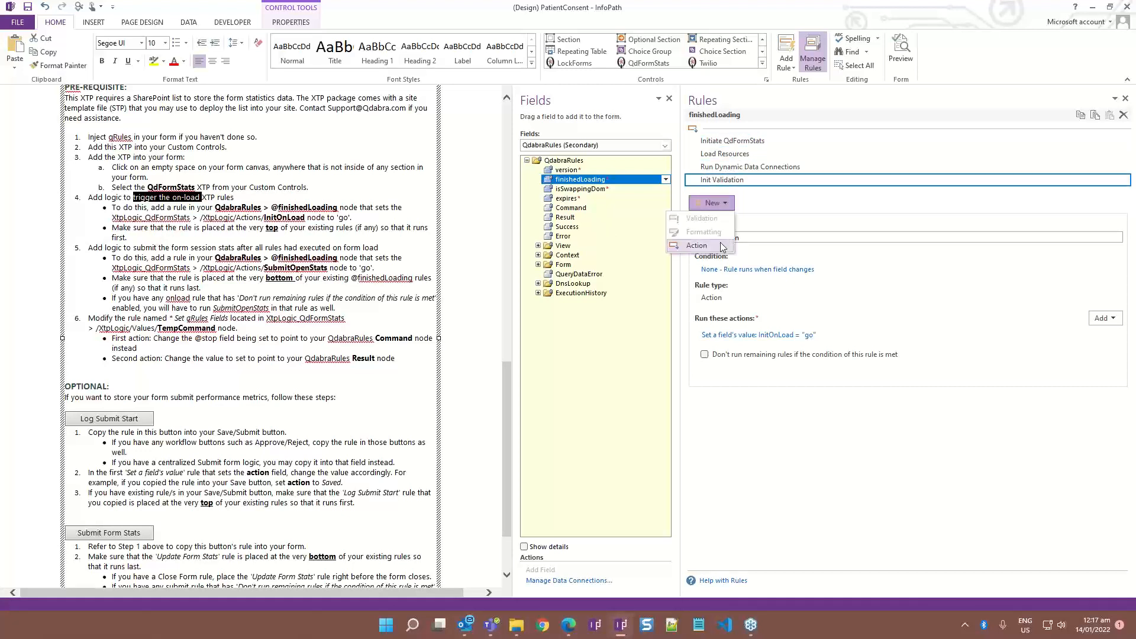
click(721, 246)
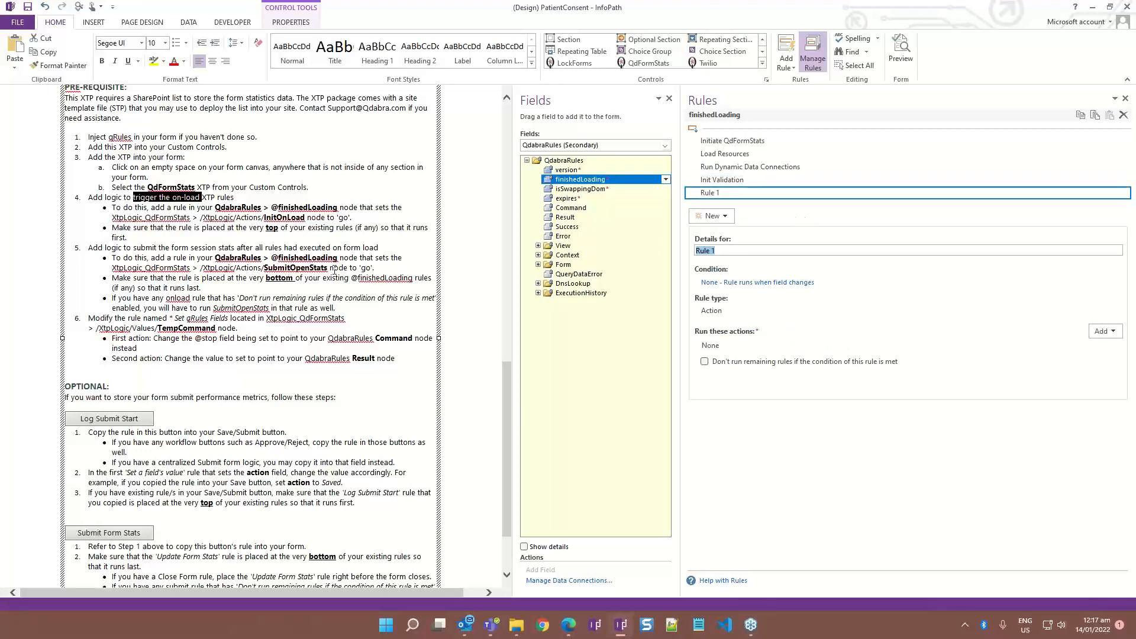
text(Submit Open Stats)
- Give the Submit Open Stats rule an action setting the SubmitOpenStats field, under Actions in XtpLogic_QdFormStats, to go
click(1103, 333)
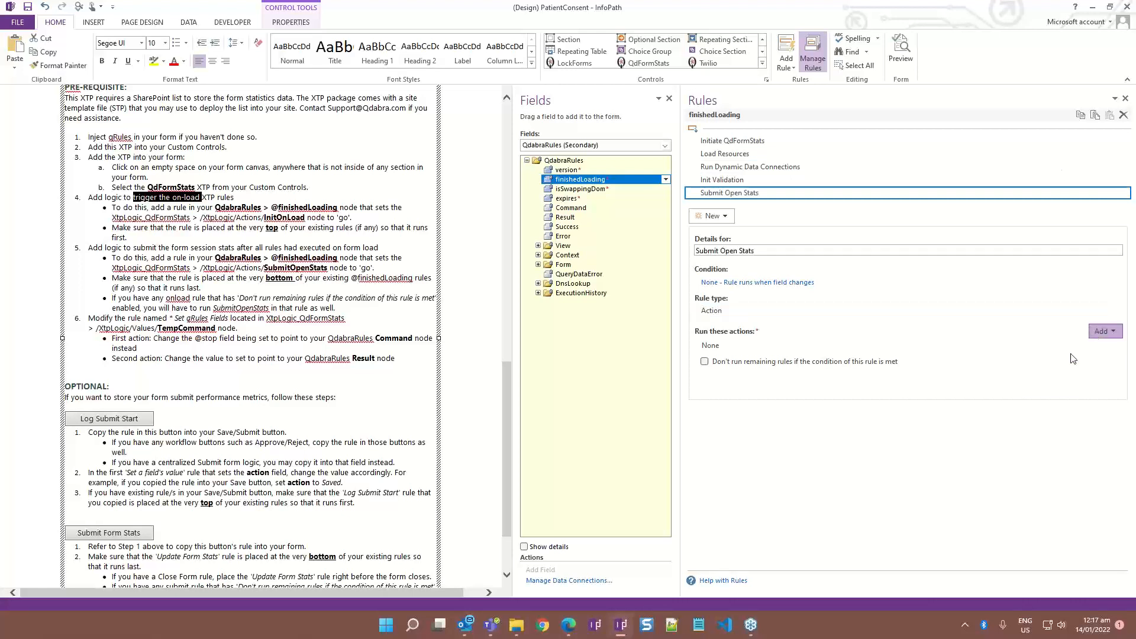
click(1059, 346)
click(699, 290)
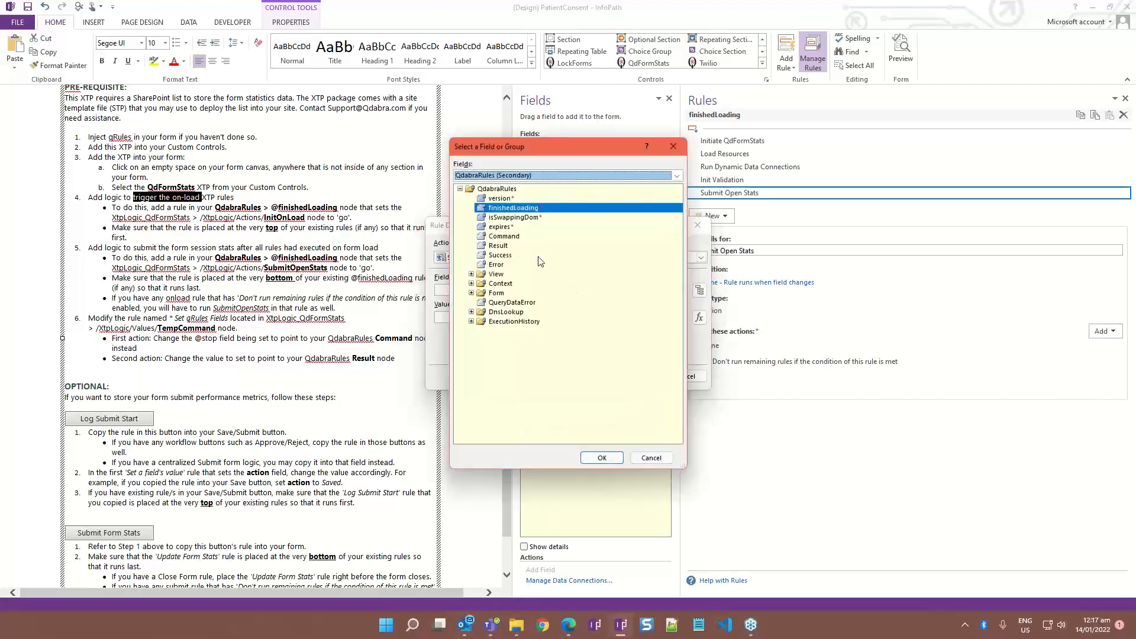
key(x)
click(472, 207)
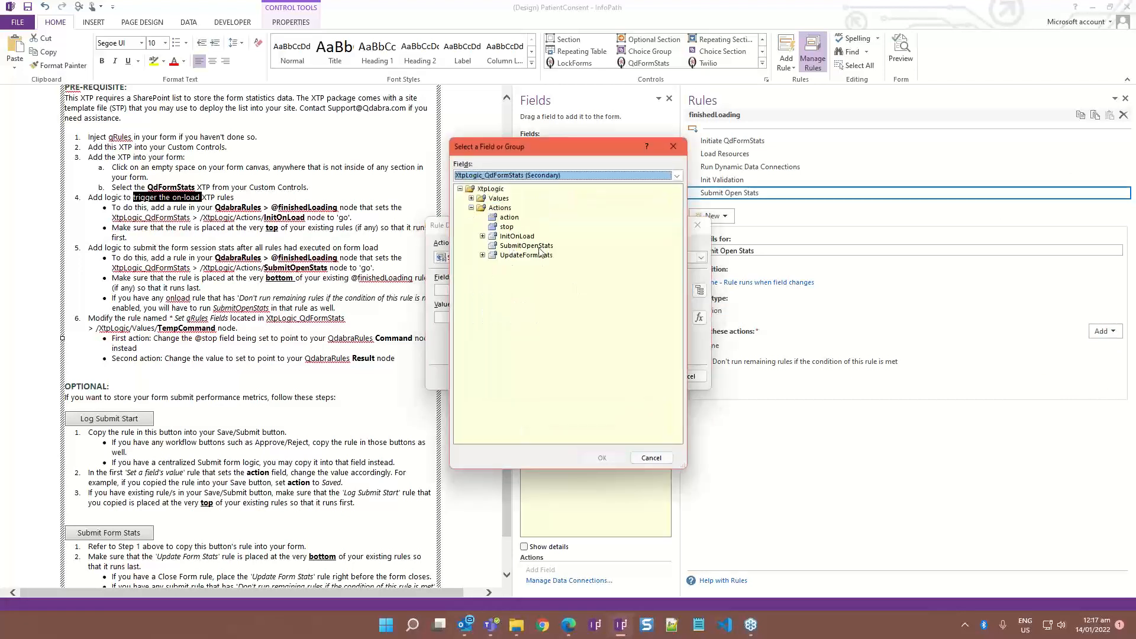
click(539, 247)
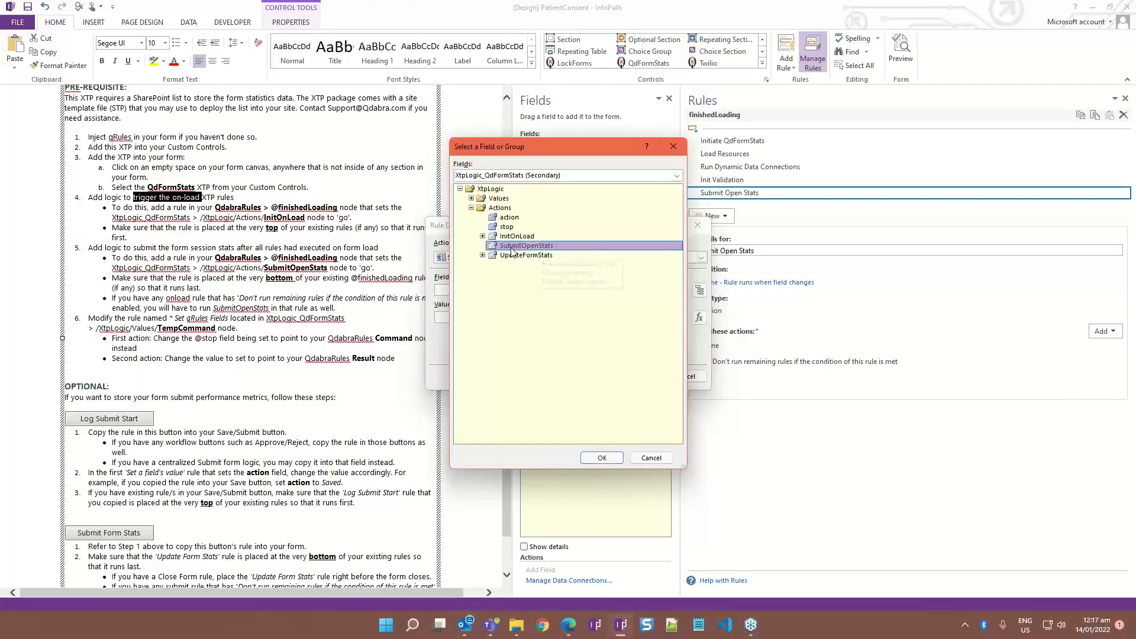
click(601, 457)
click(504, 321)
text(go)
key(Return)
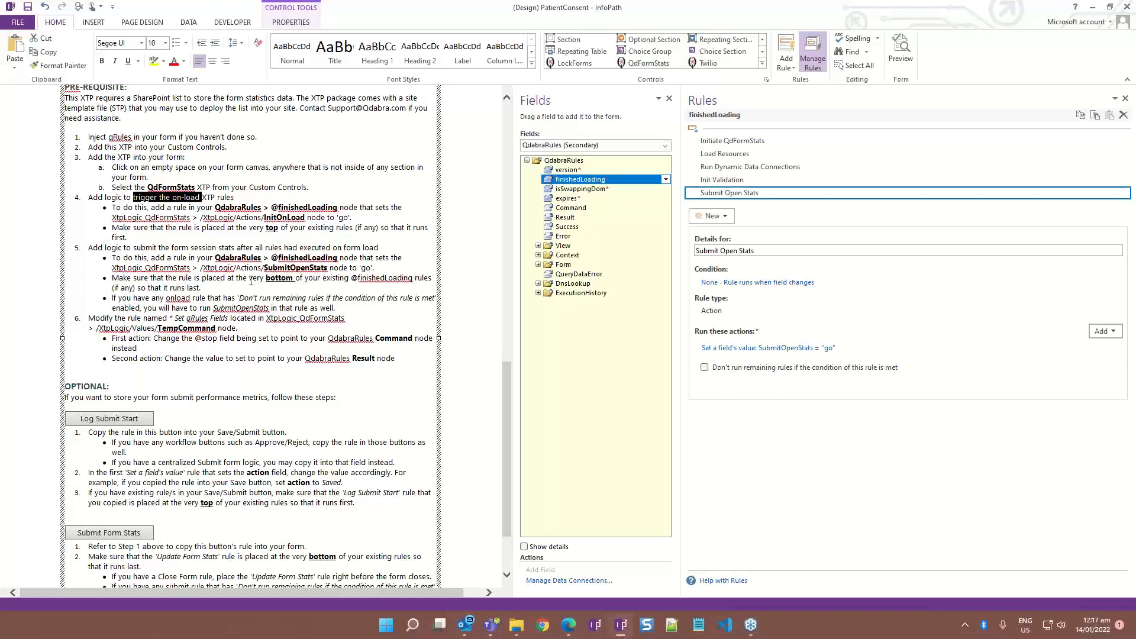
- Make the Init Validation rule of finishedLoading stop remaining rules and add an action setting SubmitOpenStats to go
drag(268, 278, 292, 283)
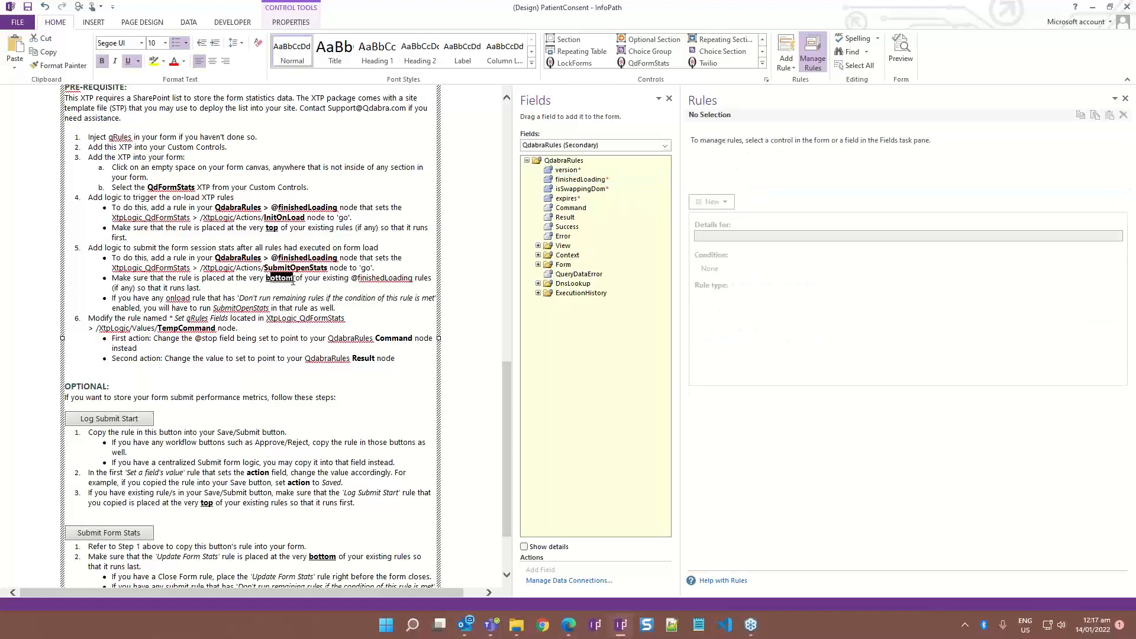
click(583, 180)
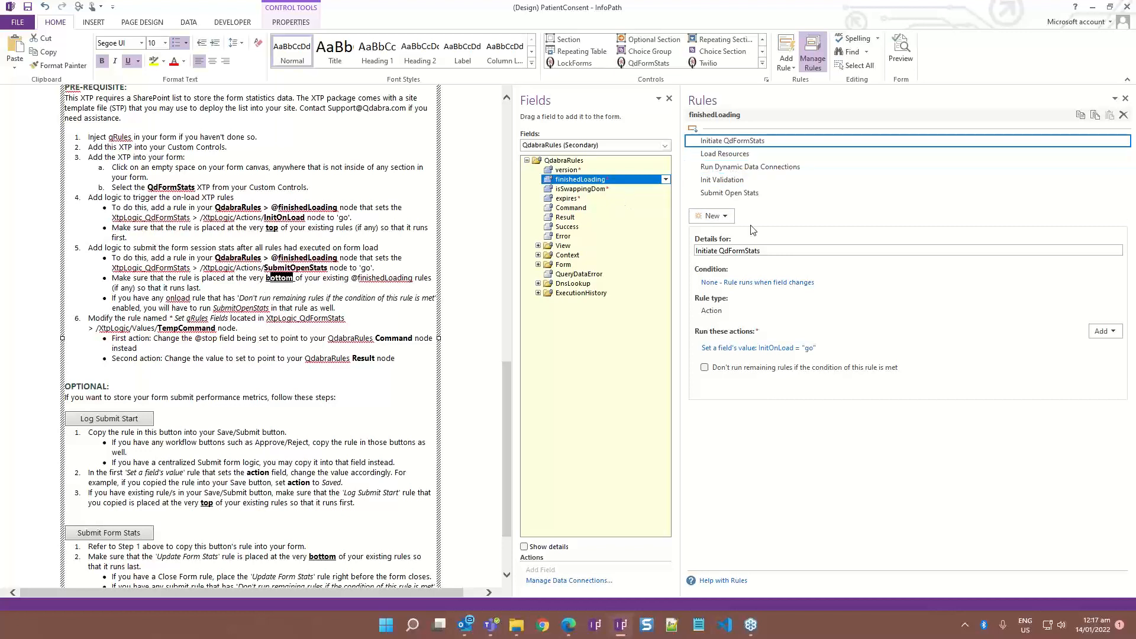
click(749, 185)
click(705, 368)
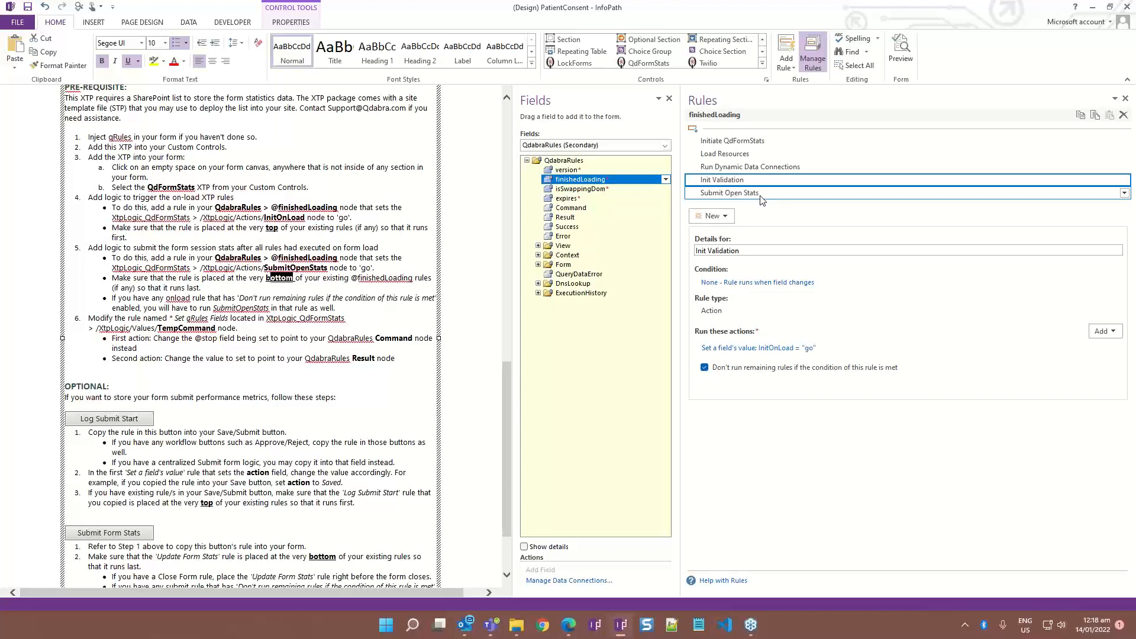
click(1102, 331)
click(1066, 346)
click(699, 290)
key(Down)
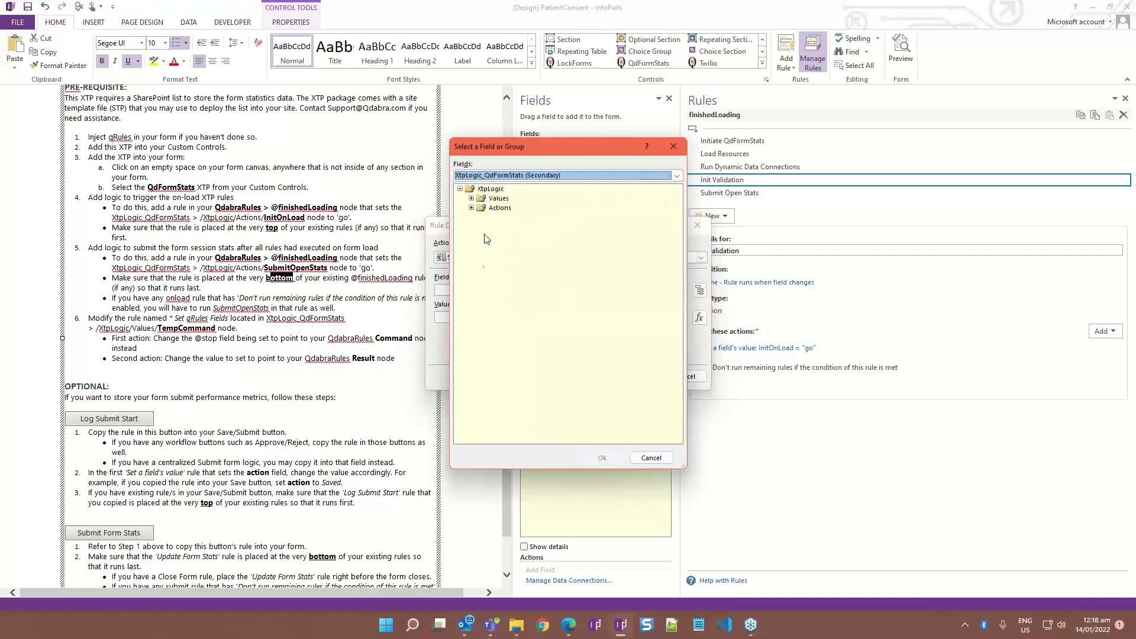
click(472, 207)
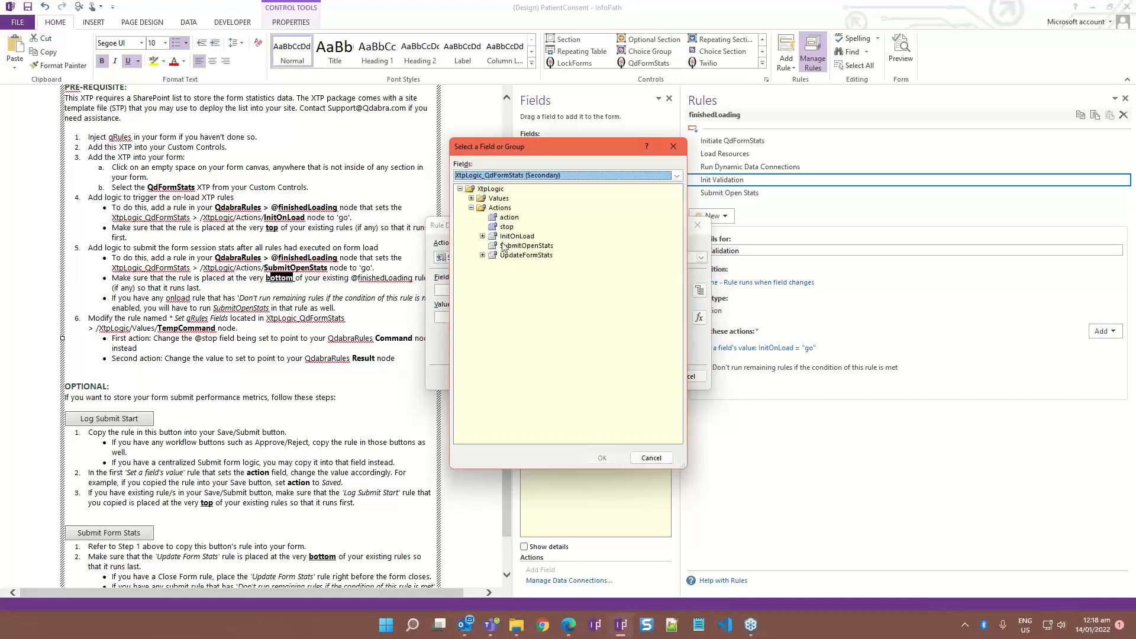
double_click(502, 246)
text(go)
key(Return)
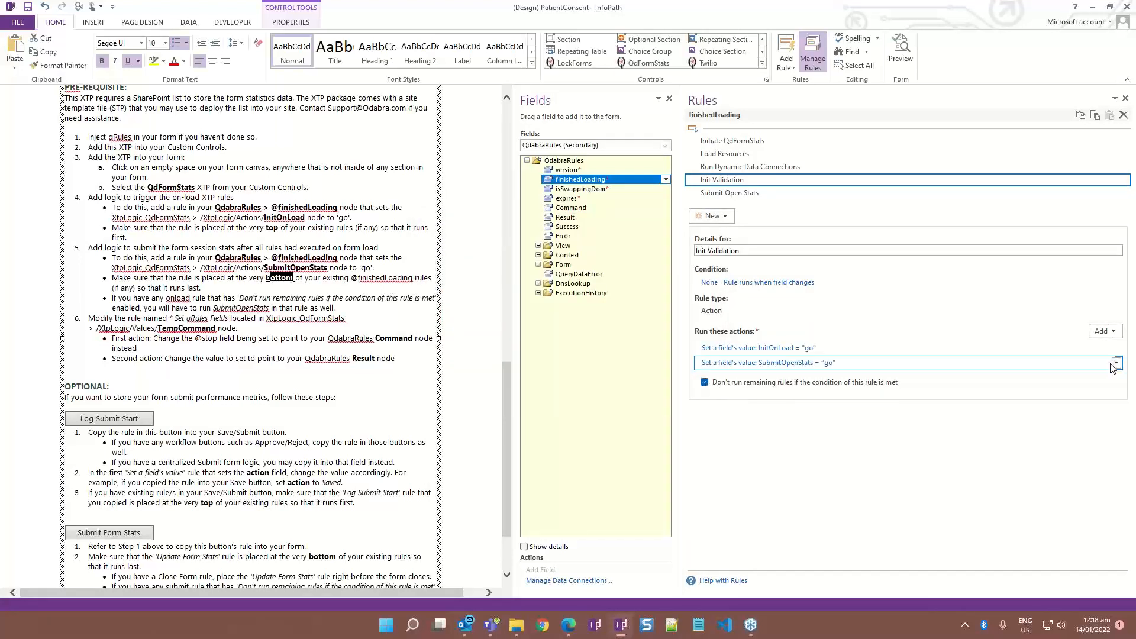
- Delete the SubmitOpenStats action from the Init Validation rule and turn off its option to stop remaining rules
click(1116, 363)
click(1087, 393)
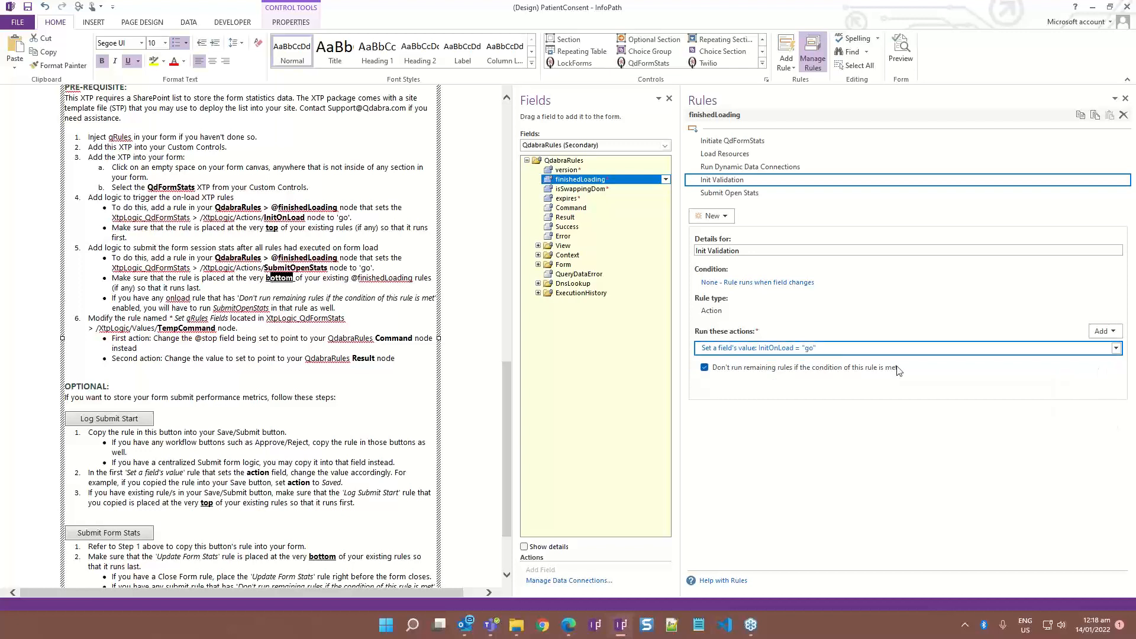
click(705, 368)
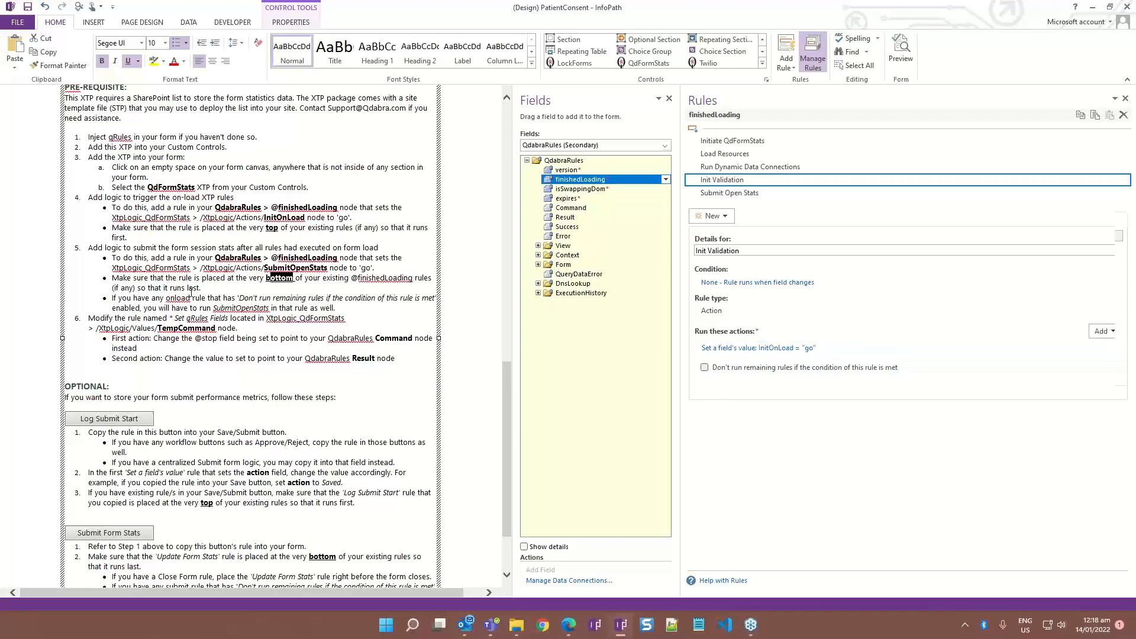
- In the * Set qRules Fields rule of TempCommand in XtpLogic_QdFormStats, make the first action set the Command field of QdabraRules
click(190, 292)
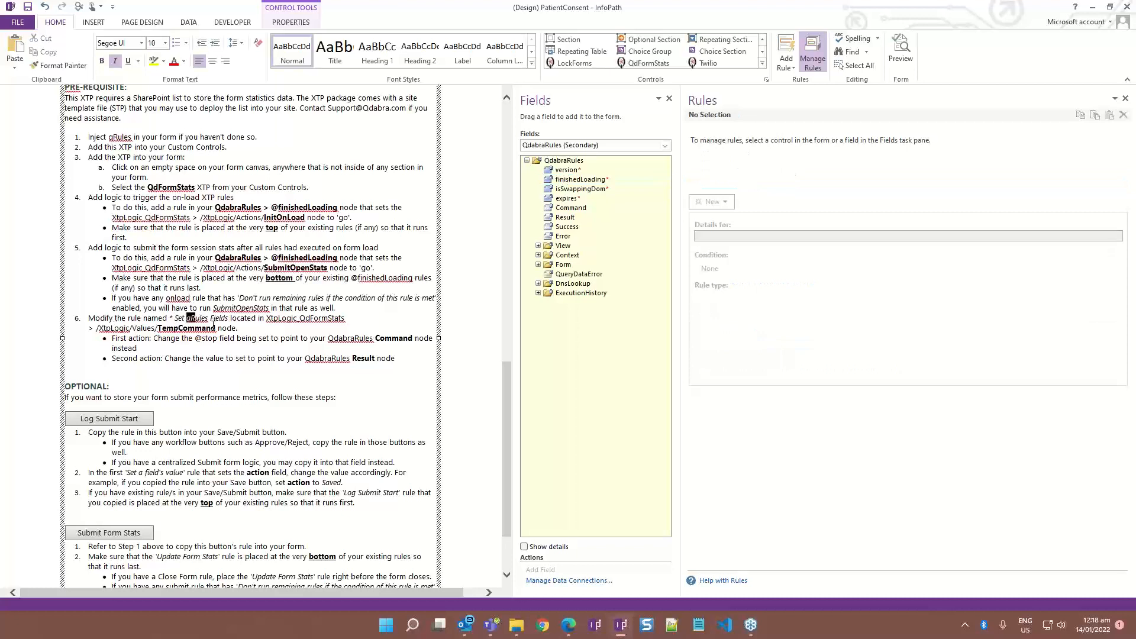
drag(186, 318, 217, 329)
click(597, 147)
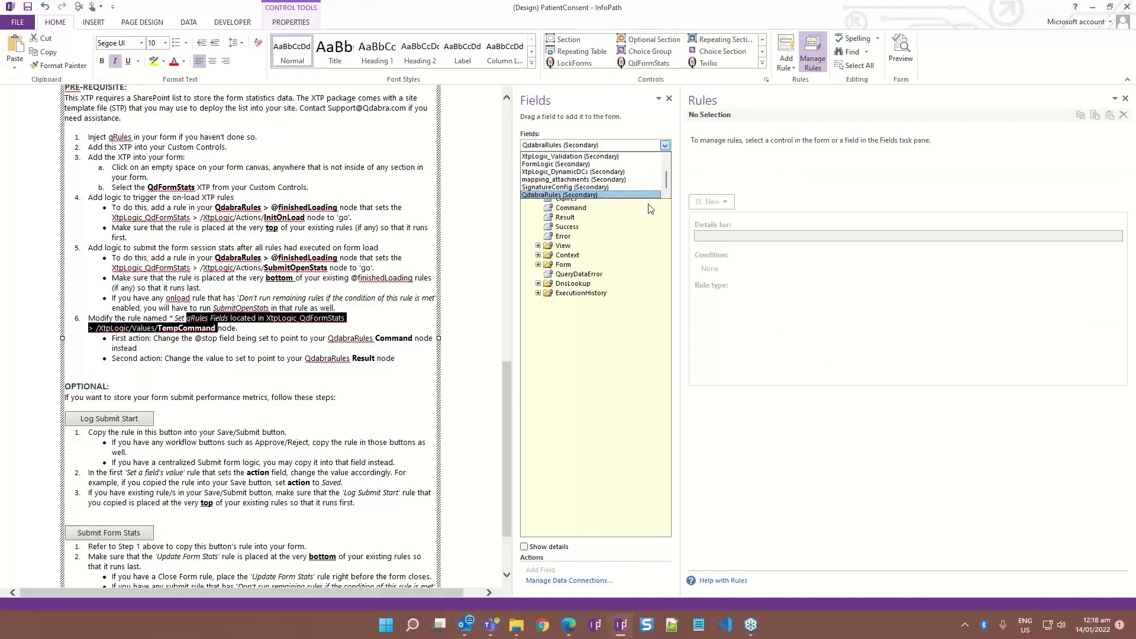
scroll(598, 188, down, 2)
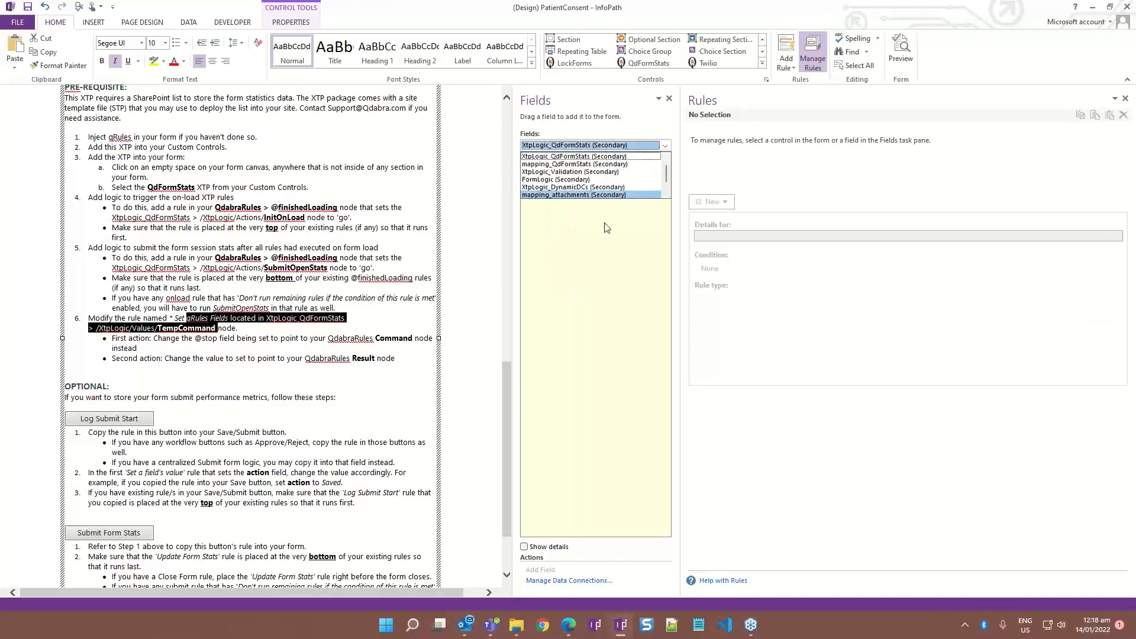
click(559, 194)
click(586, 180)
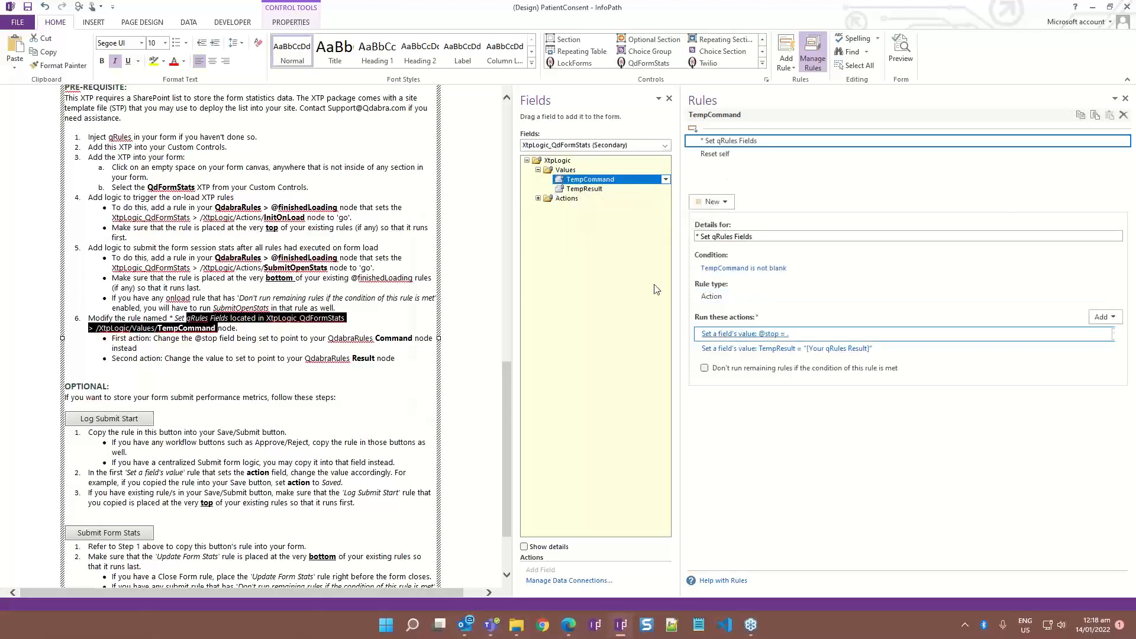
click(742, 334)
click(700, 290)
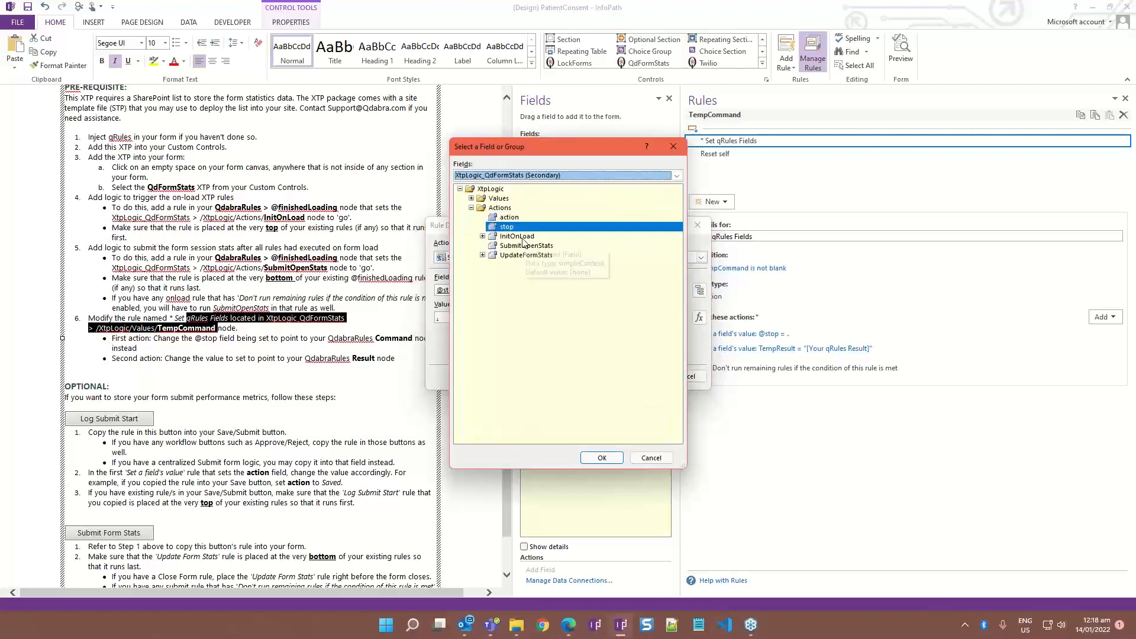
key(q)
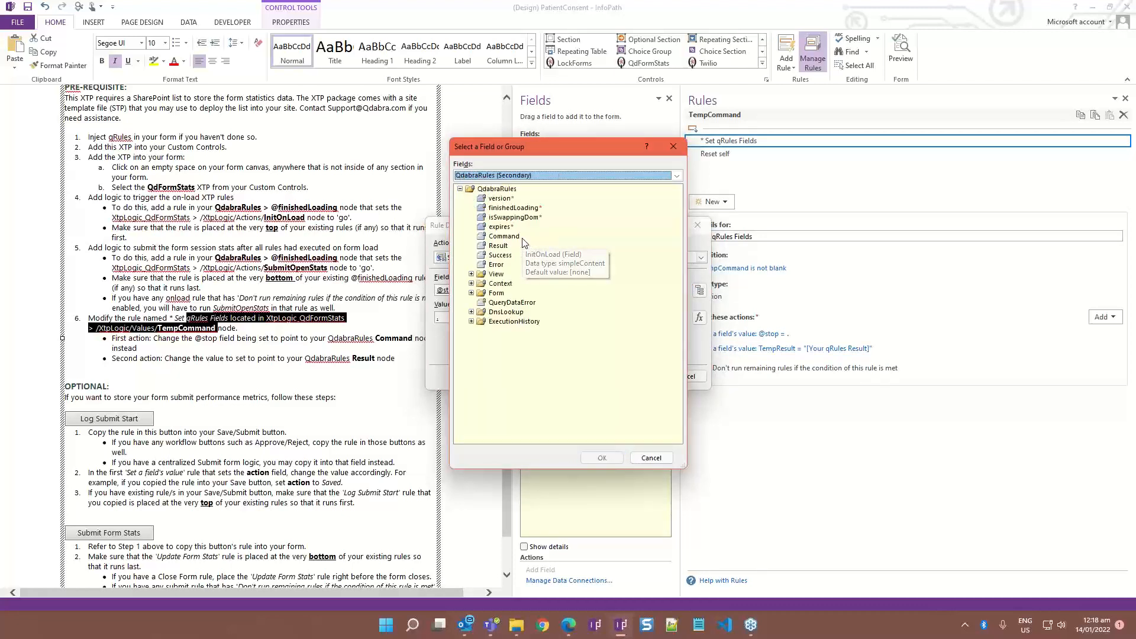
double_click(522, 238)
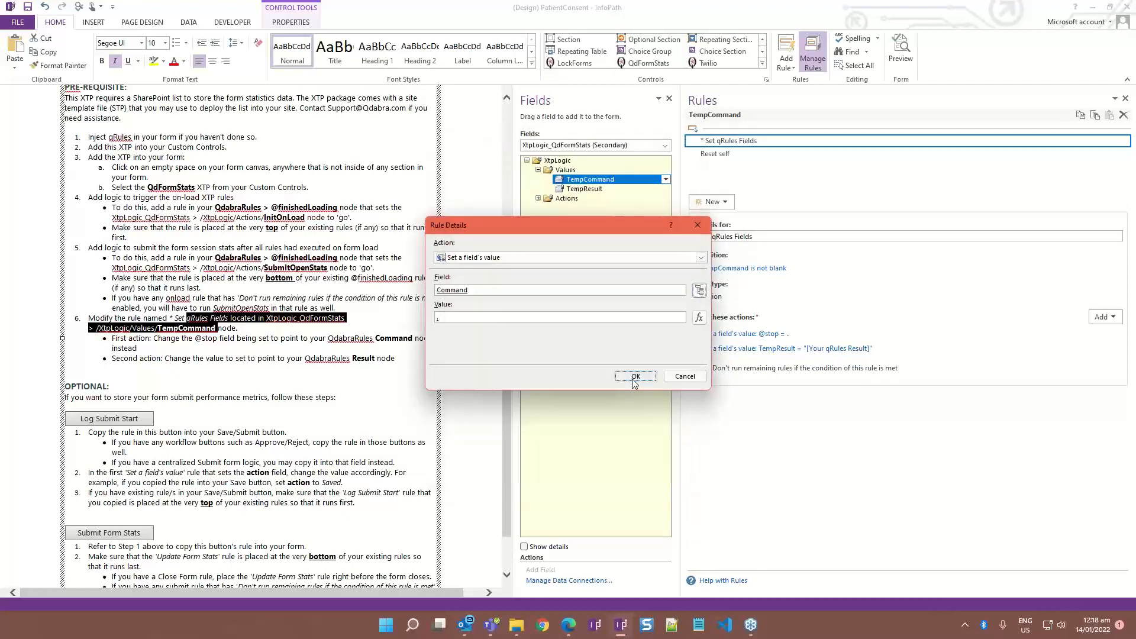
click(635, 377)
- Set the TempResult value in the second action of * Set qRules Fields to the Result field of QdabraRules
click(737, 356)
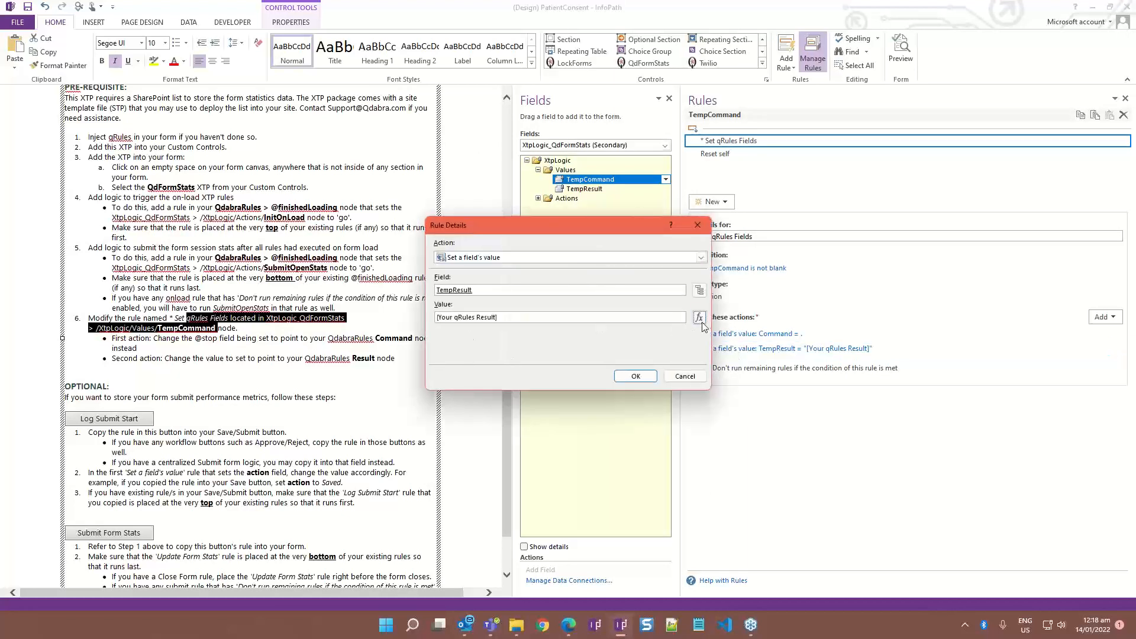
click(699, 318)
click(438, 349)
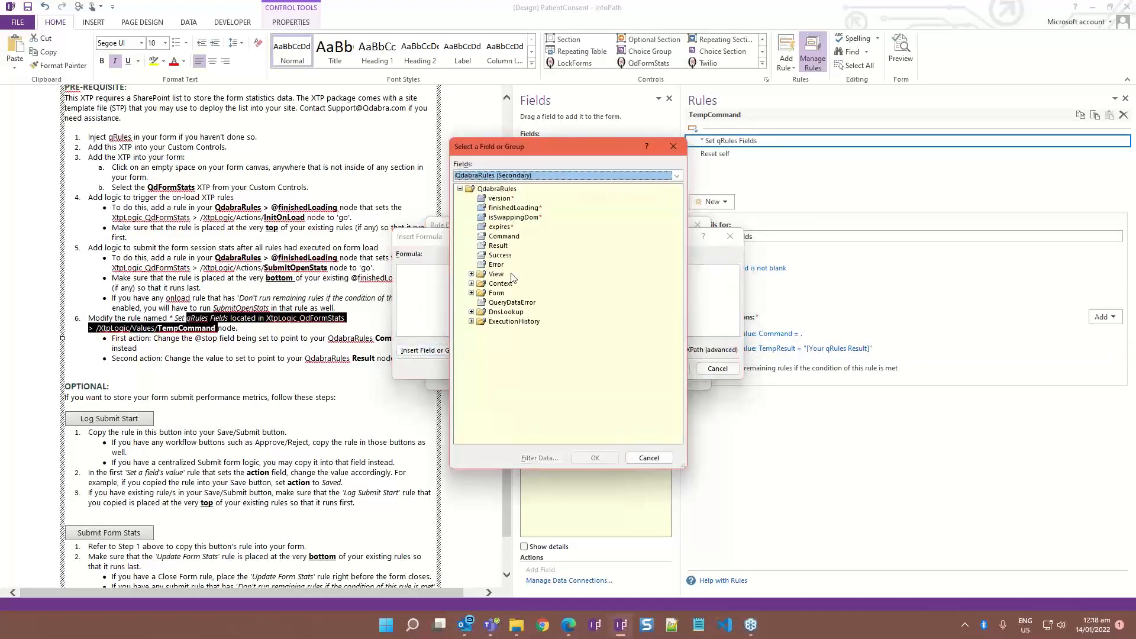
double_click(498, 245)
click(660, 369)
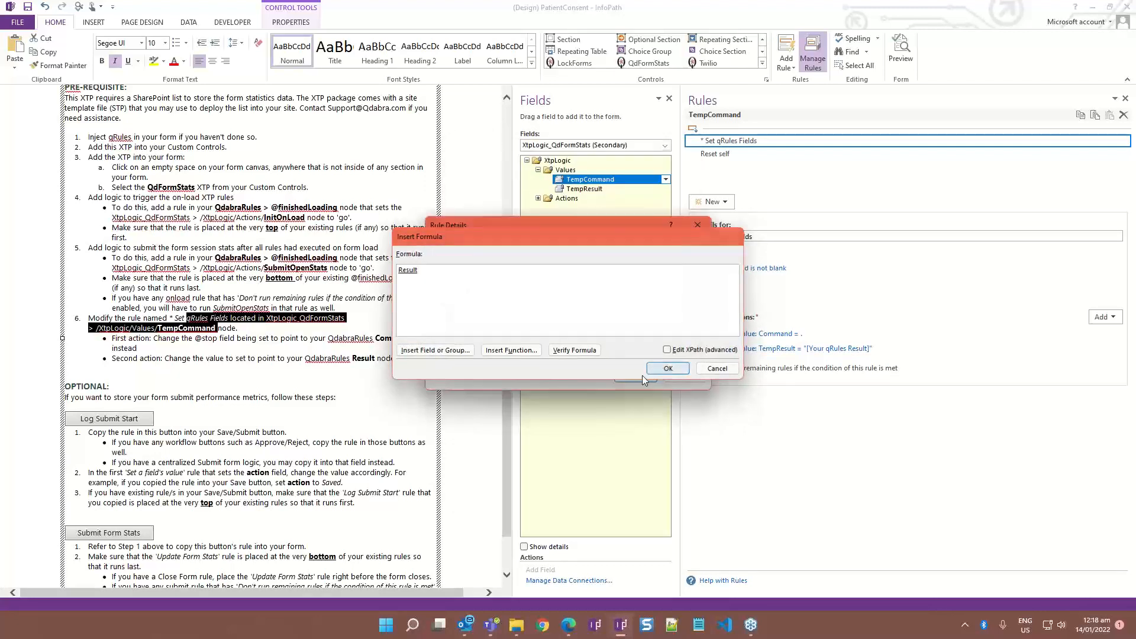
click(636, 377)
- Copy the Log Submit Start rule from the matching button in the optional part of the QdFormStats instructions
click(315, 358)
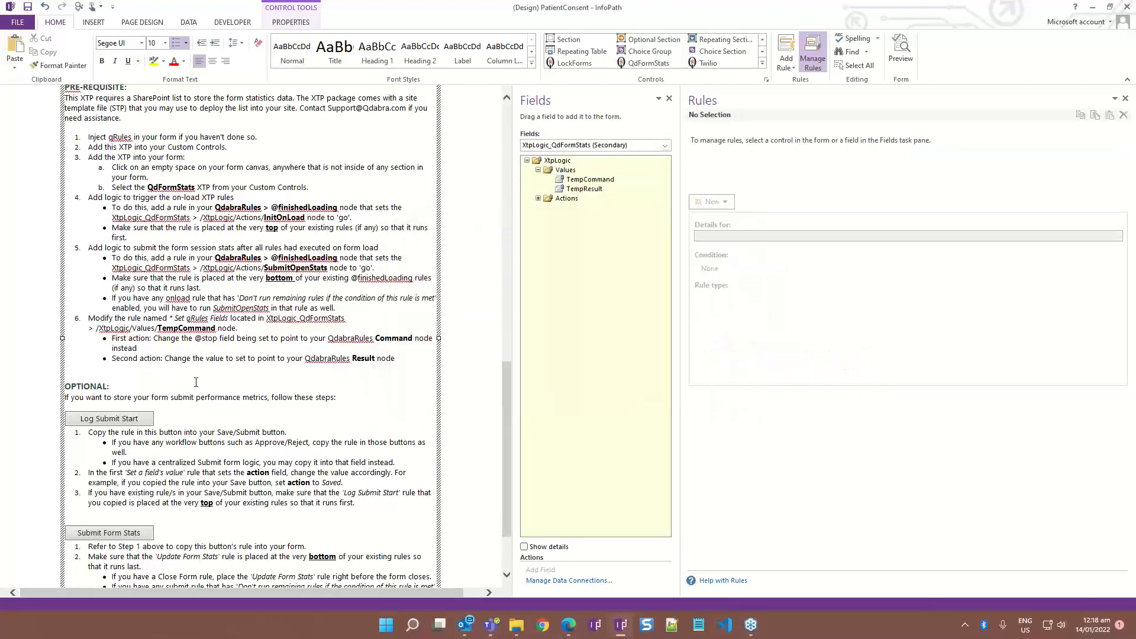
scroll(86, 291, down, 3)
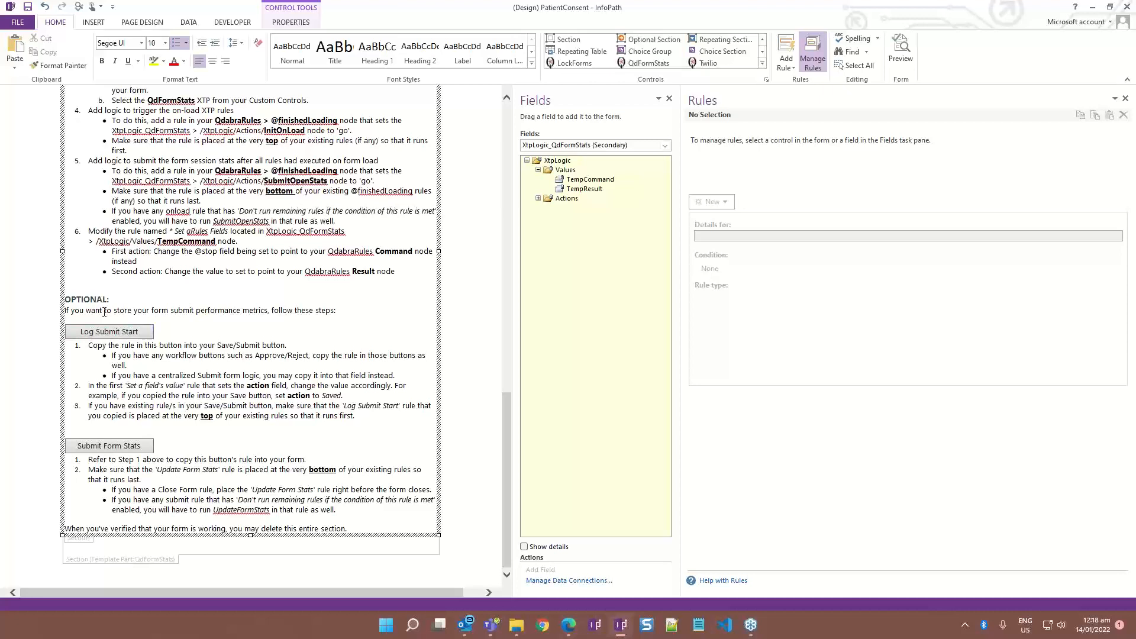
click(128, 339)
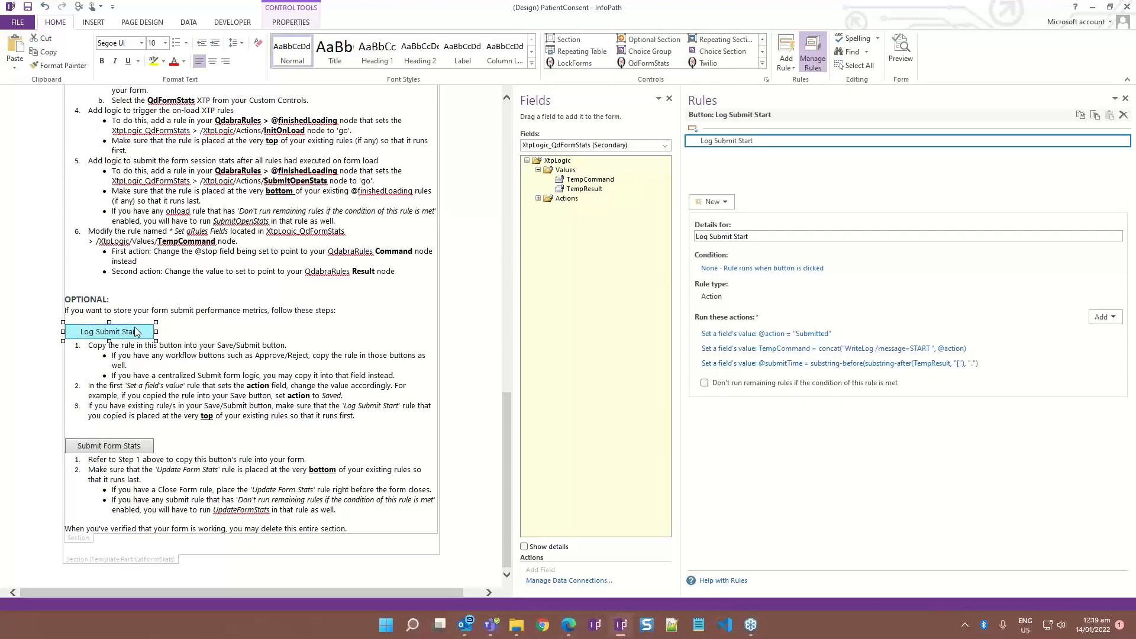
click(1081, 118)
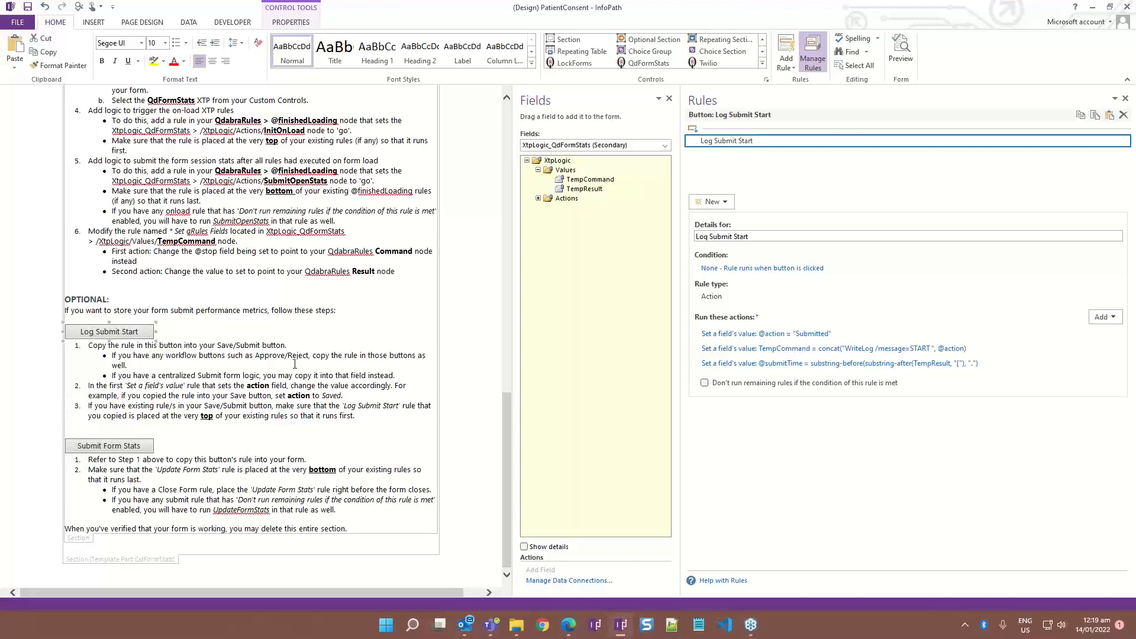
- Paste the copied Log Submit Start rule into the rules of the form's SUBMIT button
scroll(295, 364, up, 15)
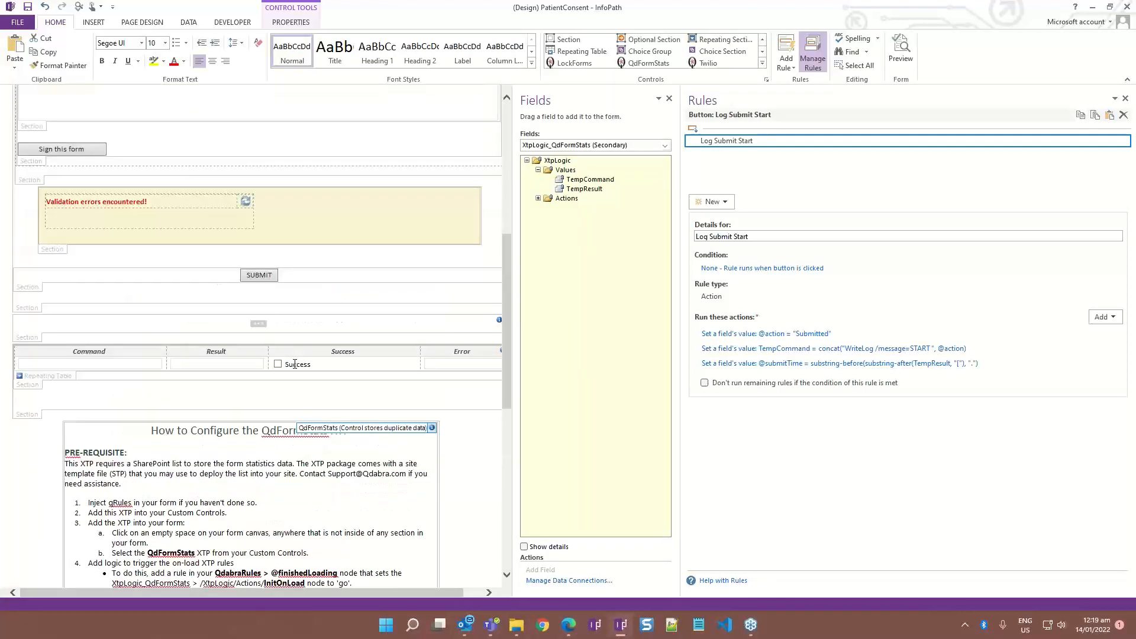
scroll(295, 362, up, 5)
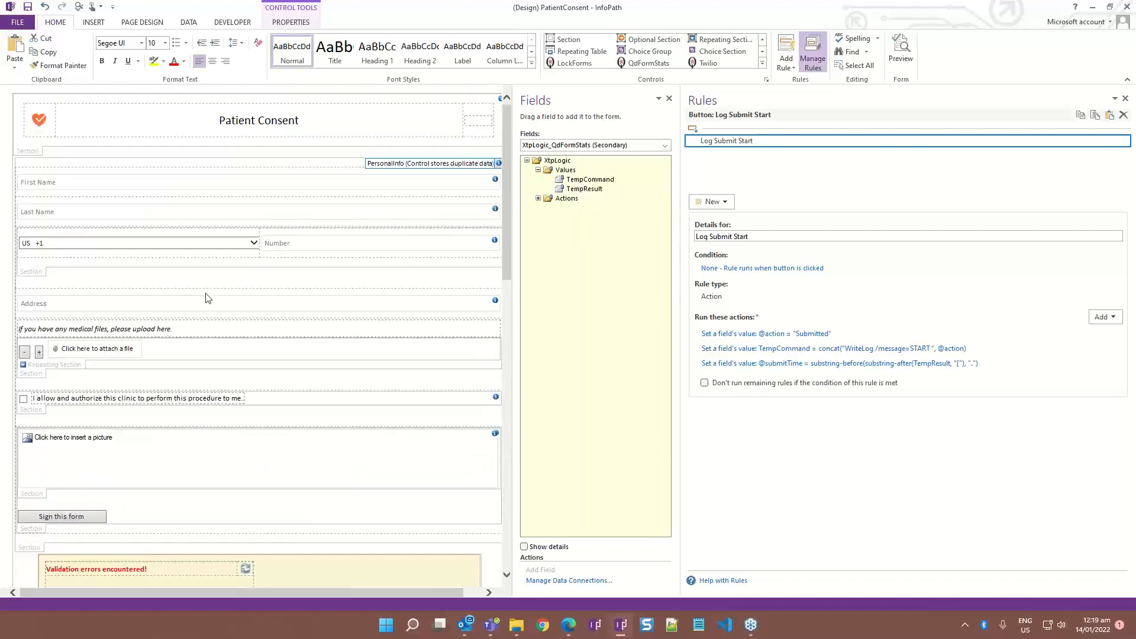
scroll(207, 298, down, 3)
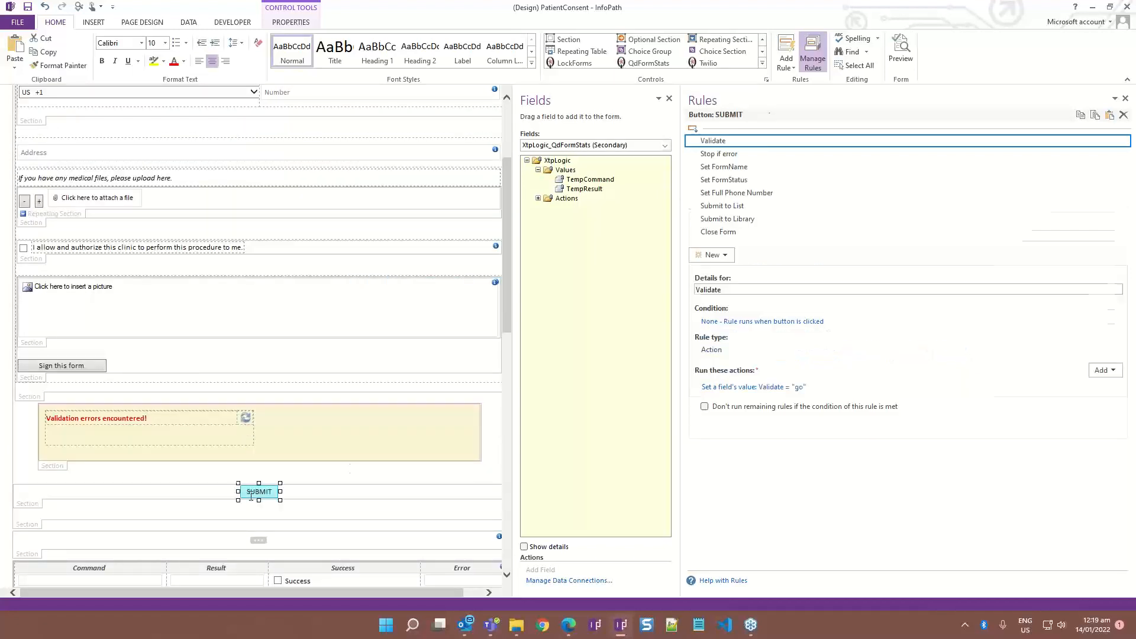
click(251, 496)
scroll(250, 496, down, 3)
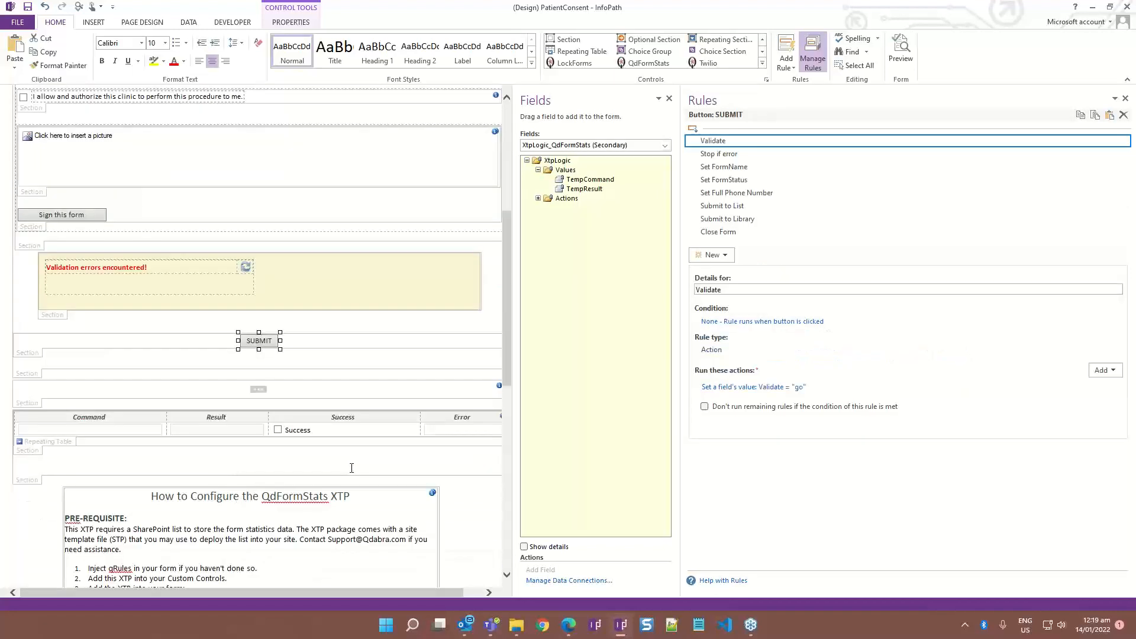
click(1109, 114)
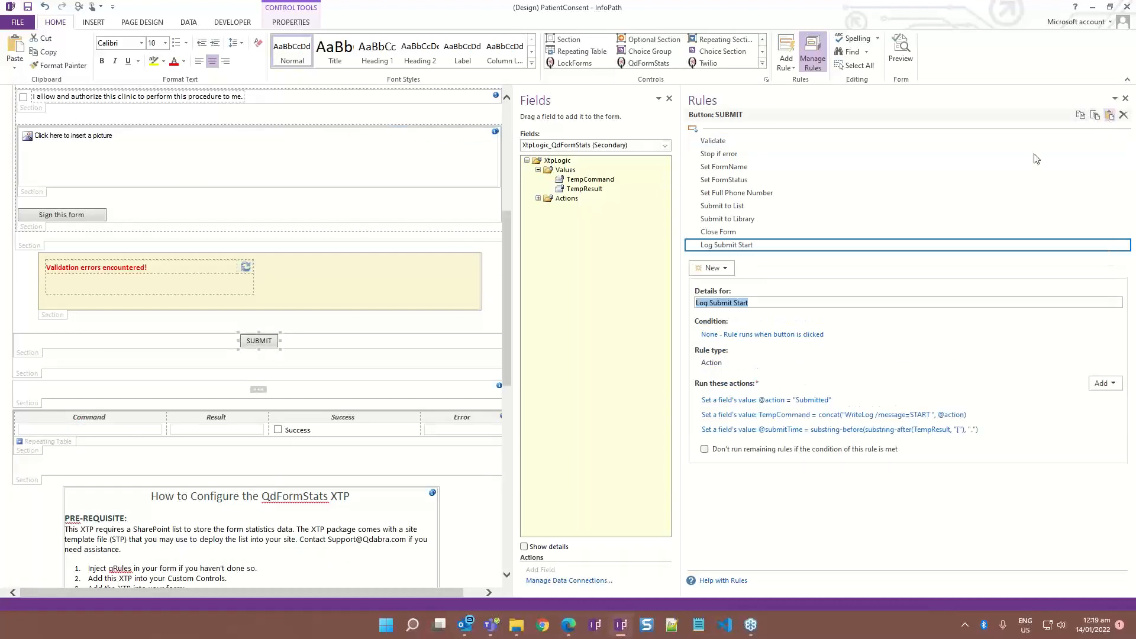
click(746, 246)
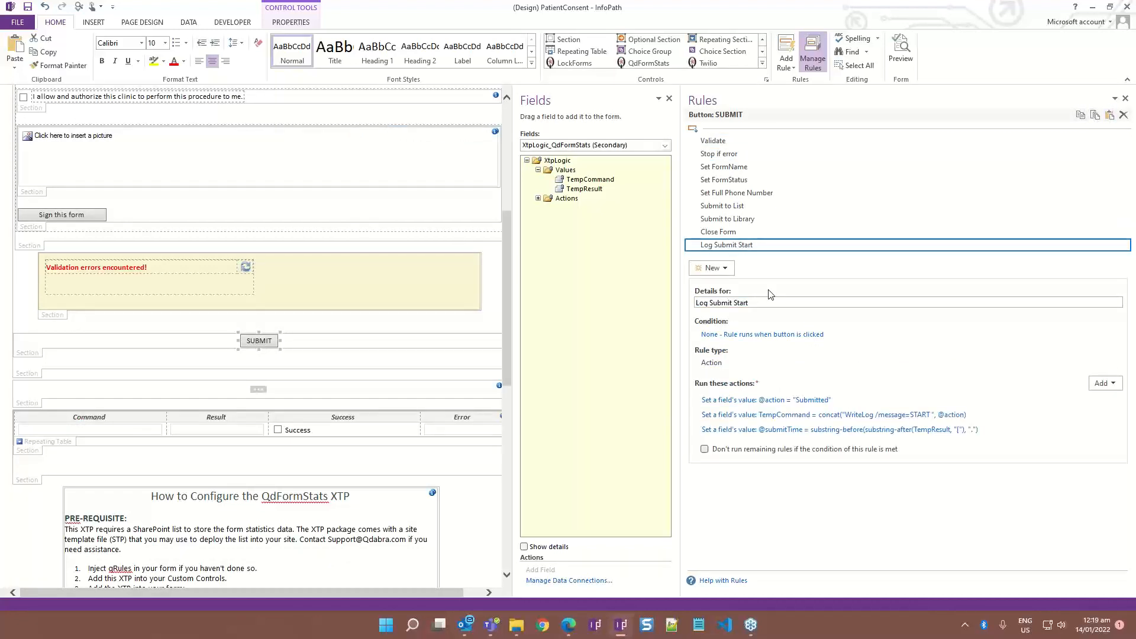
- Review the optional Log Submit Start instructions on setting the action value and on the rule's placement
scroll(181, 370, down, 10)
click(119, 335)
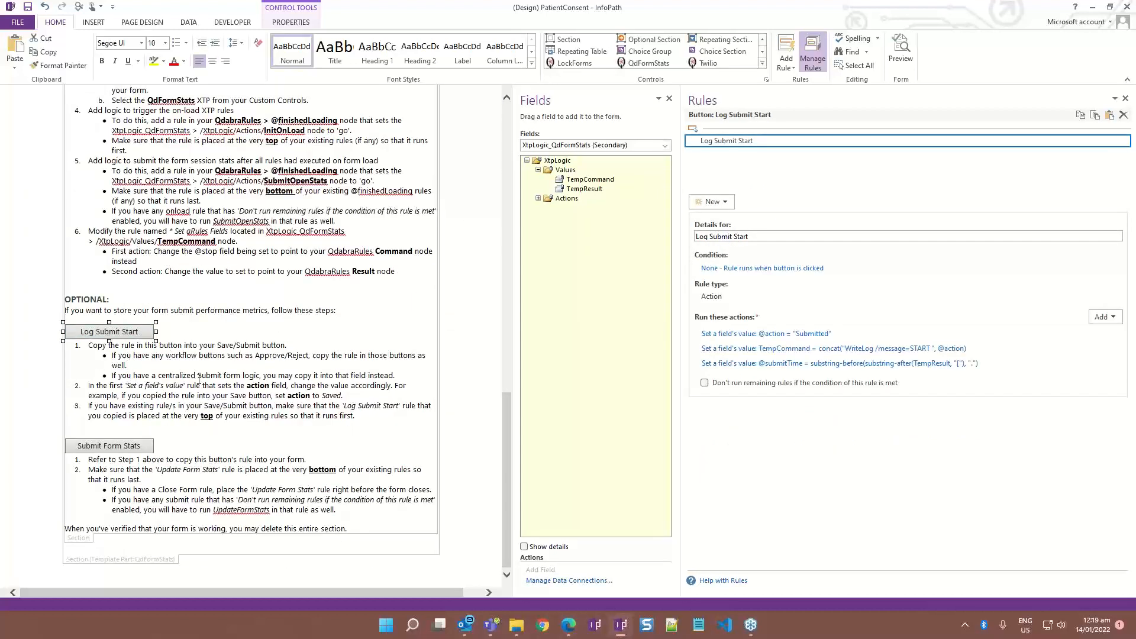
drag(146, 386, 263, 389)
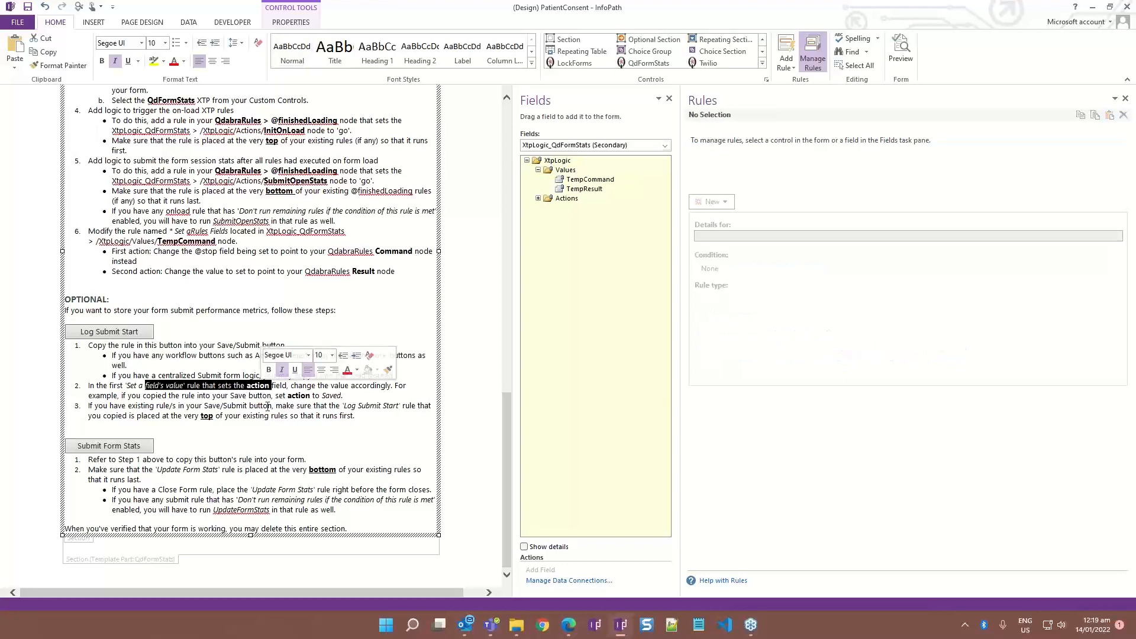
drag(116, 408, 249, 409)
click(218, 419)
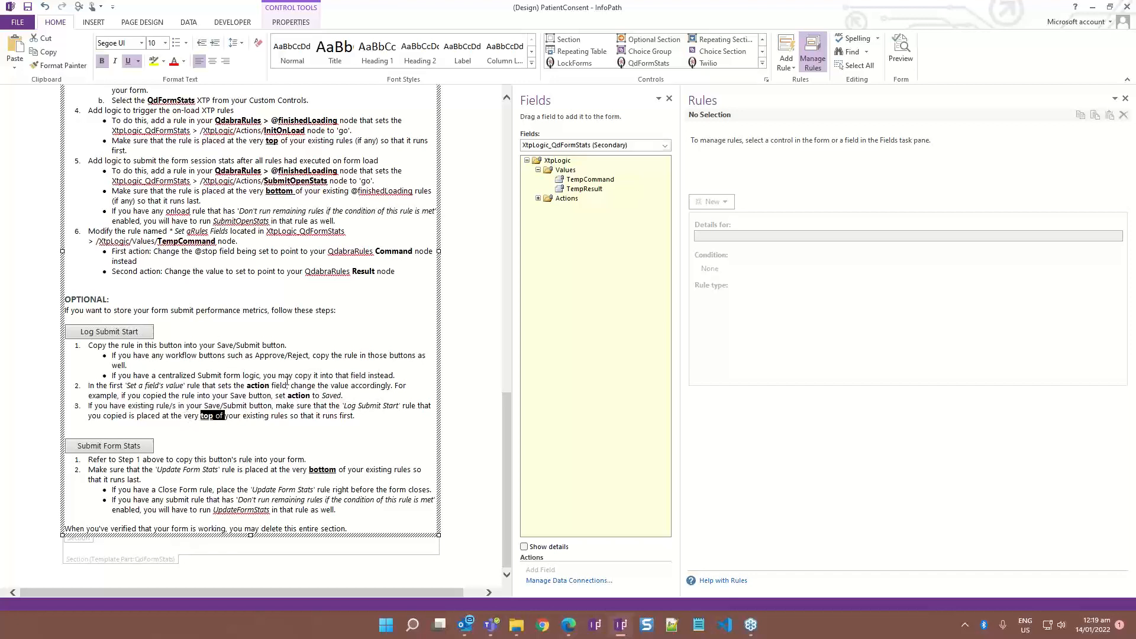
scroll(264, 137, up, 10)
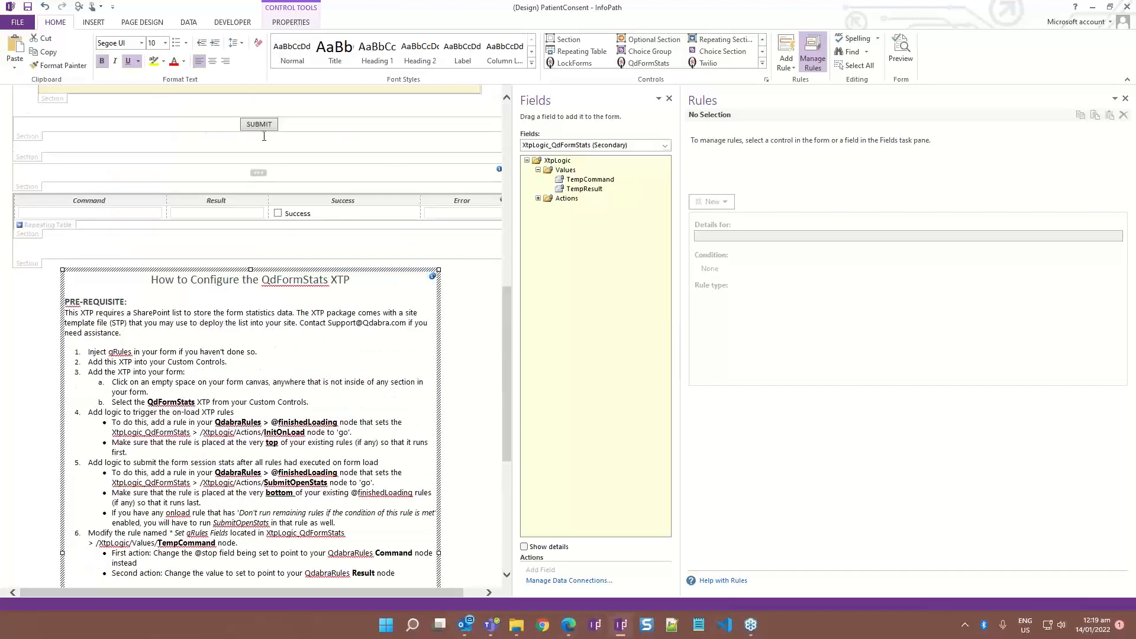
click(260, 125)
click(784, 245)
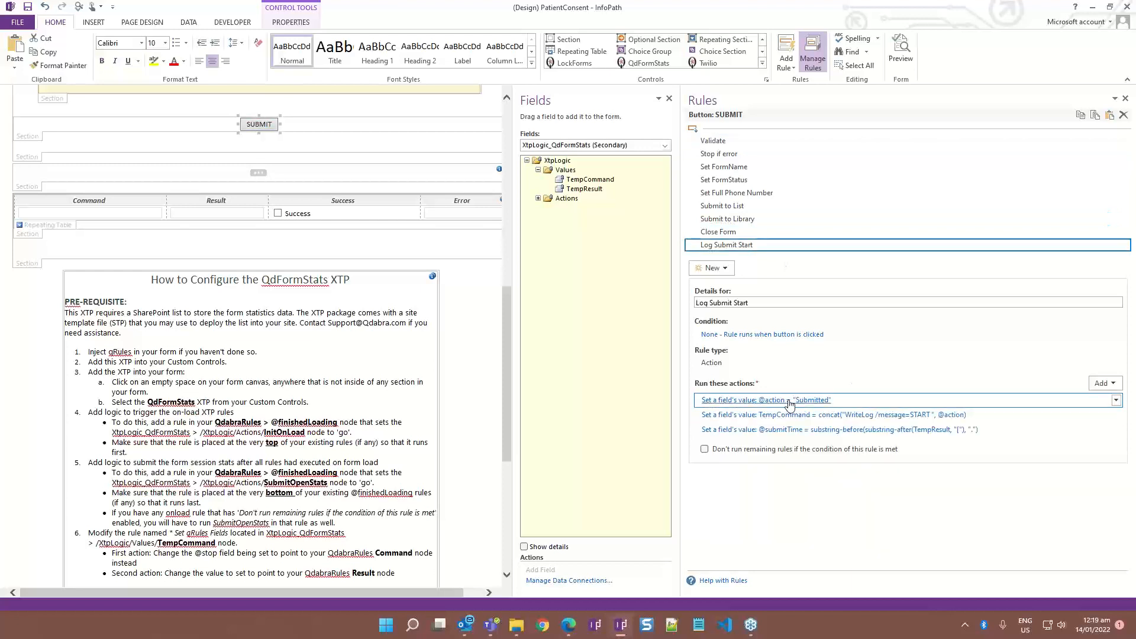
click(790, 404)
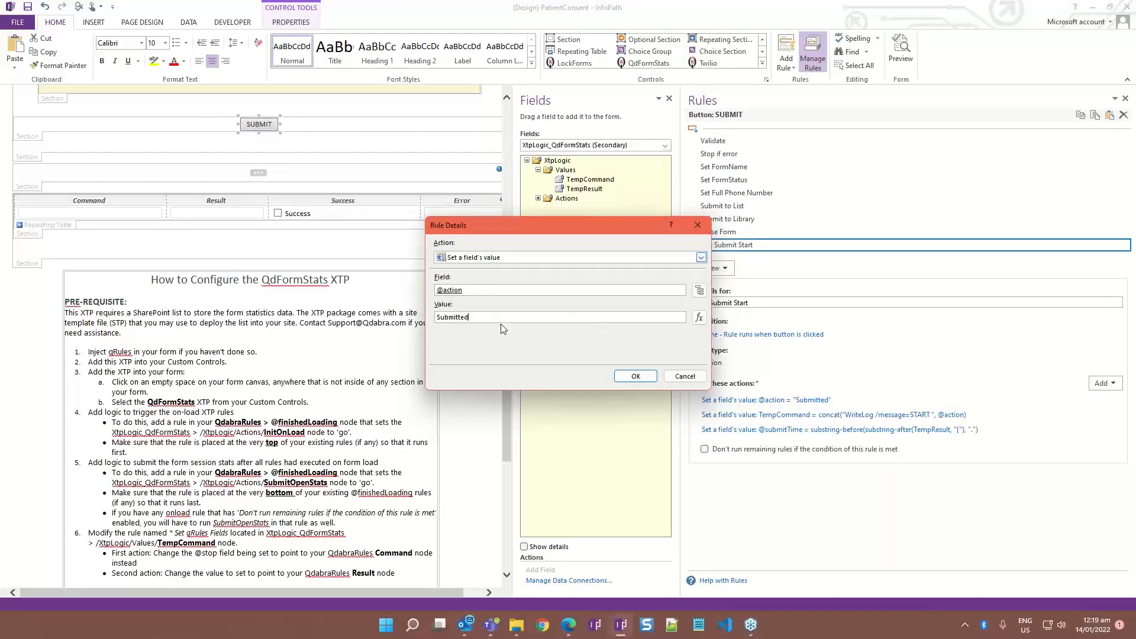
double_click(476, 314)
text(Saved)
key(ctrl+a)
text(Sub)
click(638, 379)
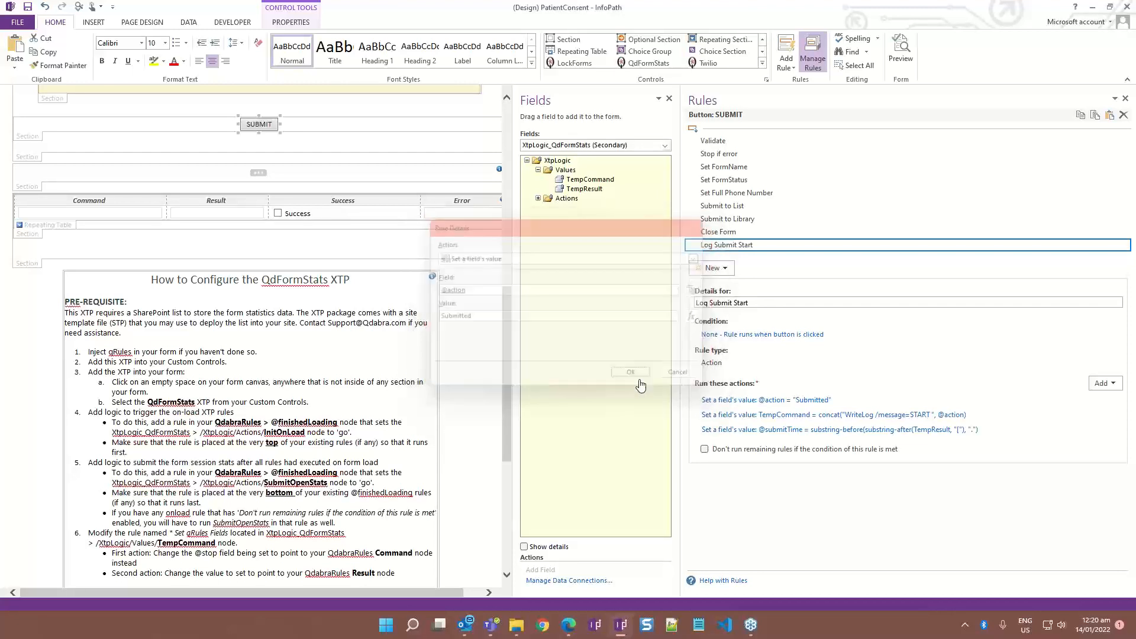
- Move the Log Submit Start rule to the top of the SUBMIT button's rules, above Validate
click(758, 261)
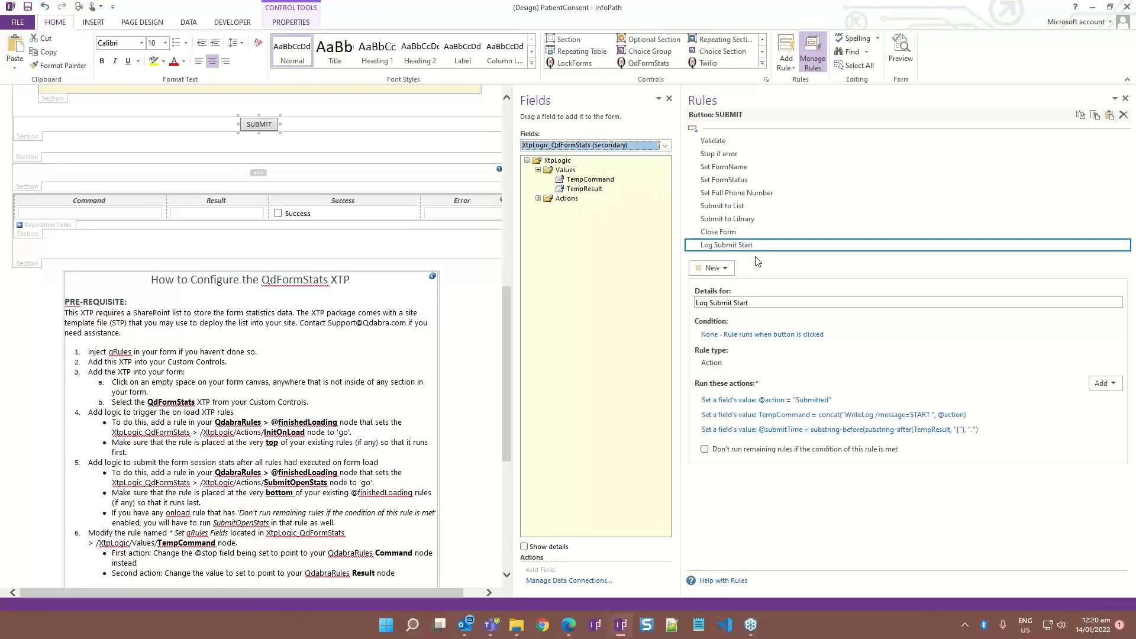
click(756, 258)
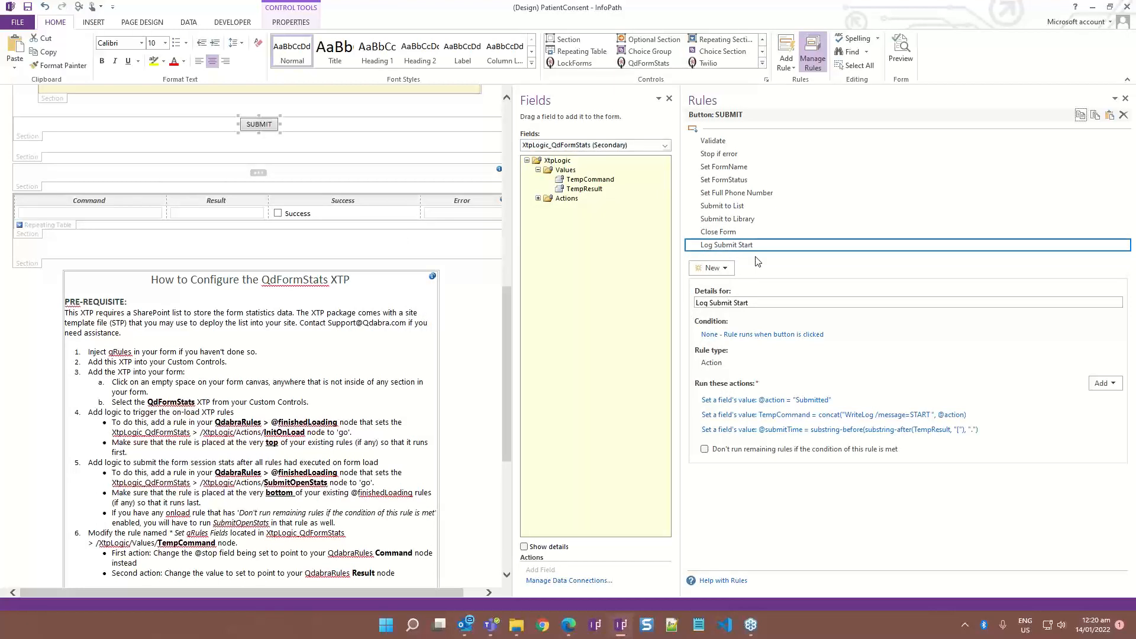
key(Tab)
key(Tab)
key(Tab)
click(757, 219)
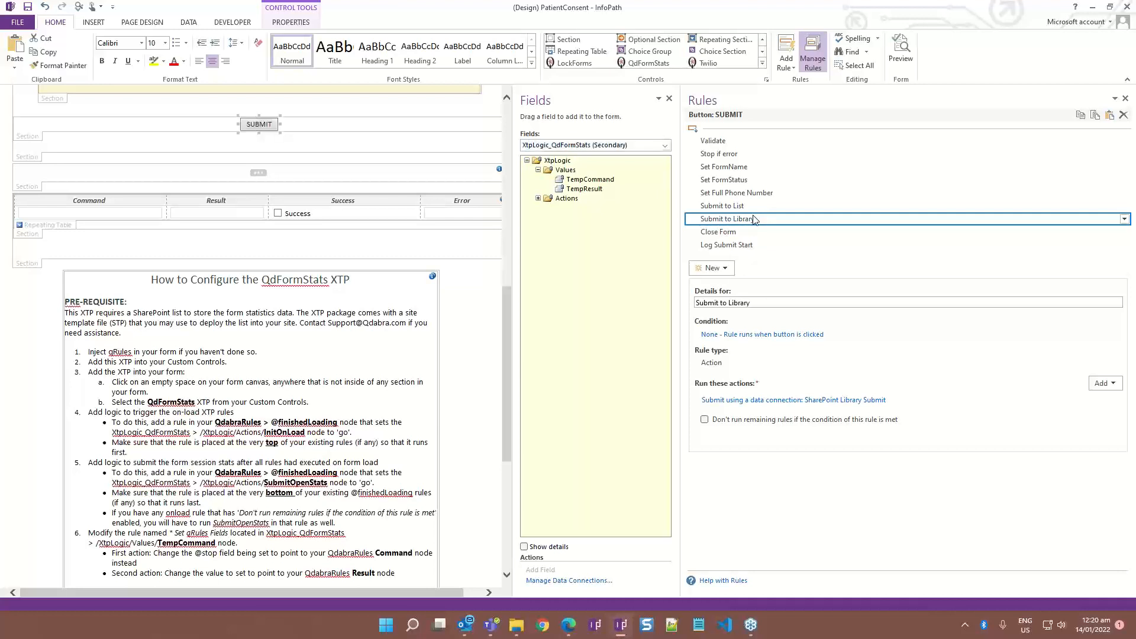
key(Down)
key(Down)
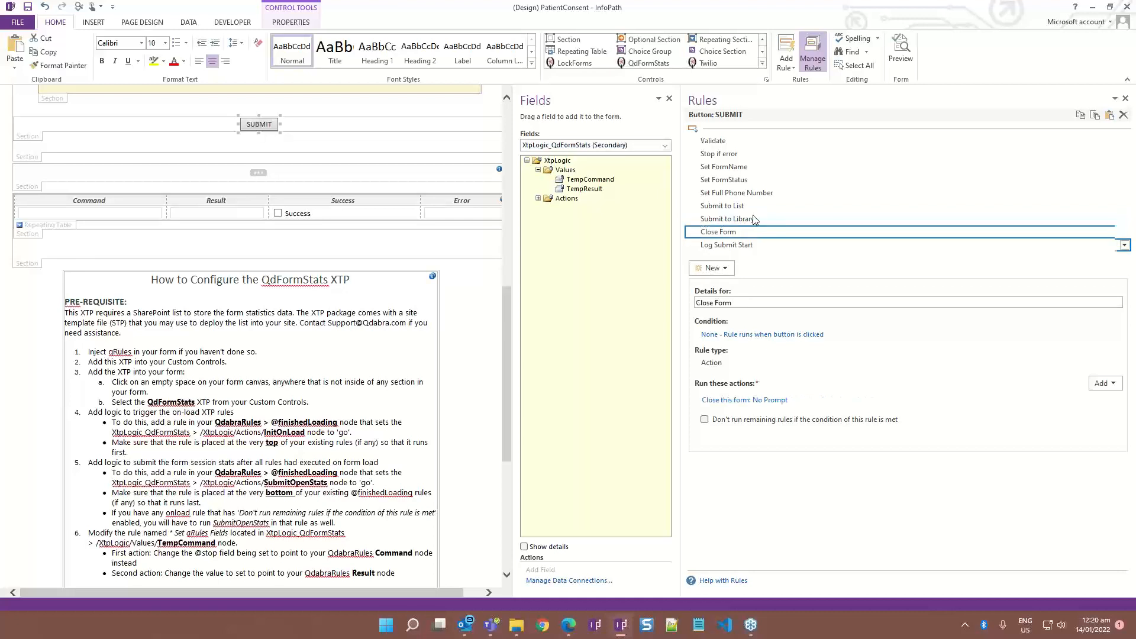
key(ctrl+Up)
key(ctrl+Up)
key(ctrl+Up)
key(ctrl+Up)
key(ctrl+Up)
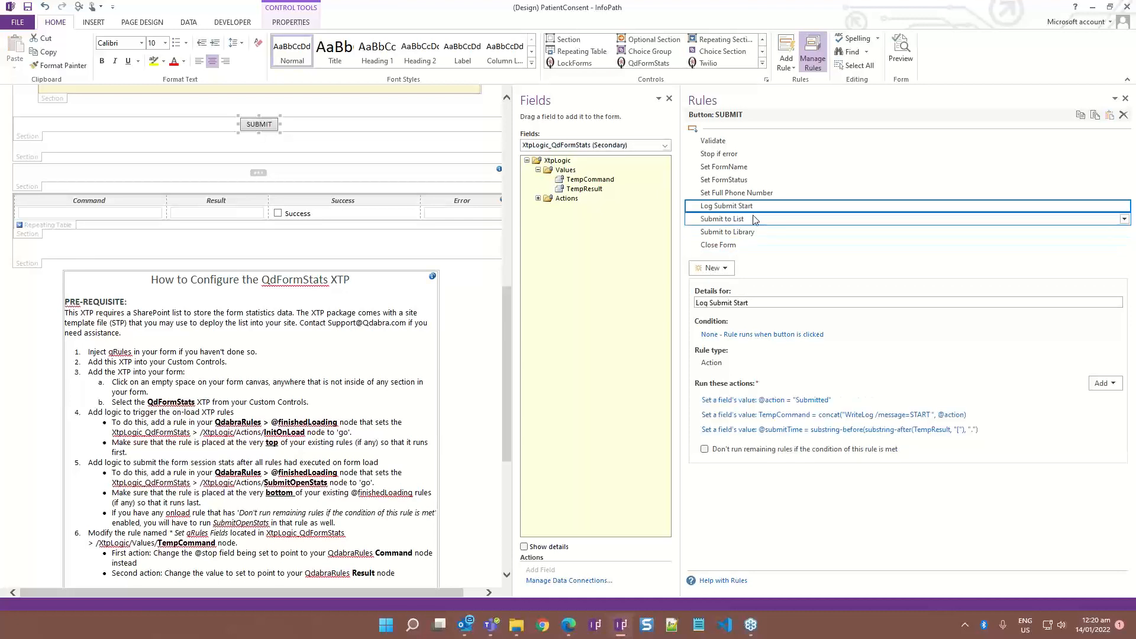
key(ctrl+Up)
key(ctrl+Up)
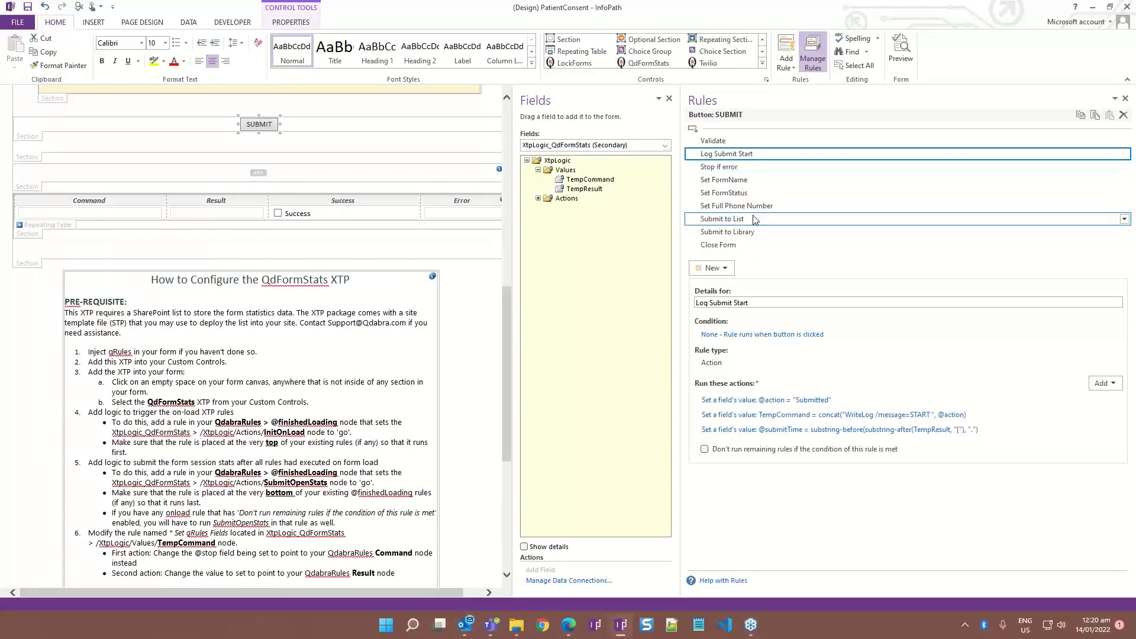
key(ctrl+Up)
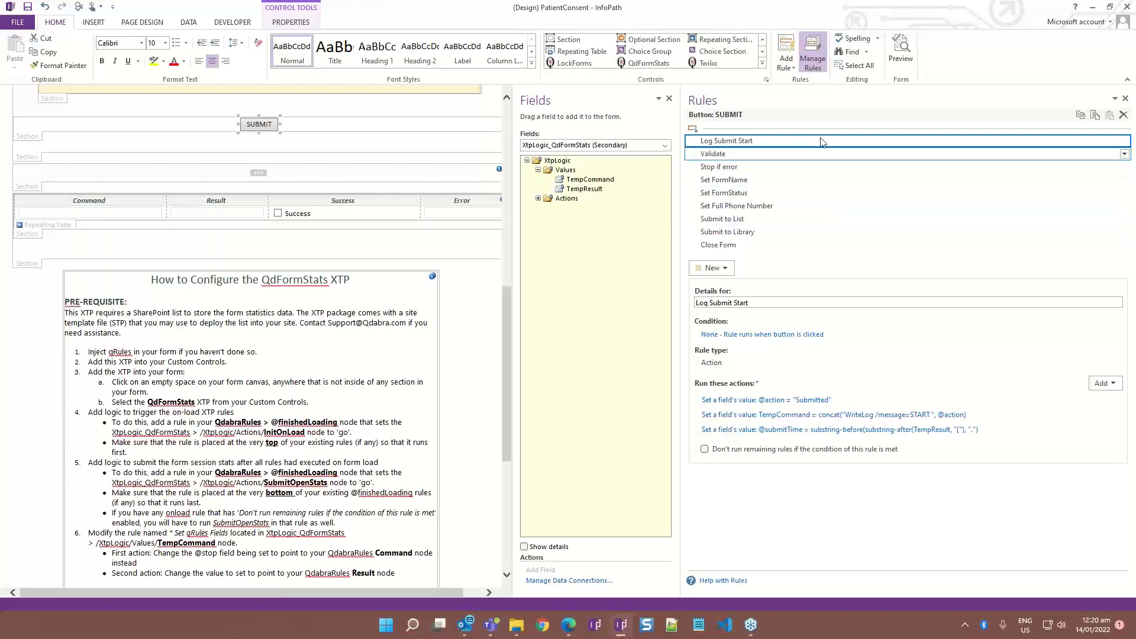
- Copy the Update Form Stats rule from the Submit Form Stats button in the QdFormStats instructions
scroll(362, 407, down, 3)
scroll(362, 406, down, 3)
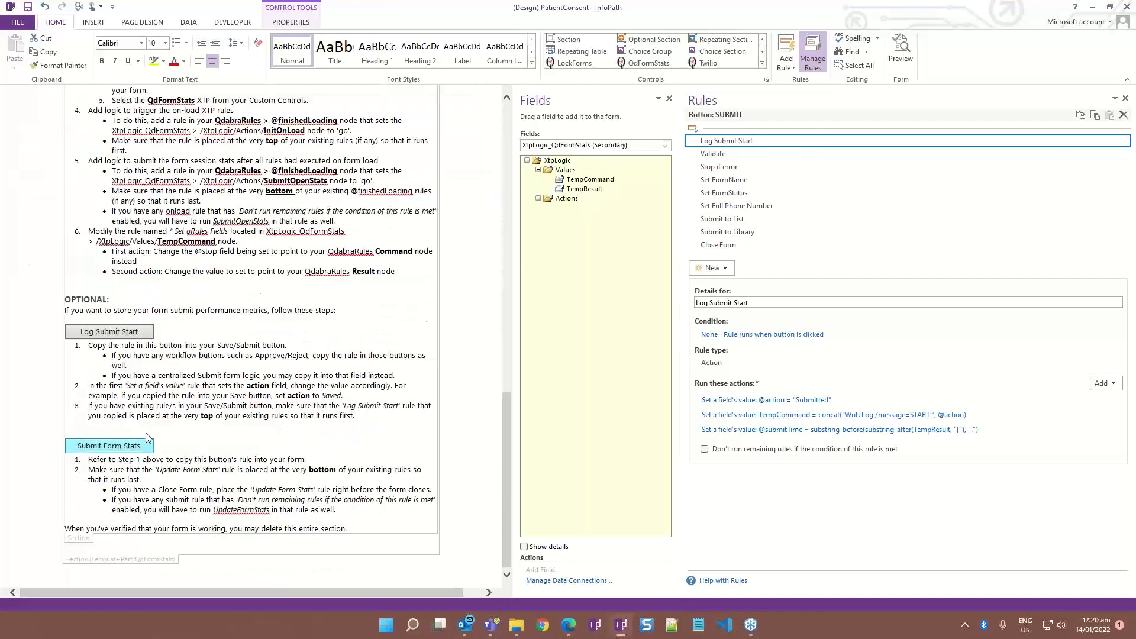
click(109, 446)
click(1081, 115)
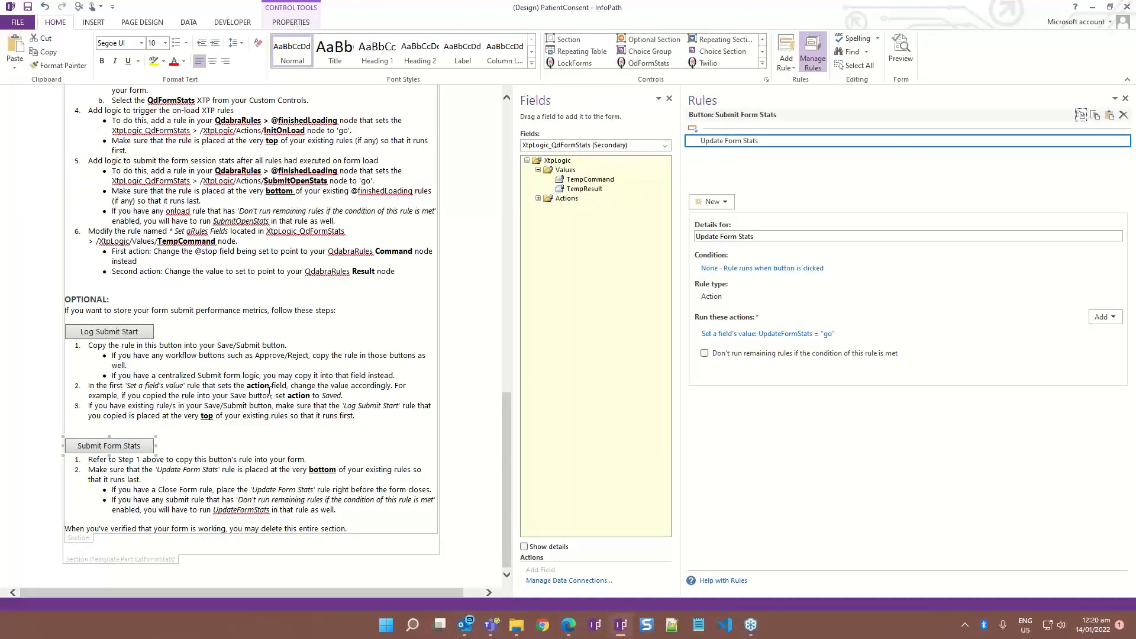
- Paste the Update Form Stats rule into the SUBMIT button's rules and place it directly before Close Form
scroll(270, 391, up, 8)
click(258, 199)
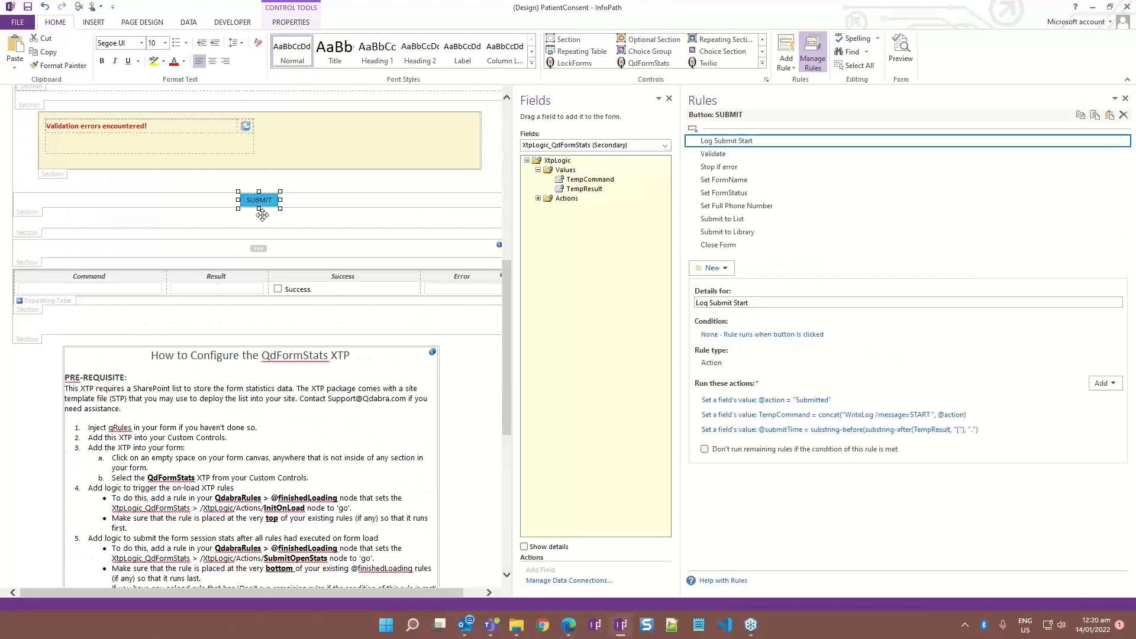
click(1110, 116)
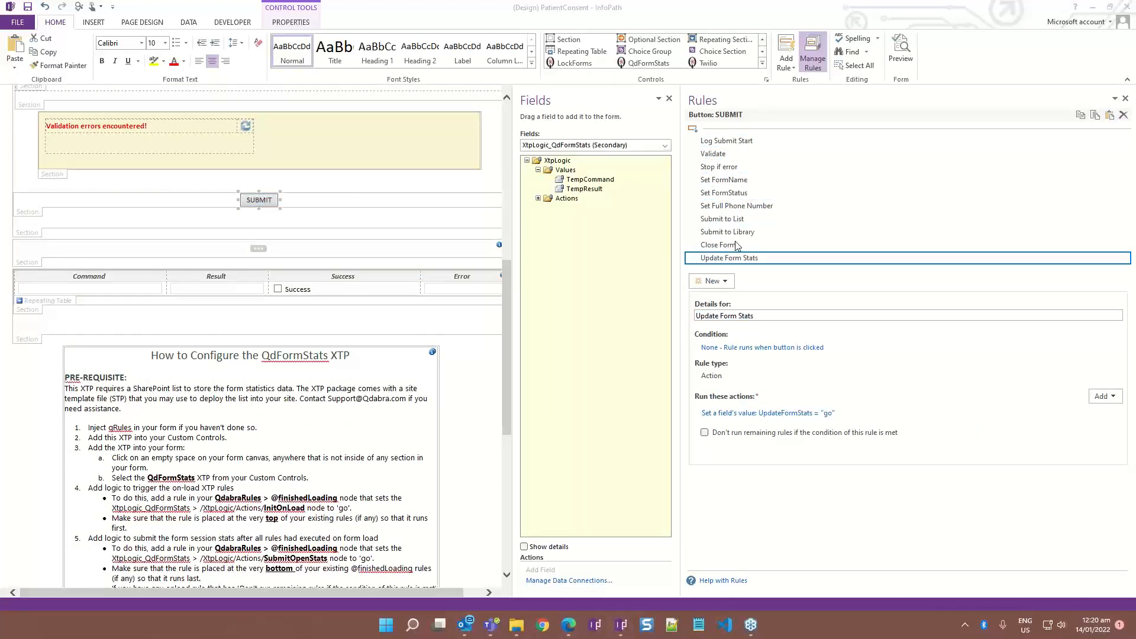
click(1124, 259)
click(1073, 300)
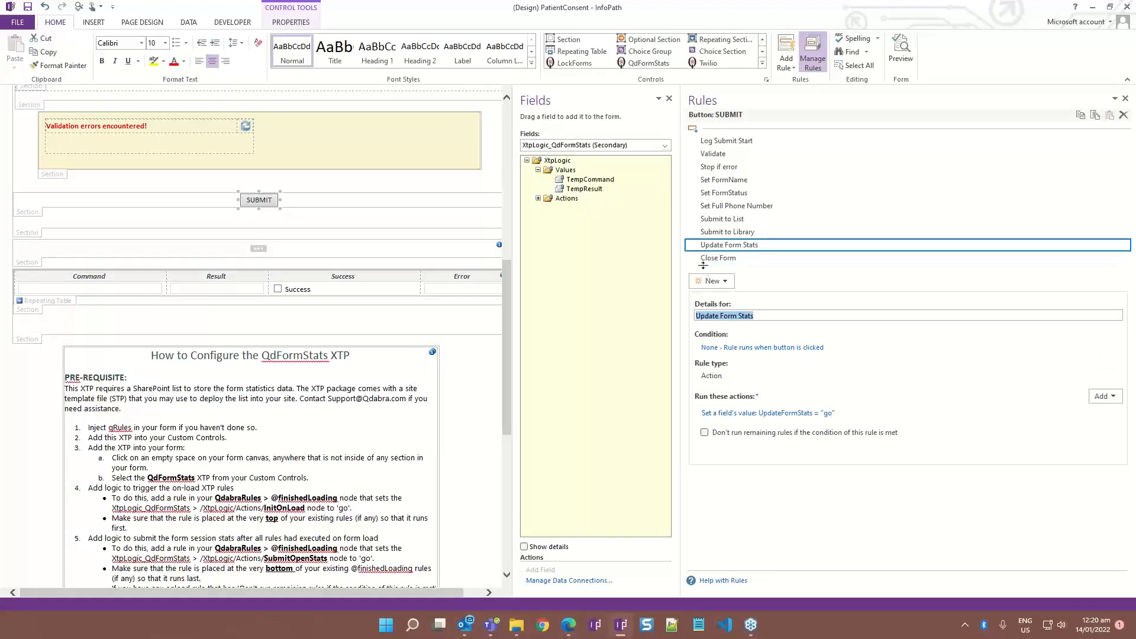
- Save a copy of the form template in the same folder as PatientConsent_Stats.xsn
click(295, 354)
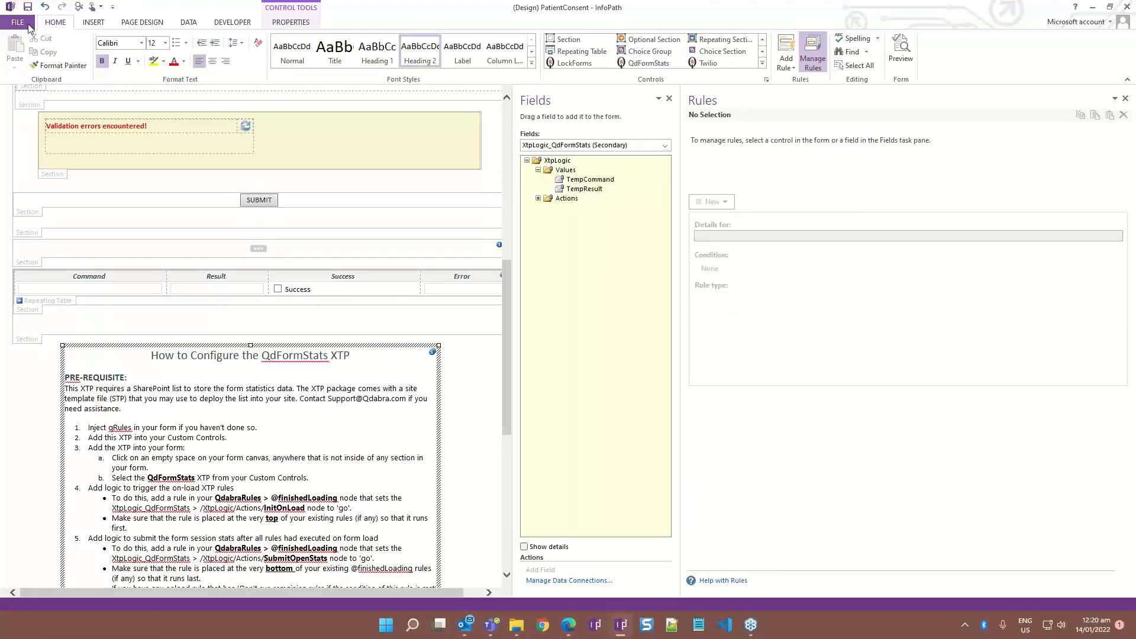
click(28, 25)
click(59, 169)
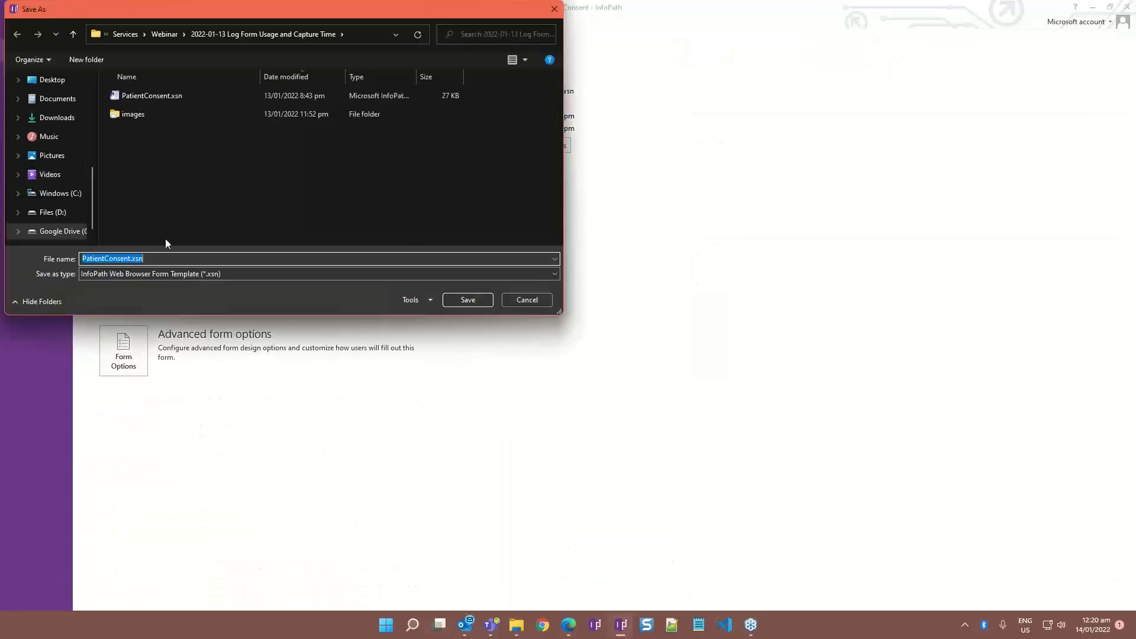
click(132, 259)
text(_Stats)
key(Return)
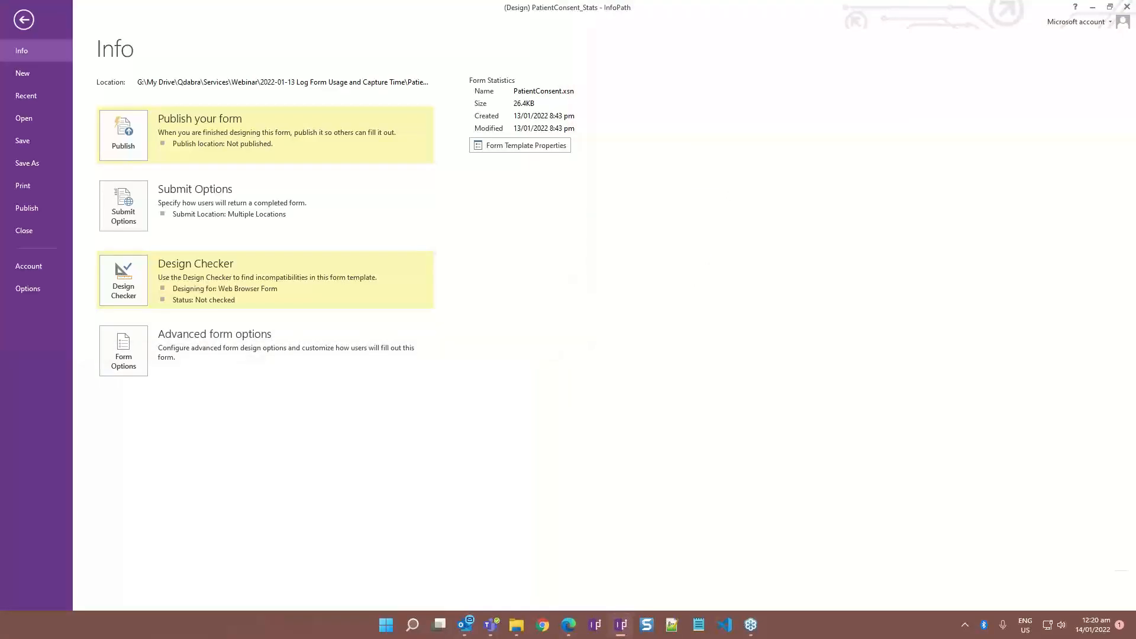
- Switch to FormsViewer in the browser, start a new template upload, and attach PatientConsent_Stats.xsn from the 2022-01-13 Log Form Usage and Capture Time folder
click(568, 625)
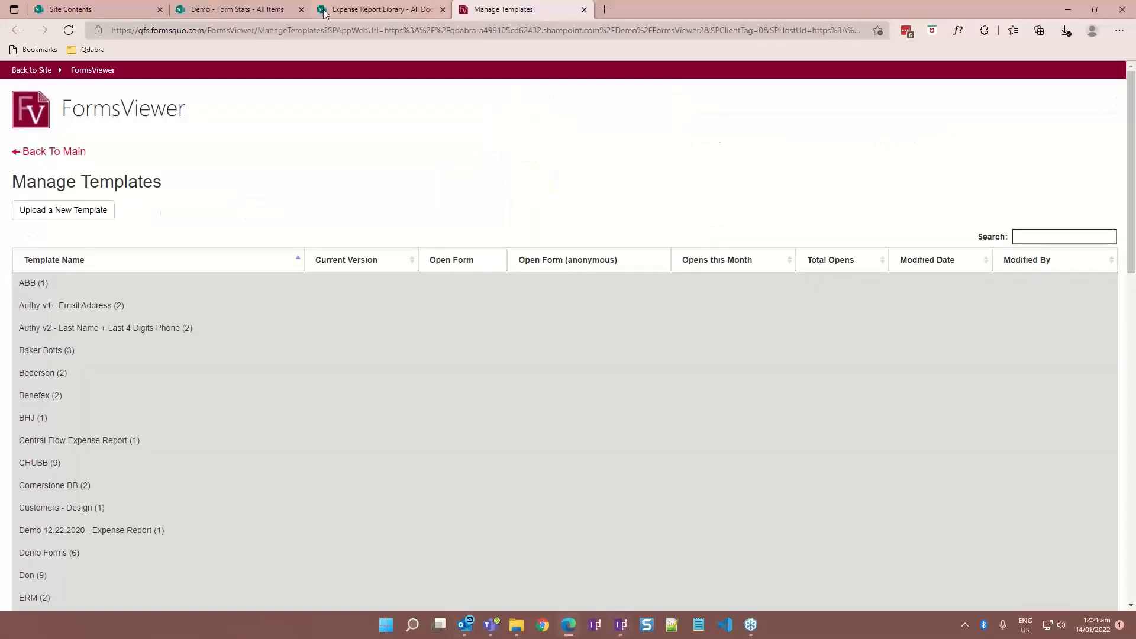
click(54, 214)
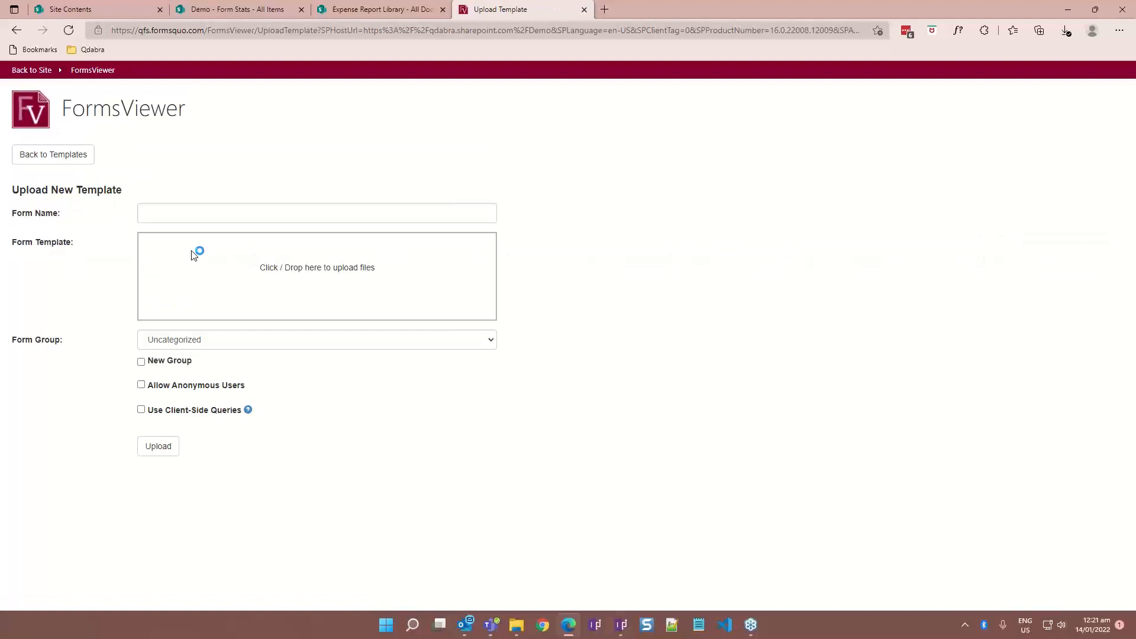
click(243, 260)
scroll(87, 142, up, 1)
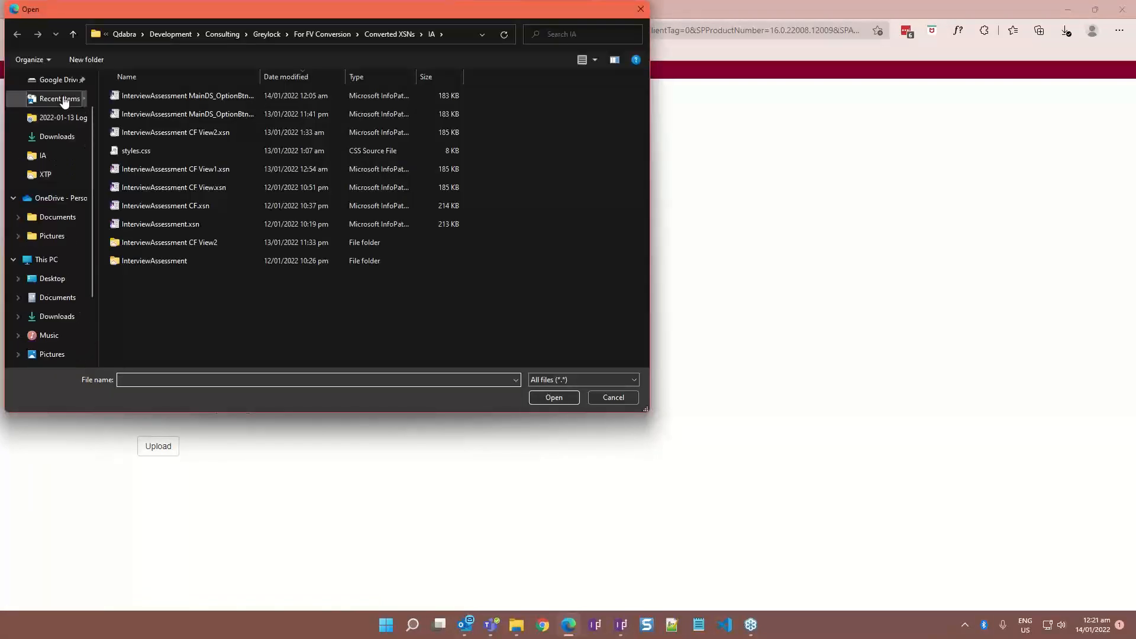
click(51, 104)
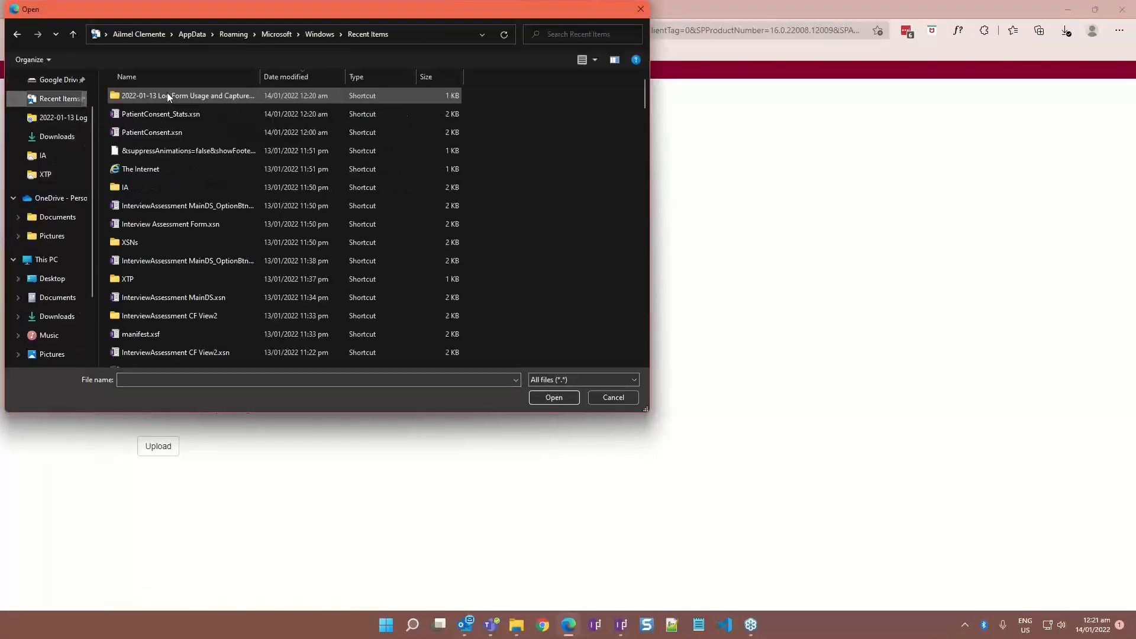
double_click(193, 94)
click(165, 95)
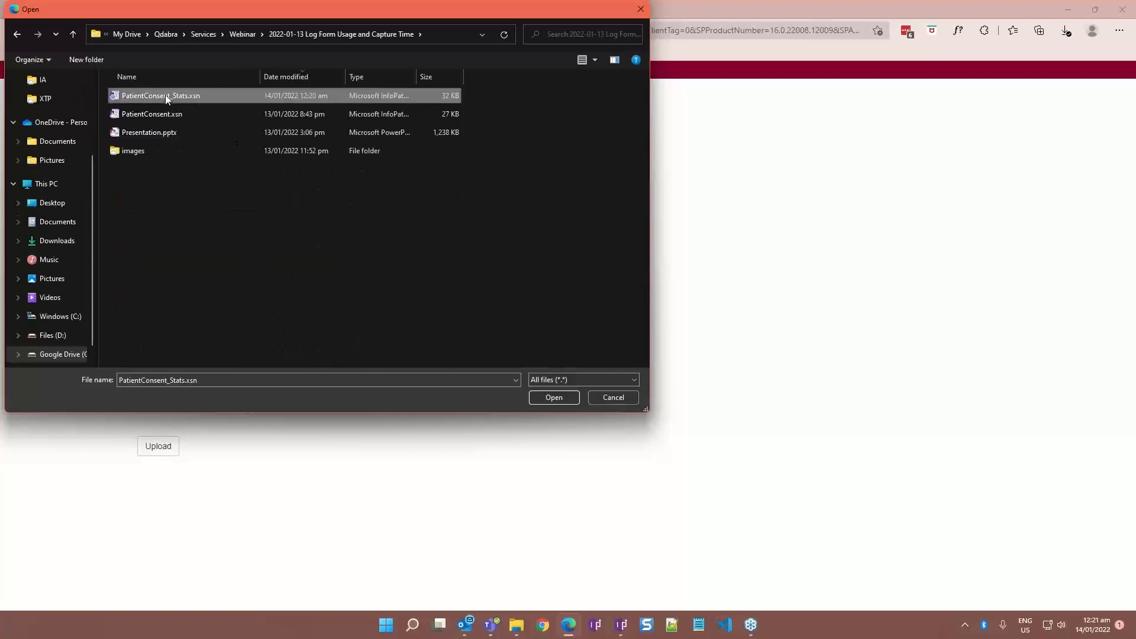
double_click(165, 95)
- Assign the new PatientConsent_Stats template to the QdAuthentication form group
click(185, 374)
key(q)
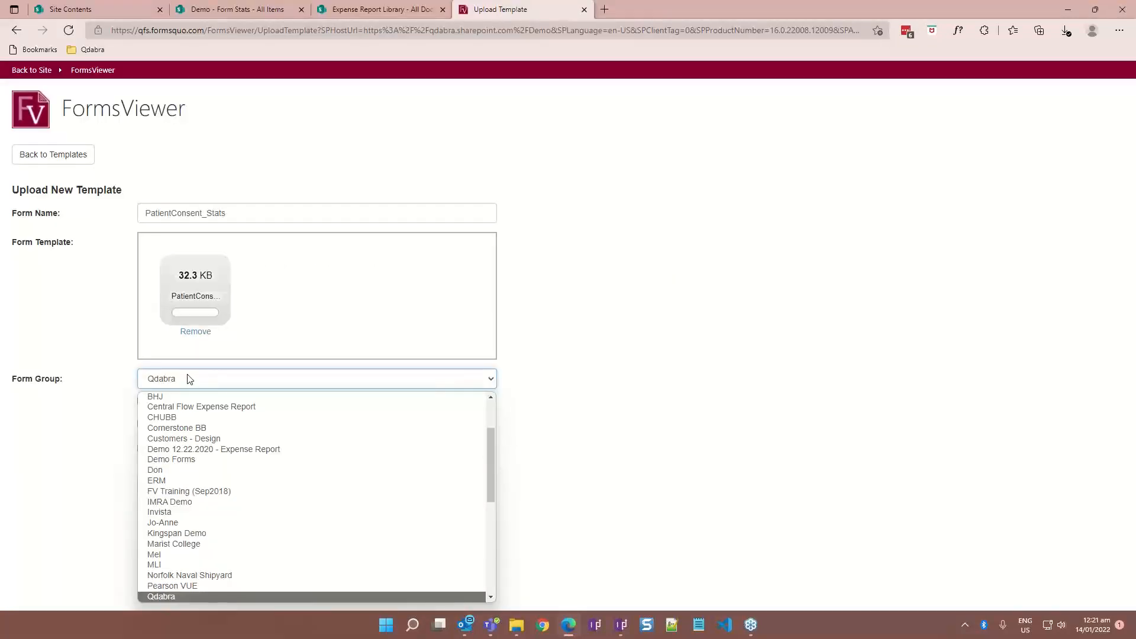
scroll(208, 499, down, 3)
click(171, 573)
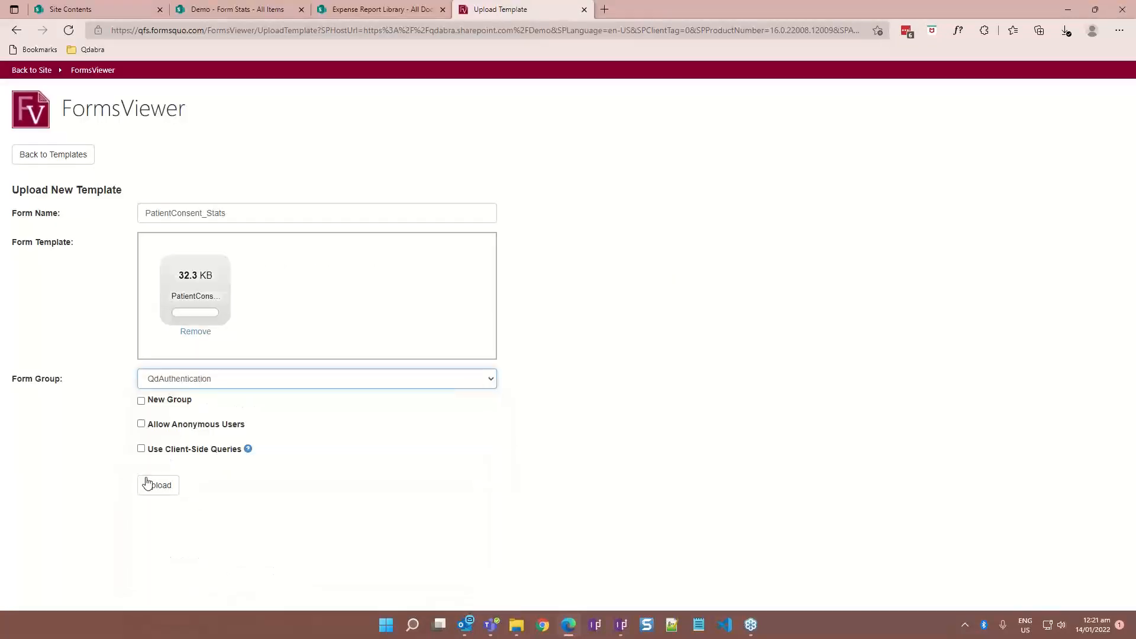
- Upload the PatientConsent_Stats template with anonymous users allowed, and open the form anonymously with its command log shown
click(141, 423)
click(158, 486)
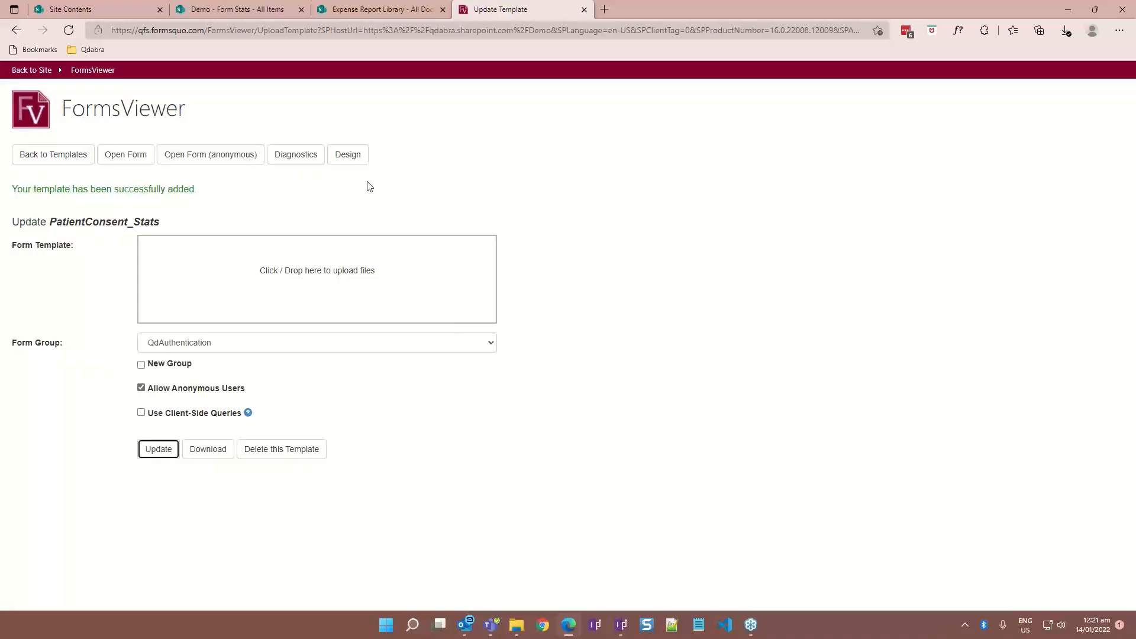
click(193, 157)
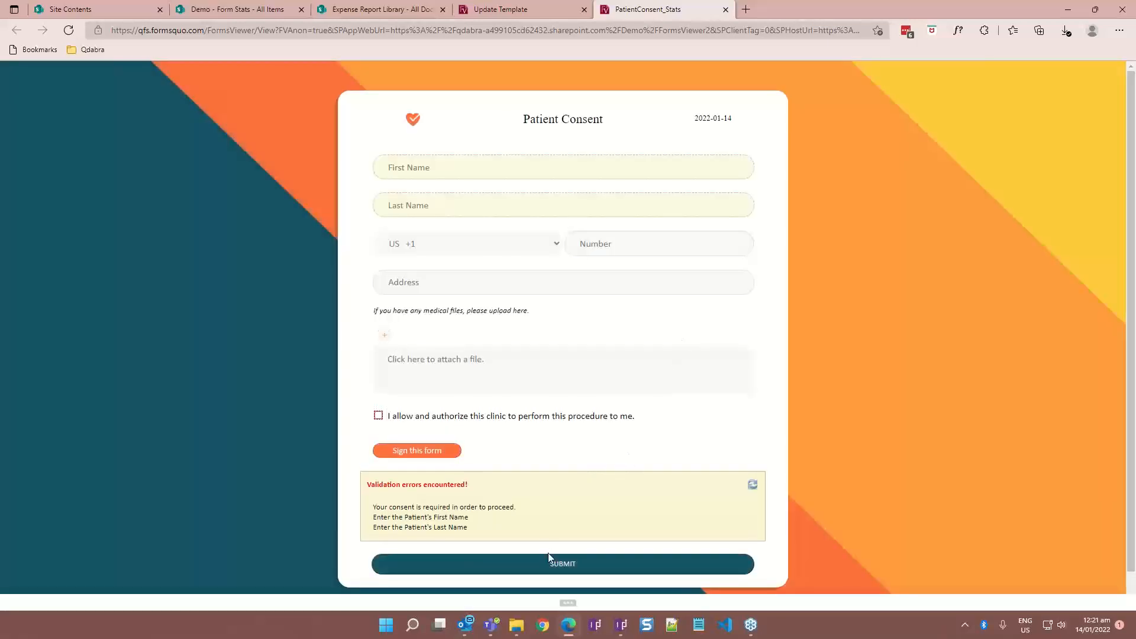
click(570, 604)
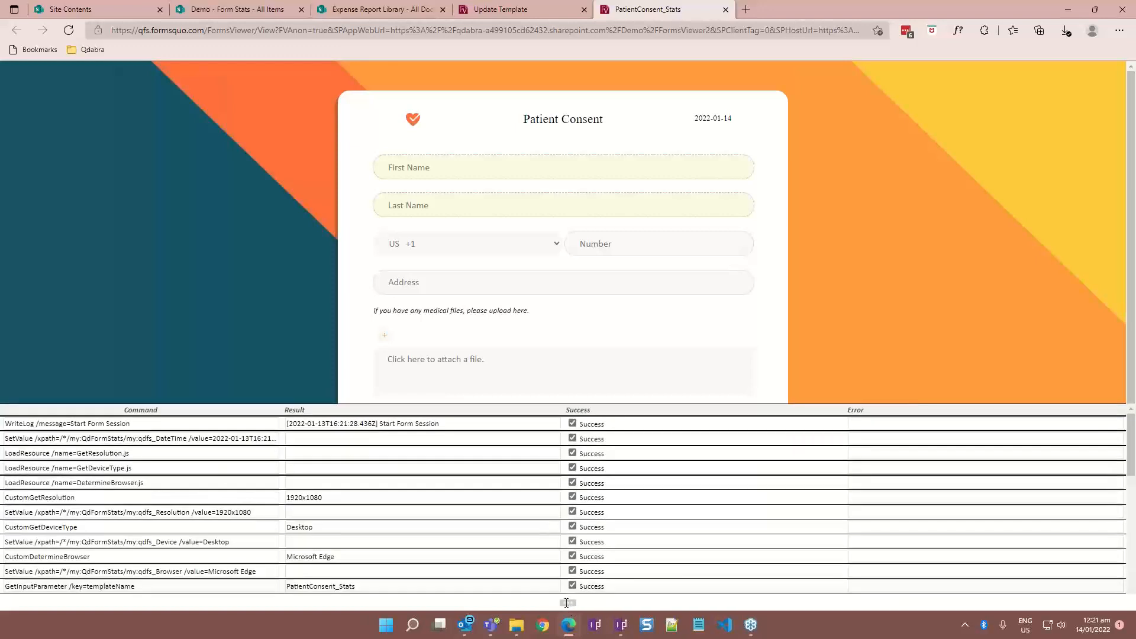
- Refresh the Form Stats list in SharePoint and examine the entries grouped under PatientConsent_Stats and Qdabra Expense Report
click(263, 19)
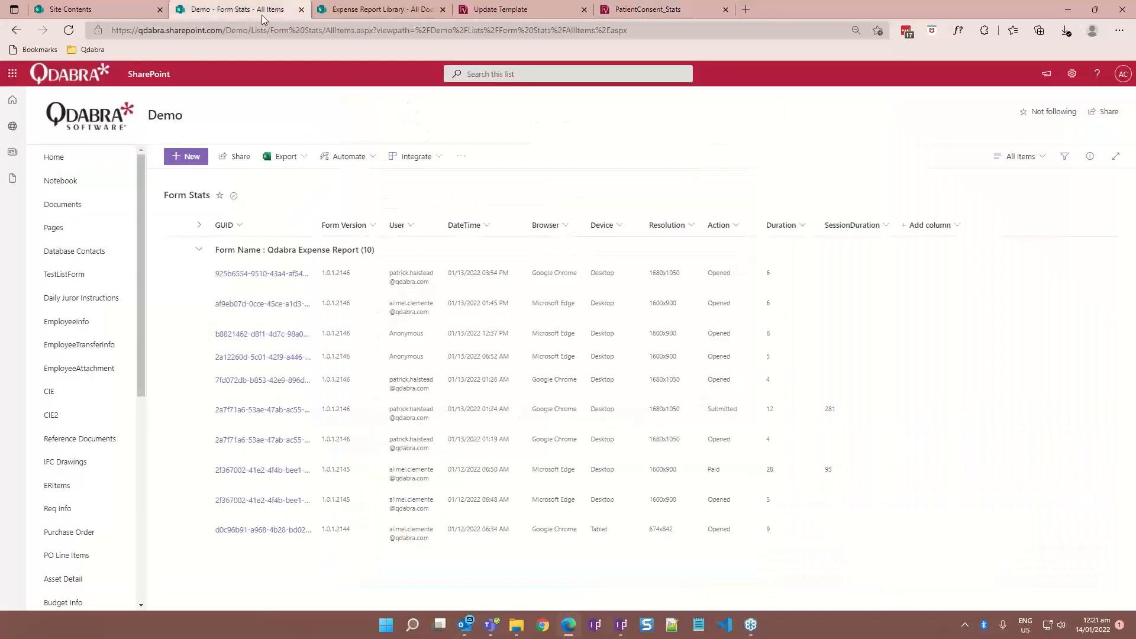
click(201, 252)
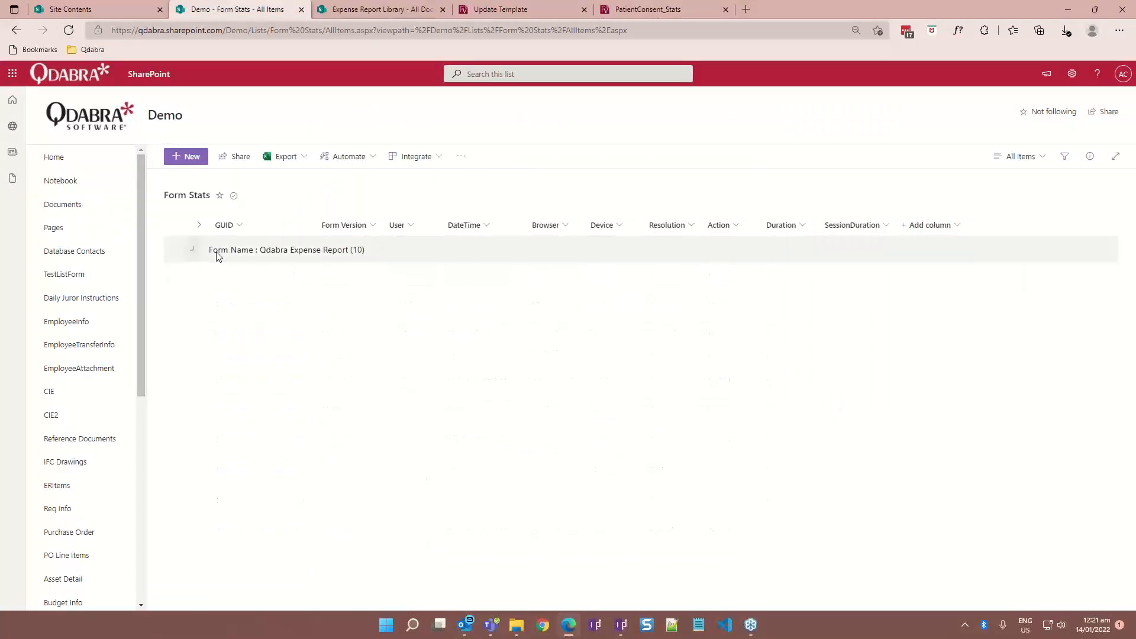
click(68, 30)
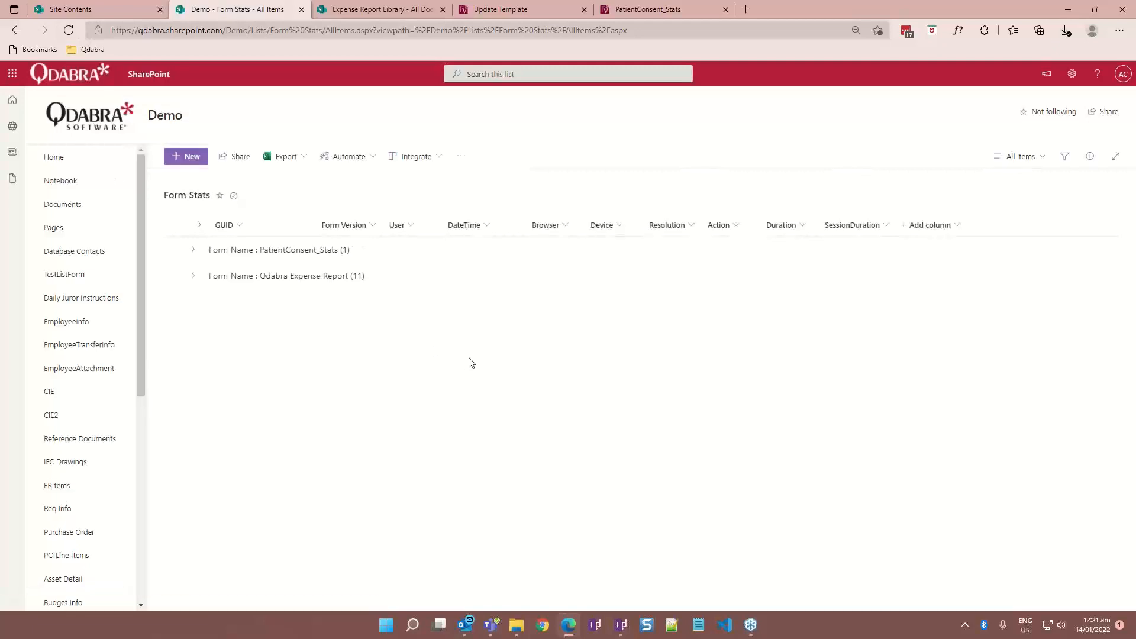
click(194, 251)
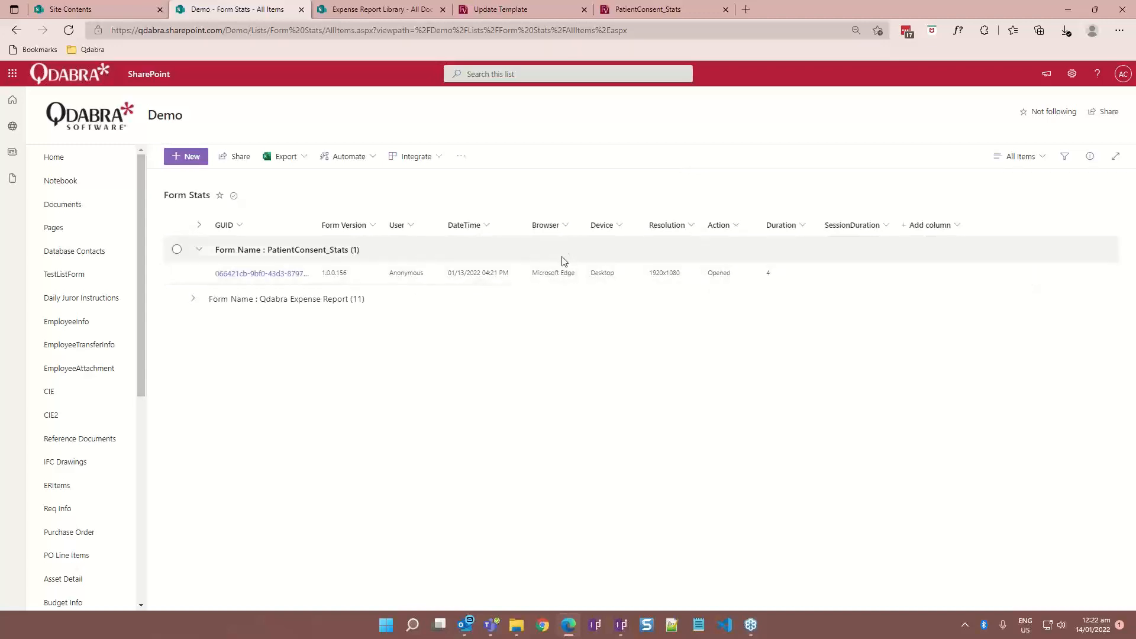
click(193, 299)
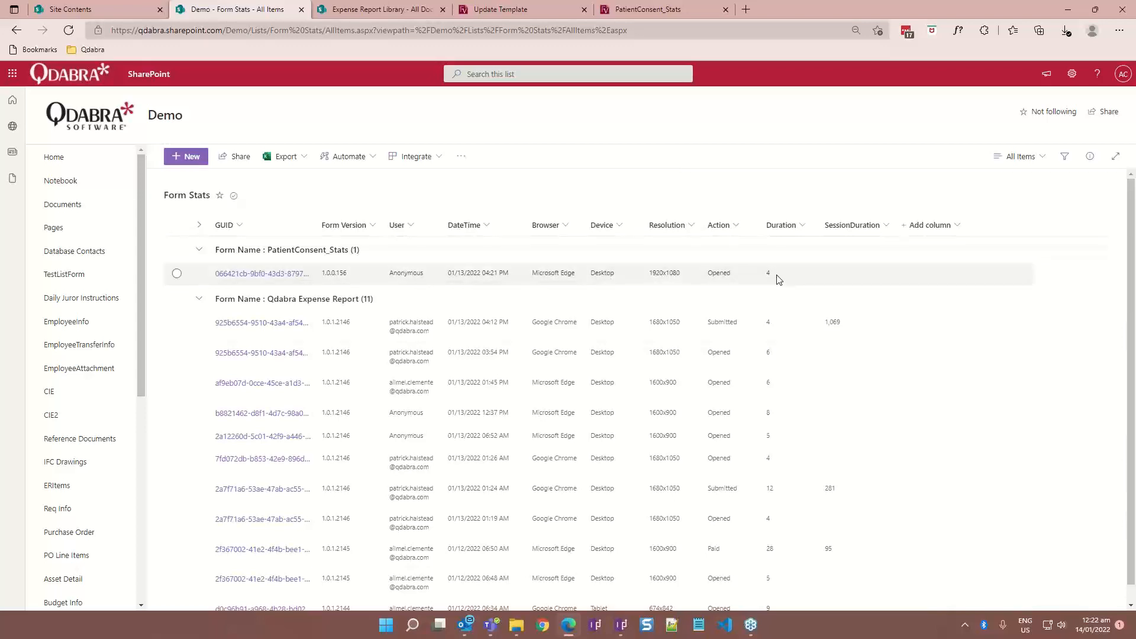
- Return to the PatientConsent_Stats form and open the browser's developer tools docked to the right
click(675, 10)
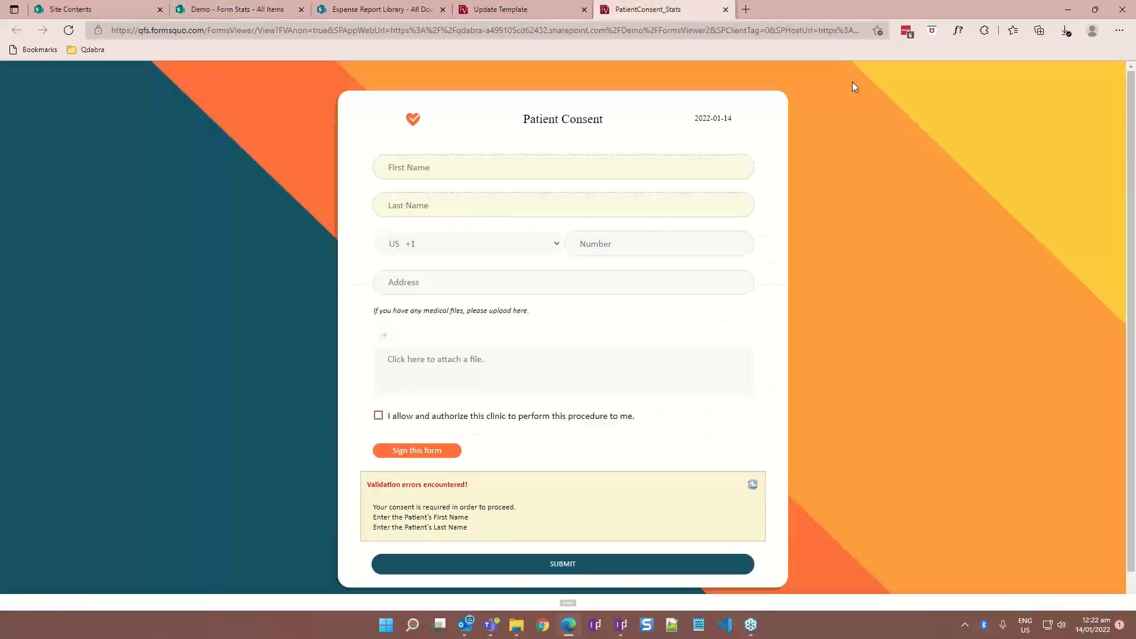
right_click(853, 101)
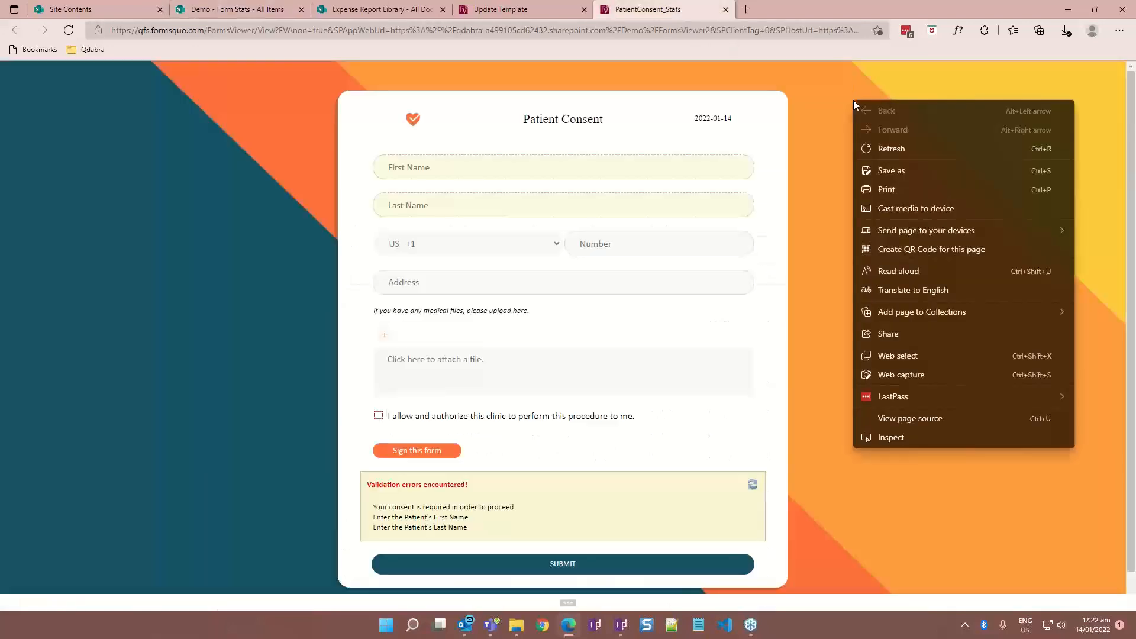
click(880, 438)
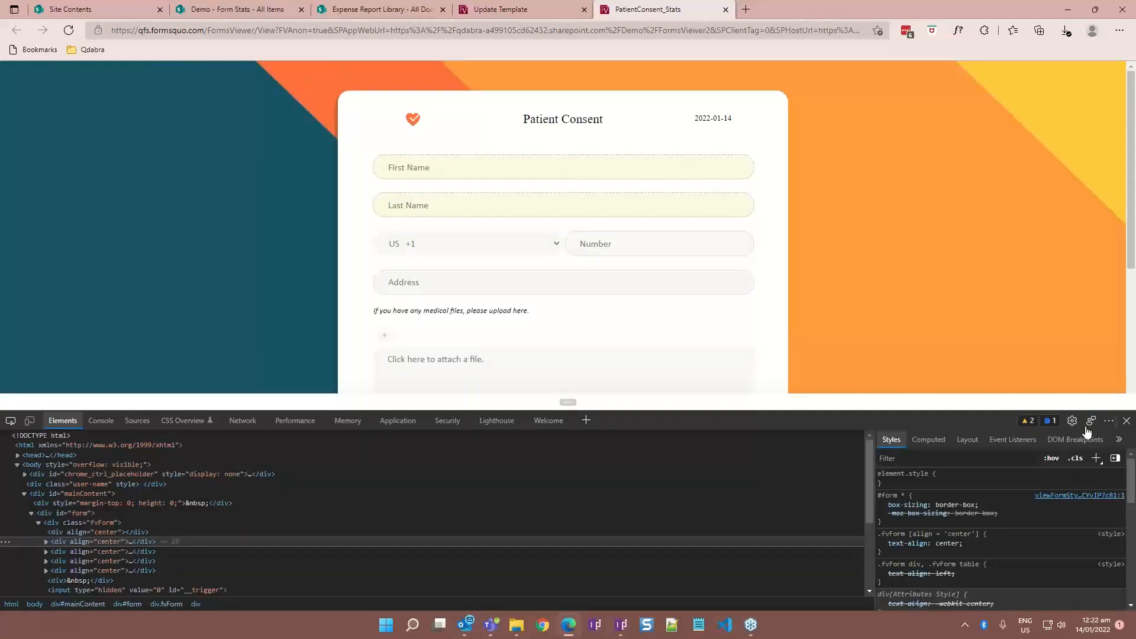
click(1109, 420)
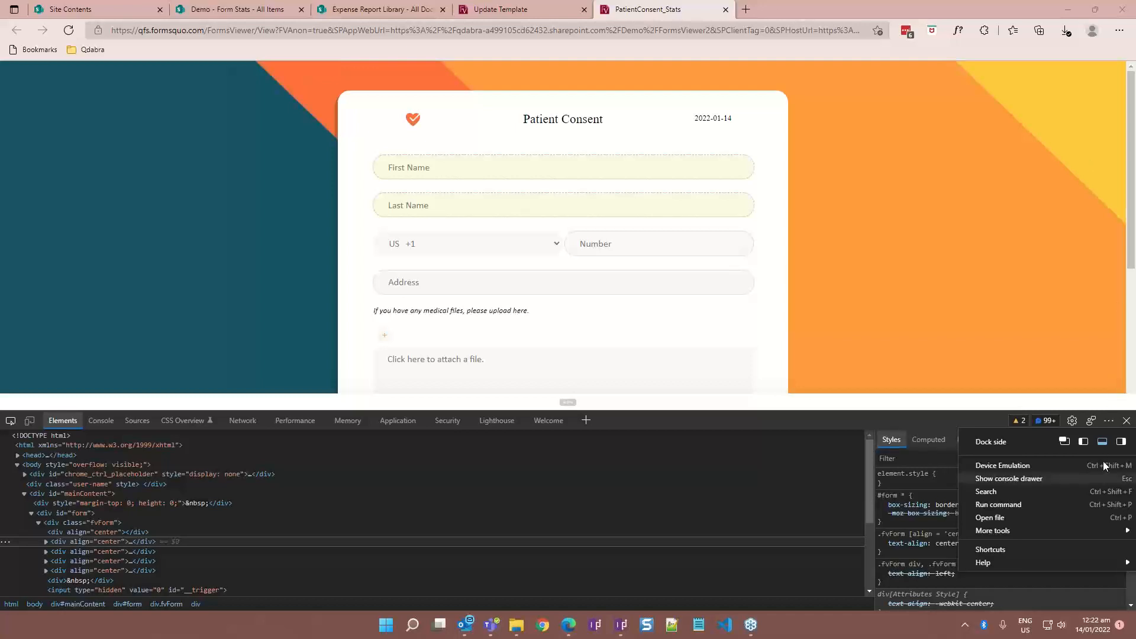
click(1123, 444)
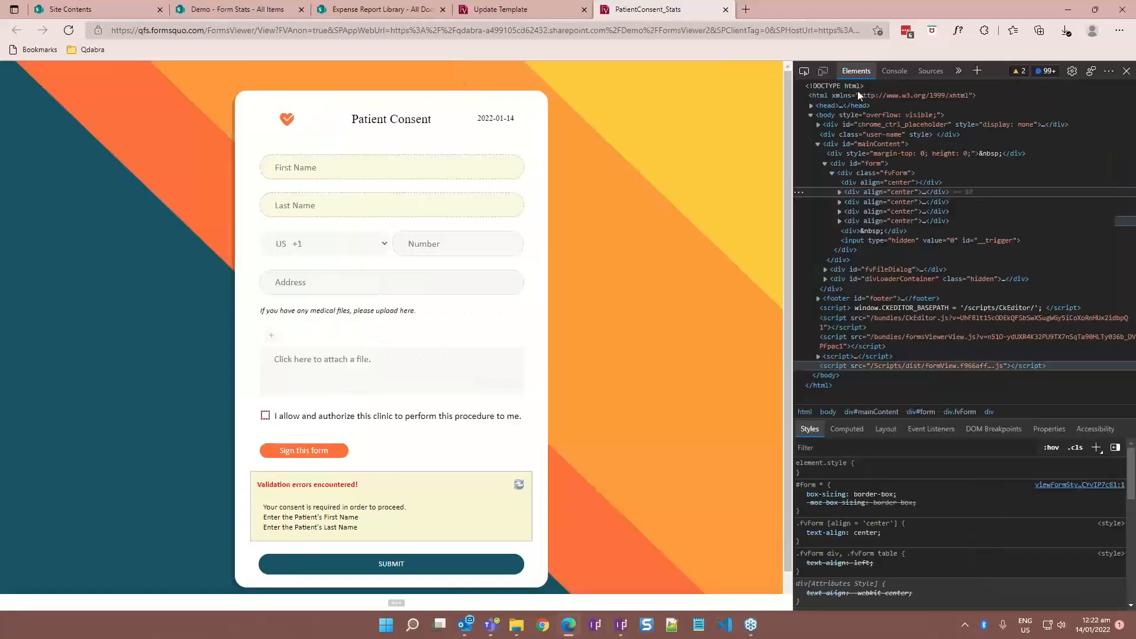
- Emulate an iPad Air at 100% zoom and reload the form, resuming the script paused in the debugger
click(817, 73)
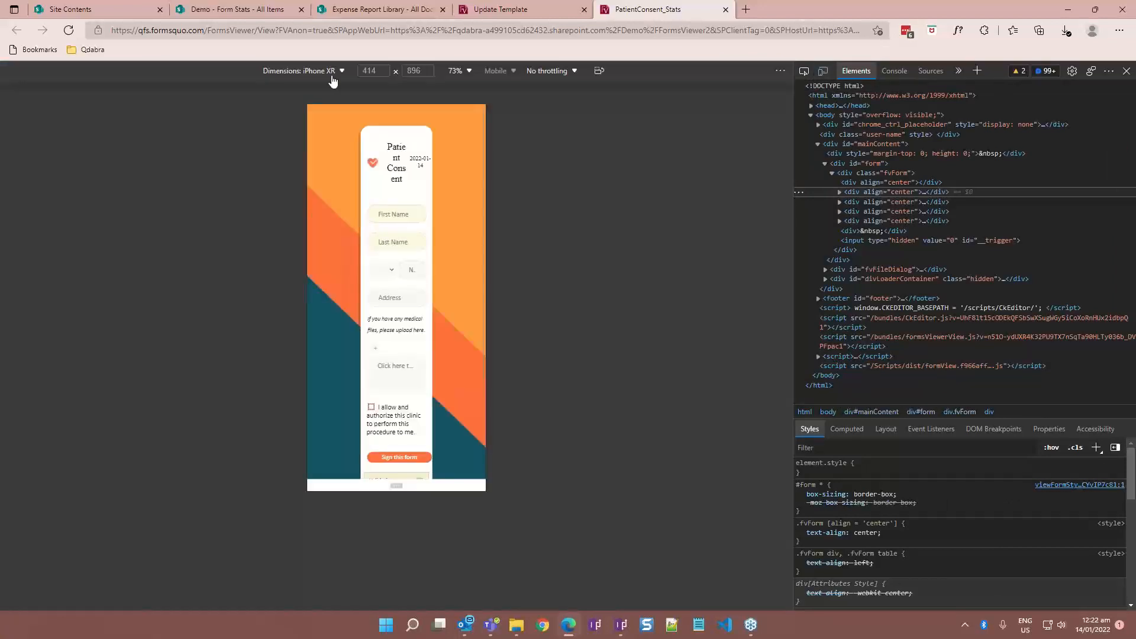
click(326, 71)
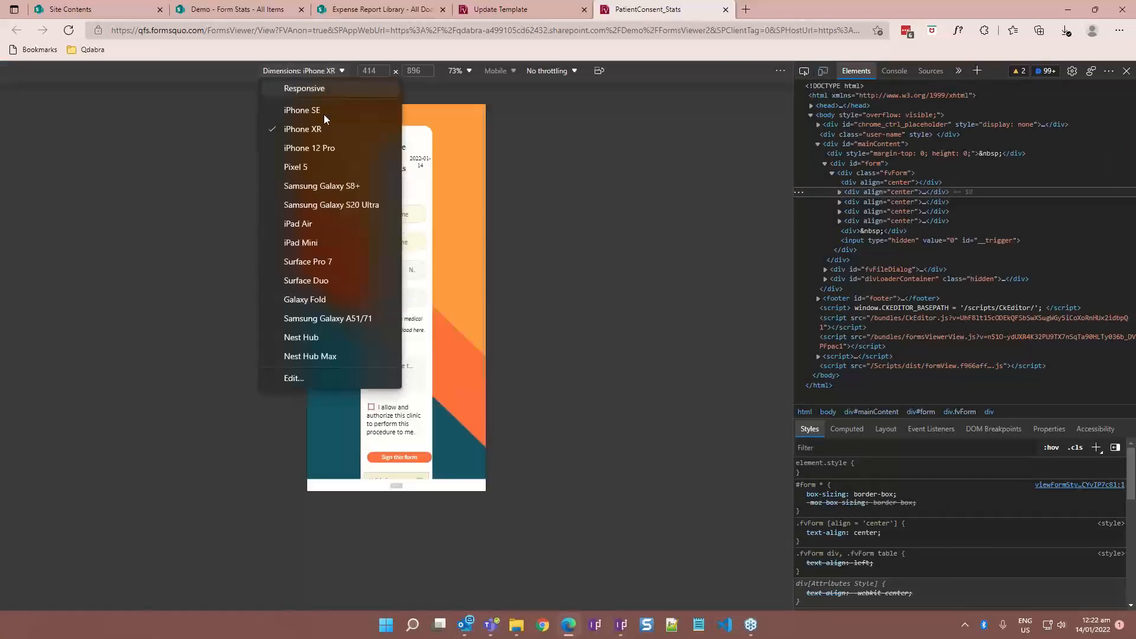
click(318, 225)
click(458, 70)
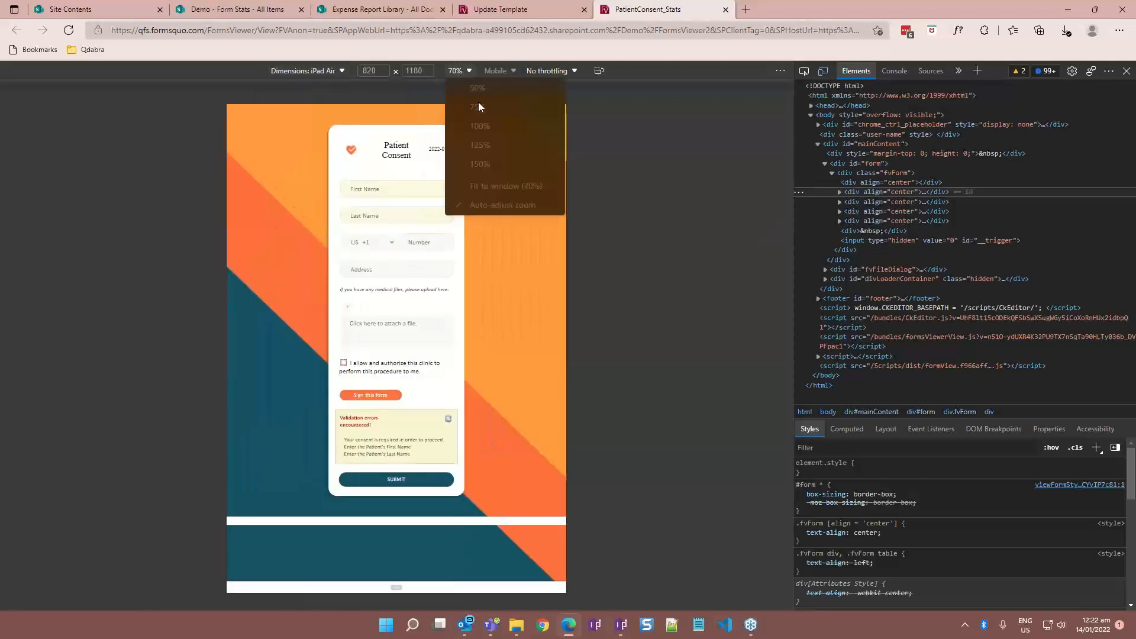
click(494, 132)
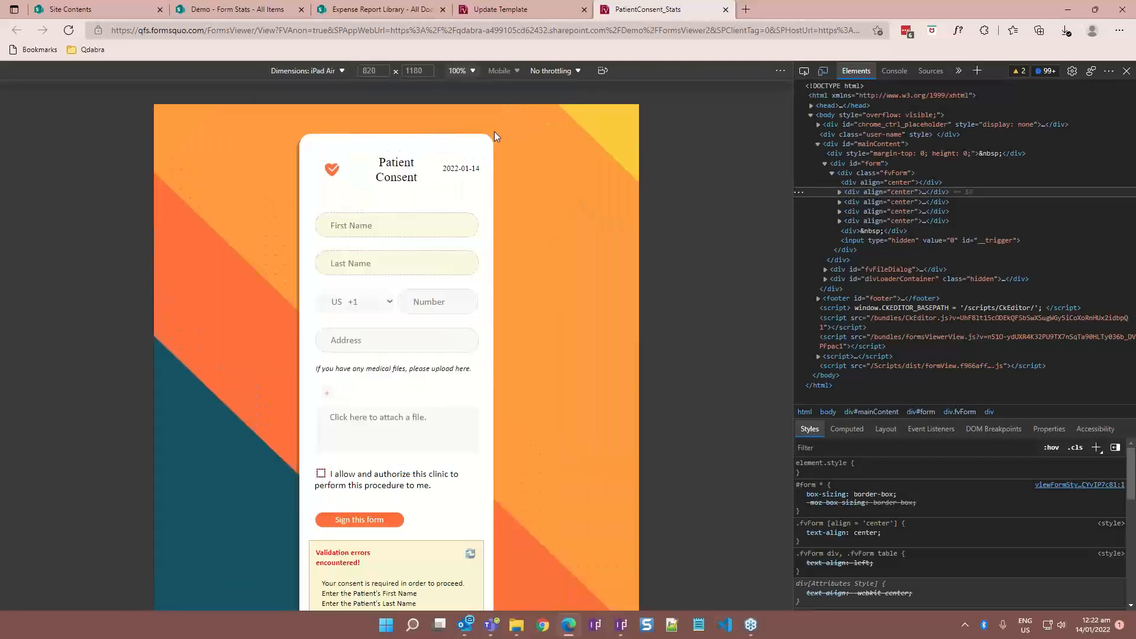
click(69, 30)
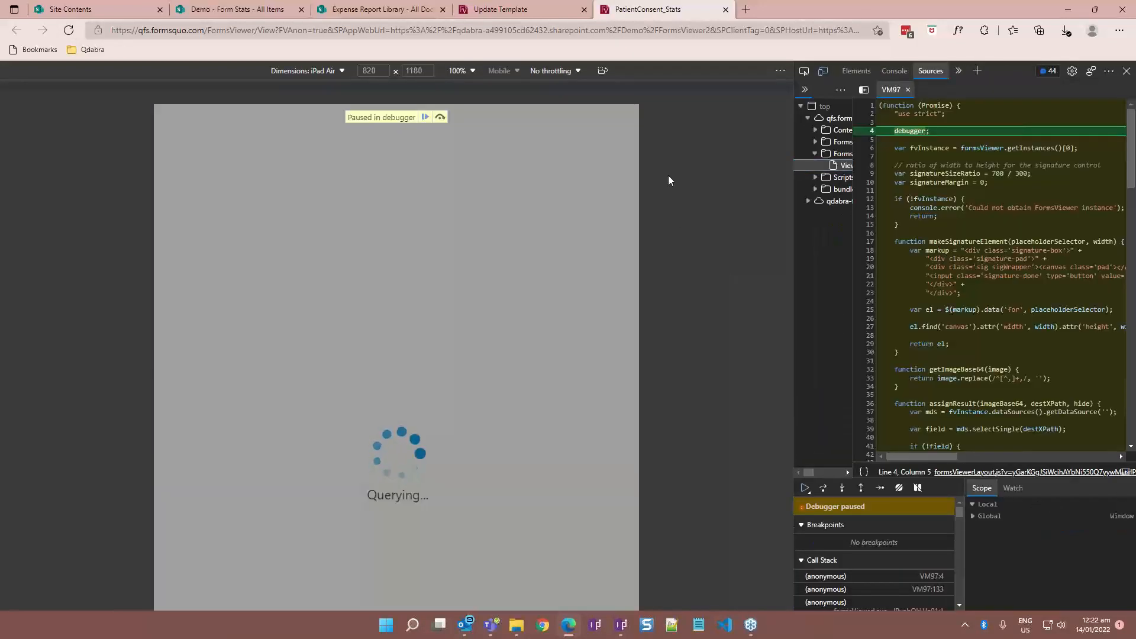
key(F8)
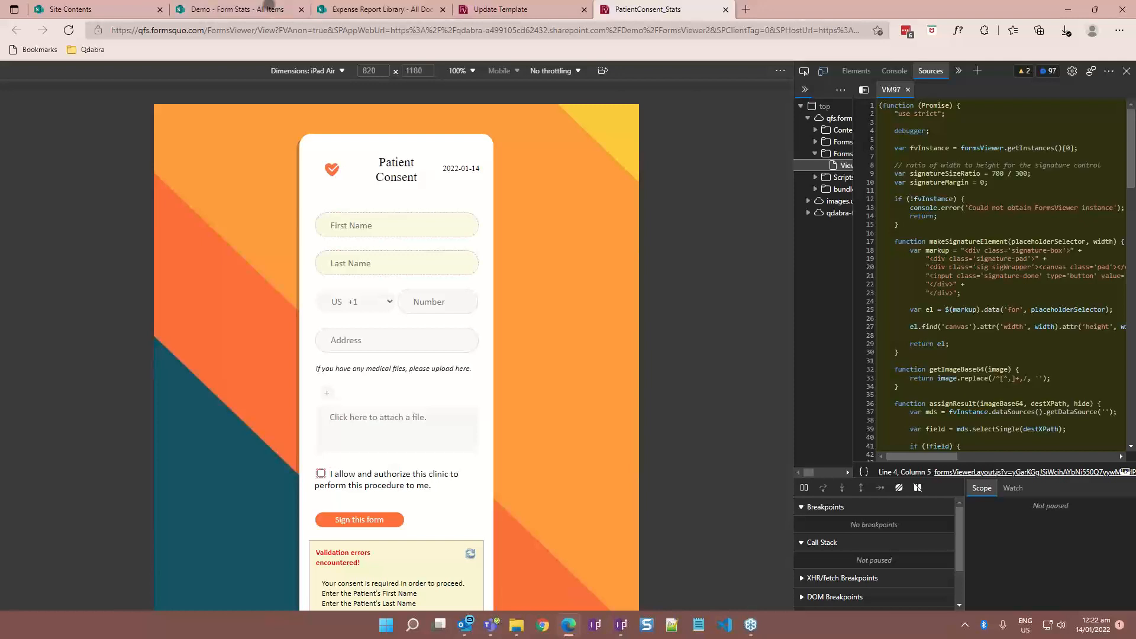
- Refresh the Form Stats list and expand the PatientConsent_Stats group to check the entry from the emulated tablet session
click(270, 7)
click(68, 30)
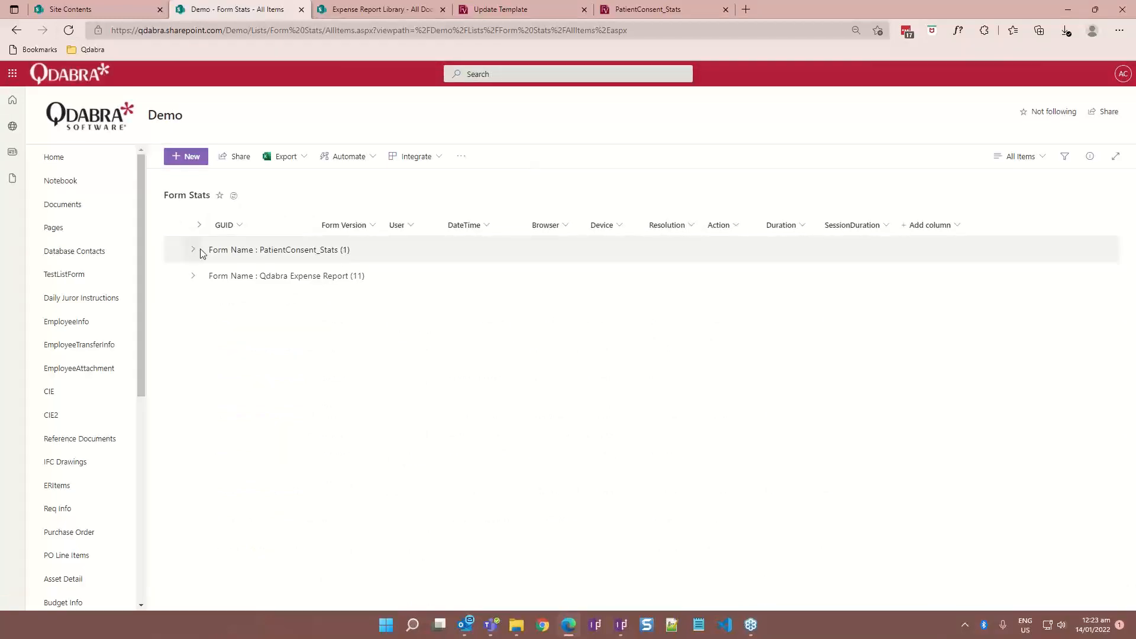
click(200, 251)
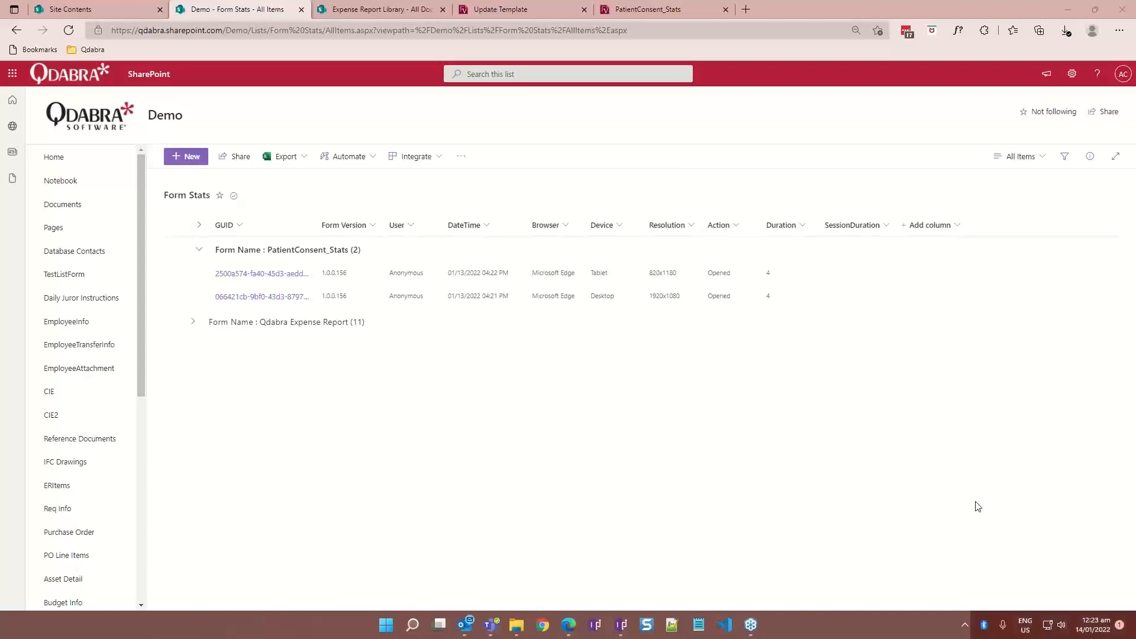
- Close the developer tools on the PatientConsent_Stats form and examine the resolution, device and browser commands in its command log
click(648, 9)
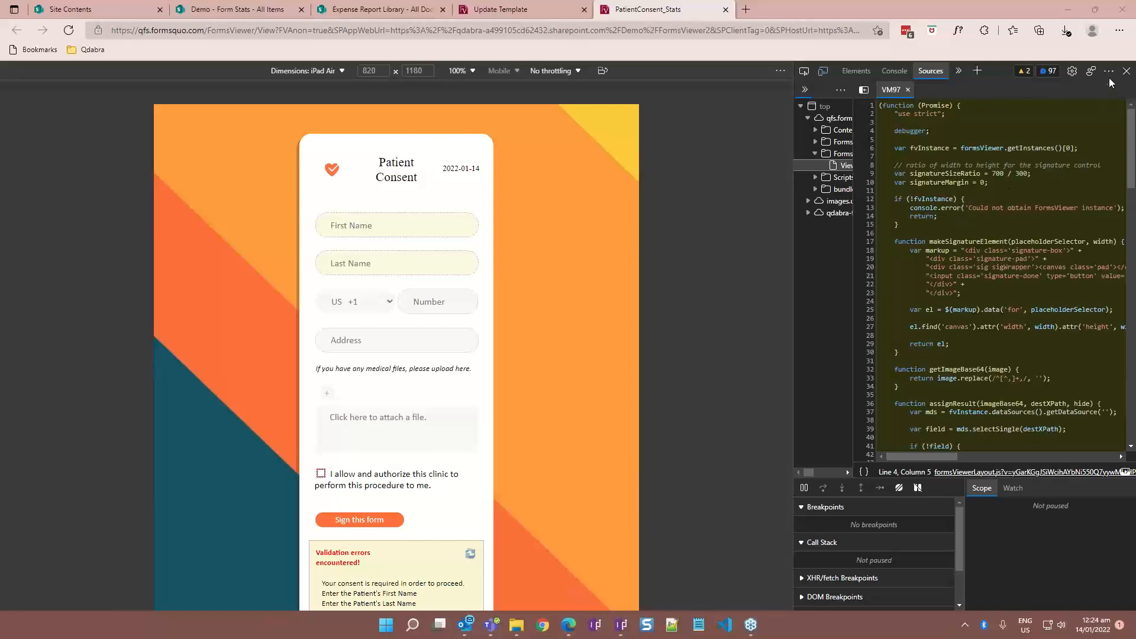
click(1126, 71)
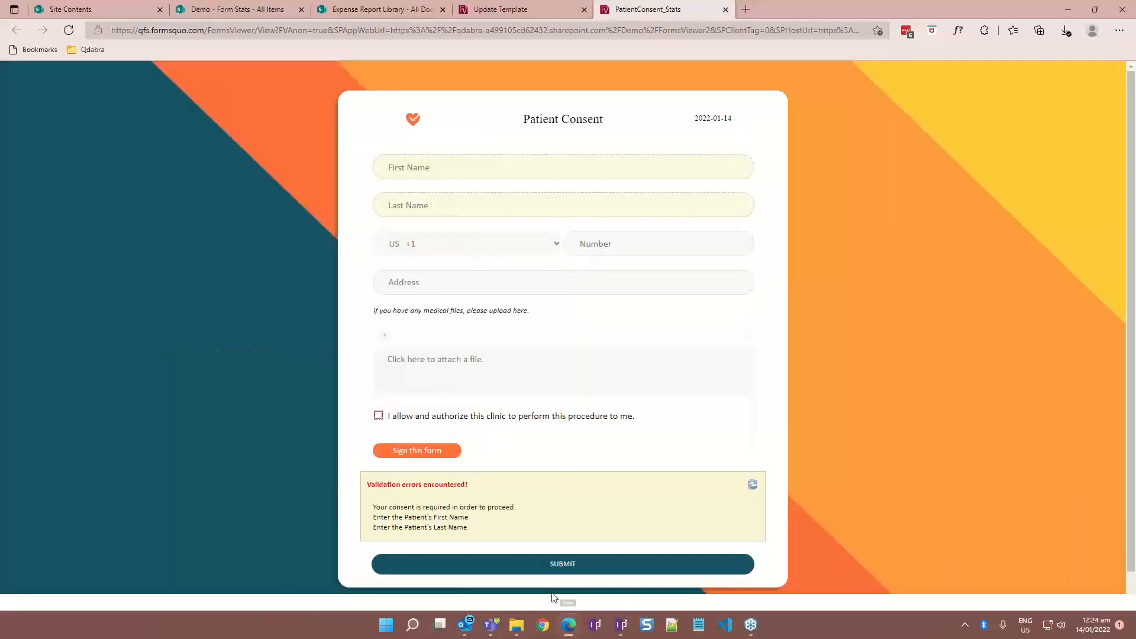
click(568, 603)
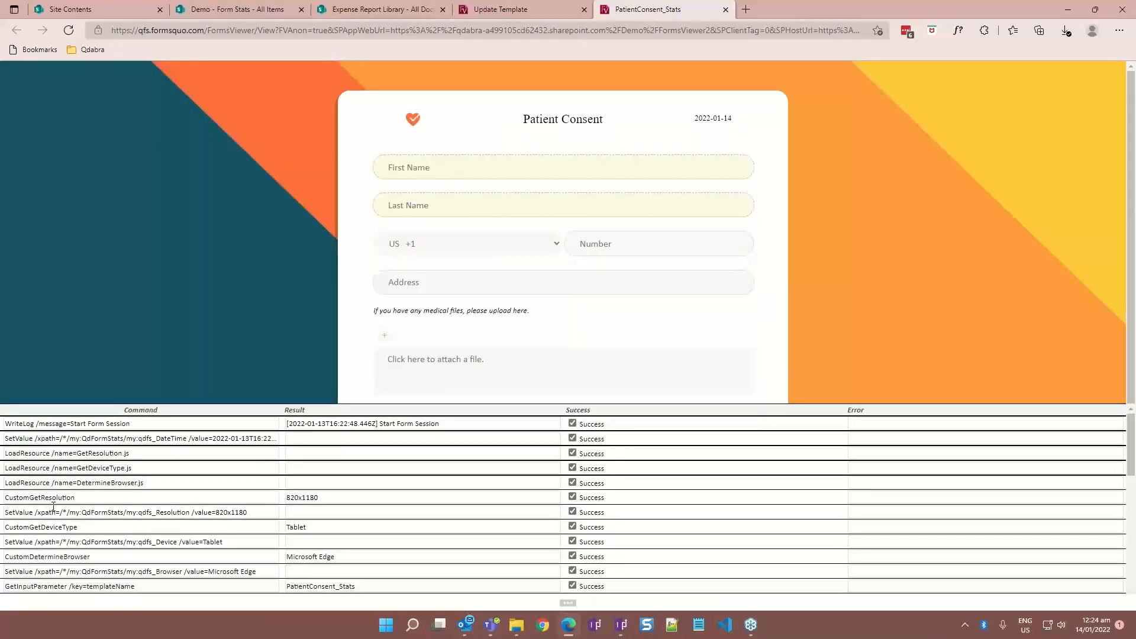
scroll(55, 509, down, 1)
scroll(55, 510, down, 4)
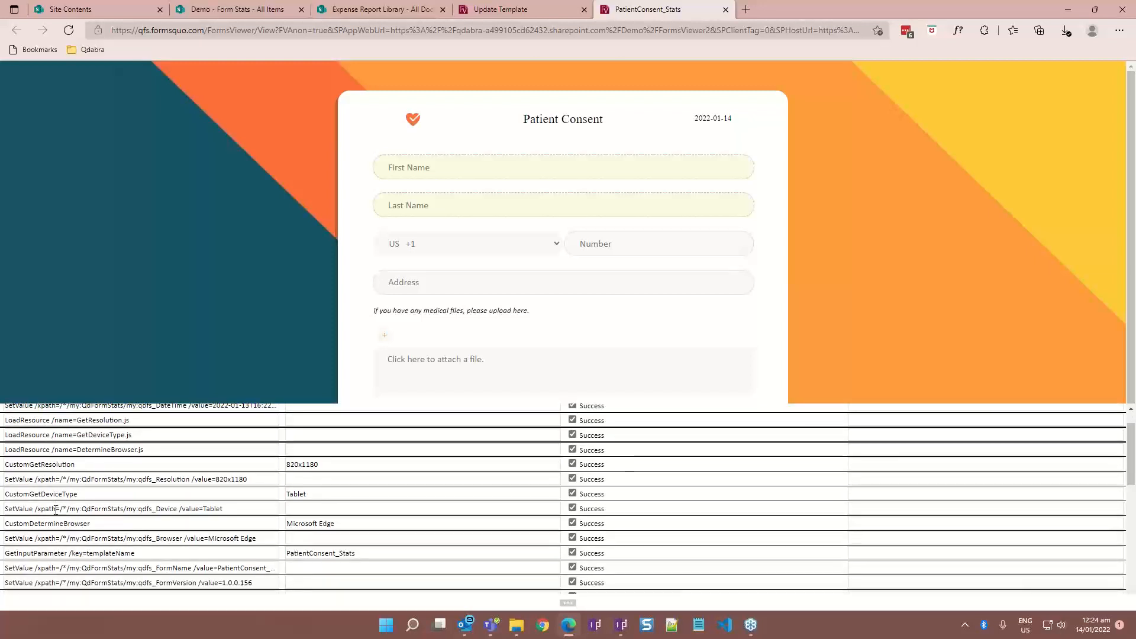
scroll(55, 513, up, 5)
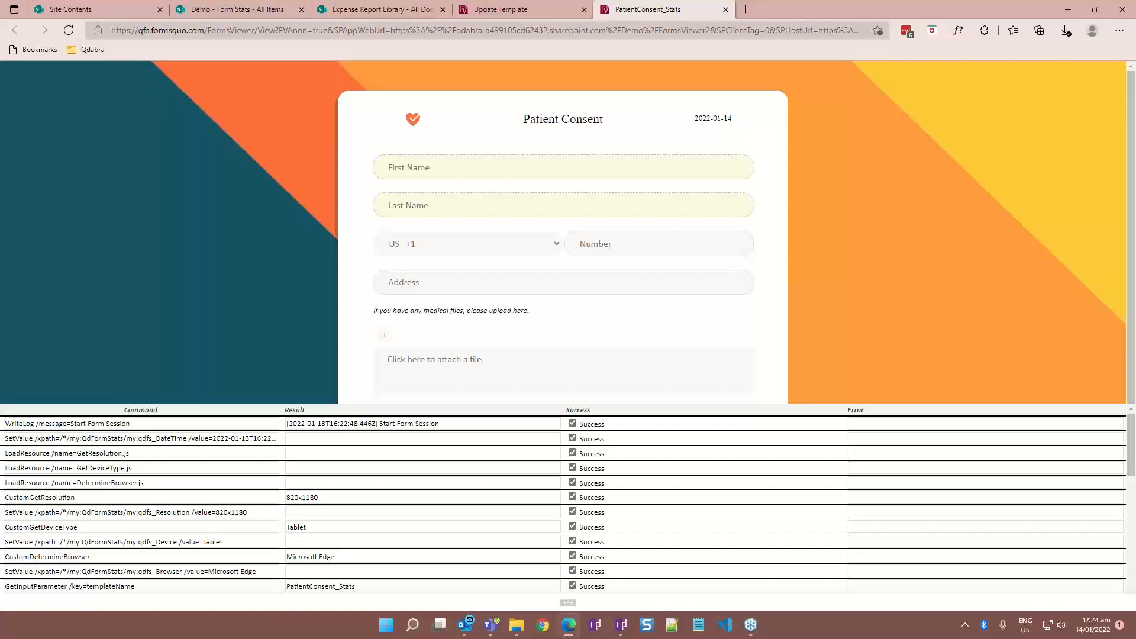
scroll(68, 510, down, 1)
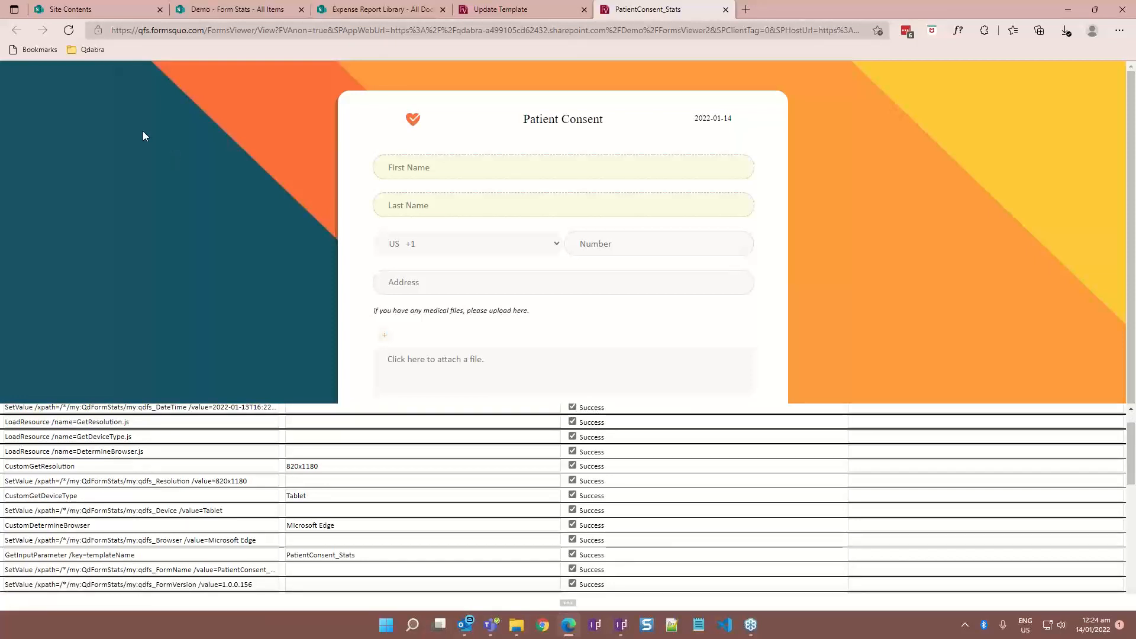
scroll(201, 528, up, 1)
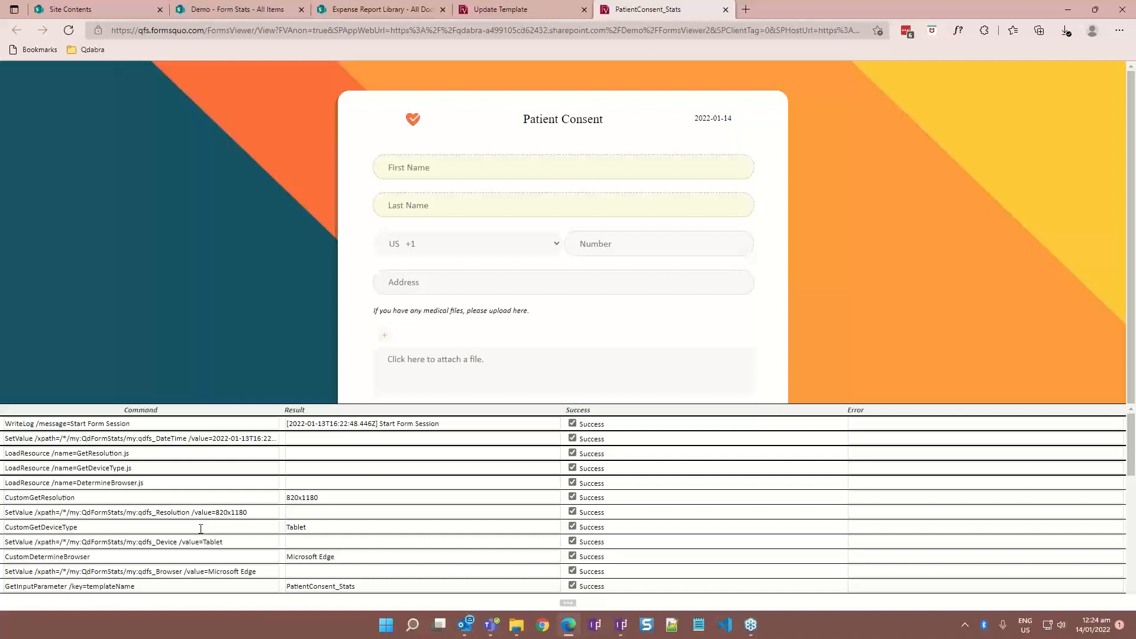
click(567, 604)
- Reopen the developer tools on the form, turn off device emulation, and dock them to the bottom
right_click(869, 305)
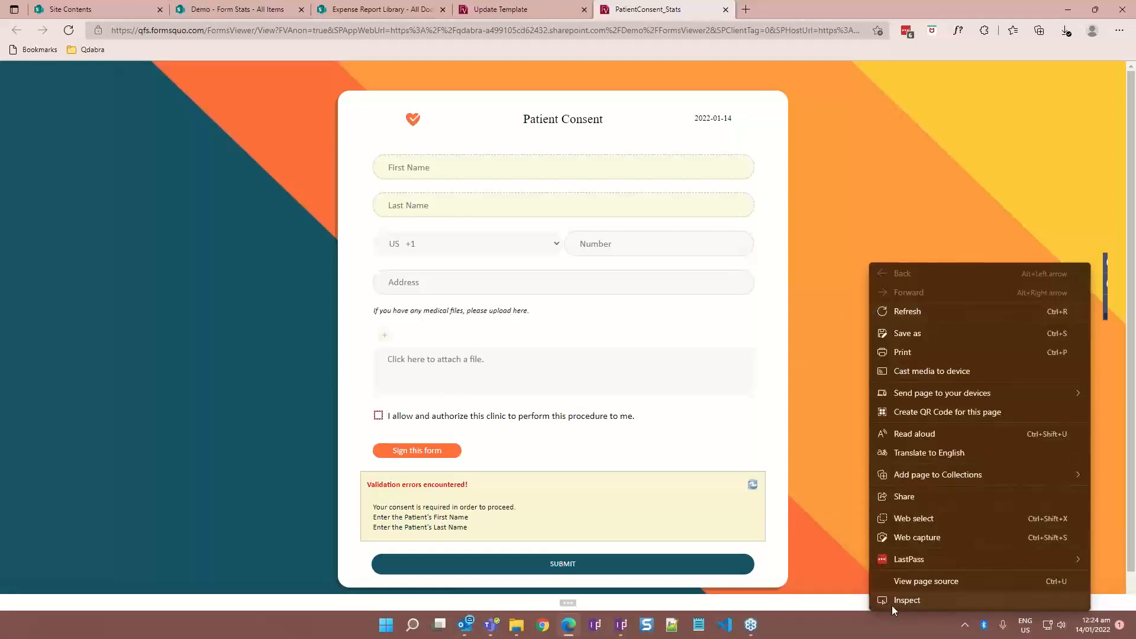
click(907, 600)
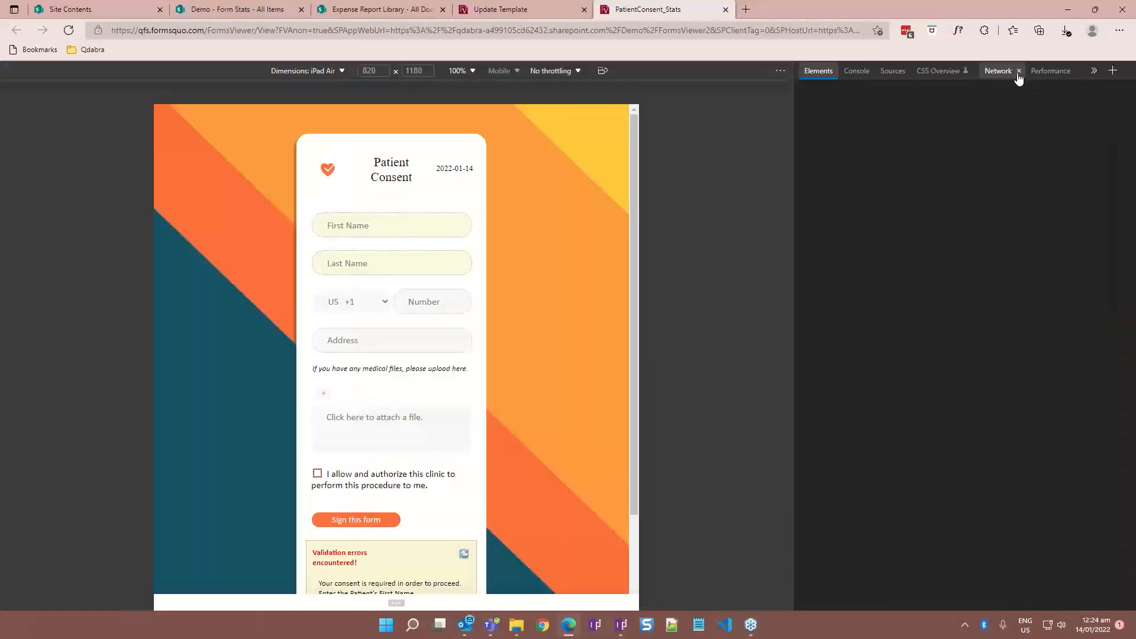
click(825, 72)
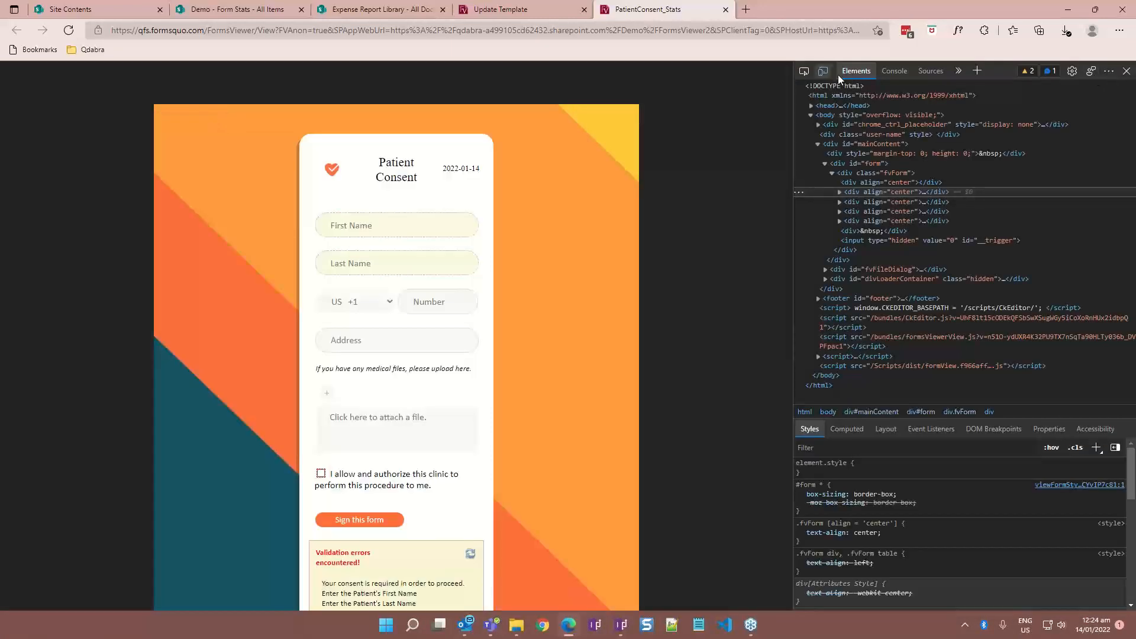
click(1110, 73)
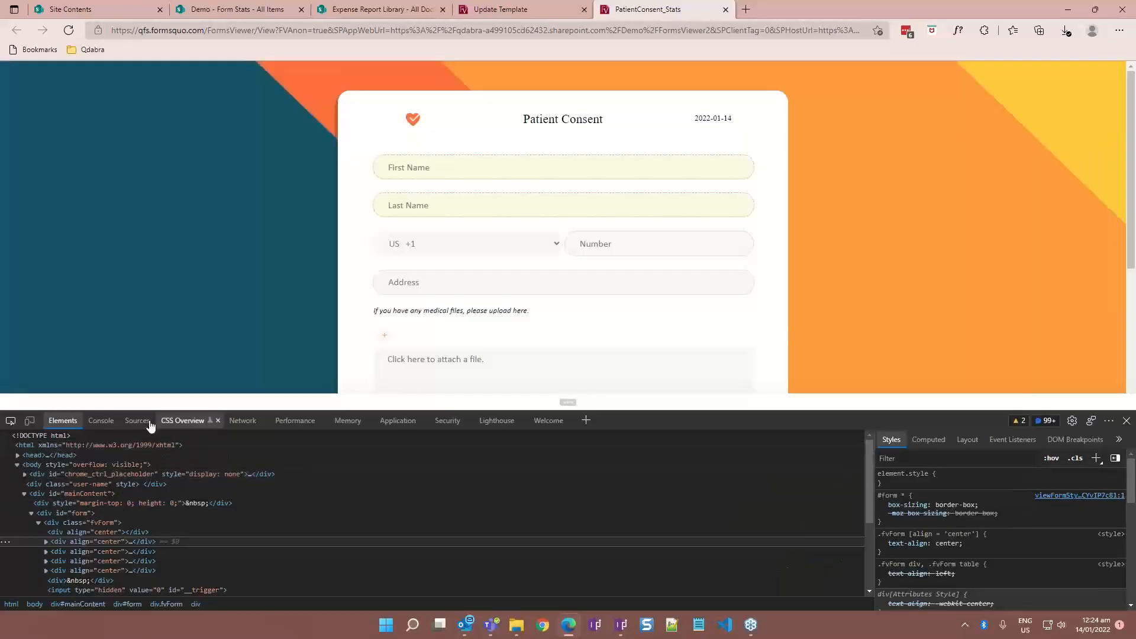
- Start recording the form's network activity and reload the form, resuming the script paused in the debugger
click(146, 422)
click(249, 421)
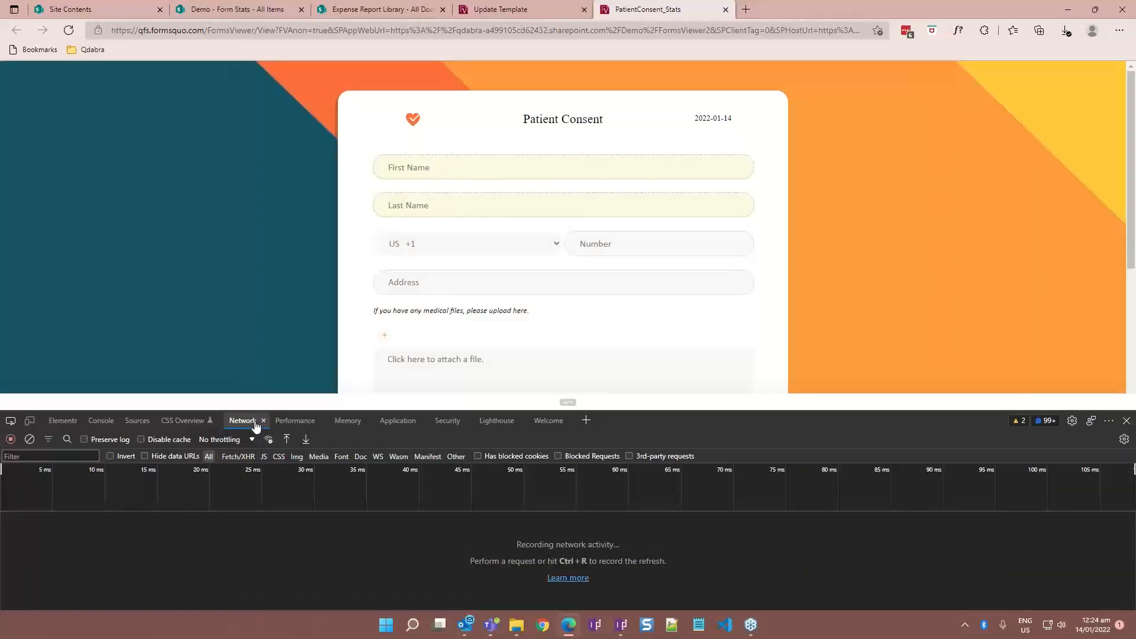
click(69, 33)
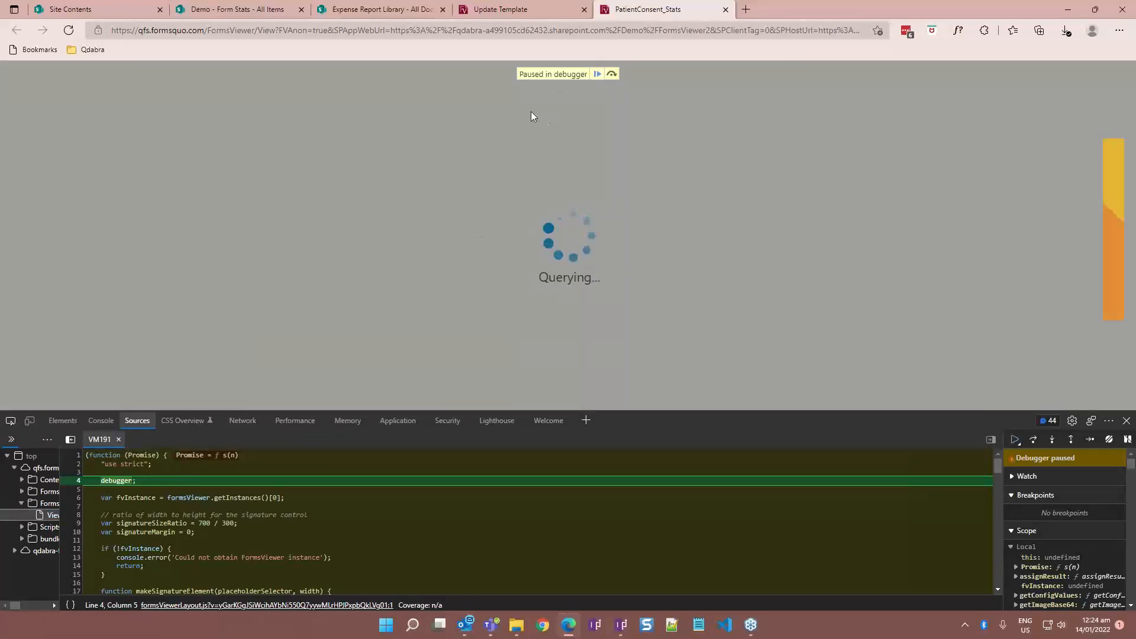
key(F8)
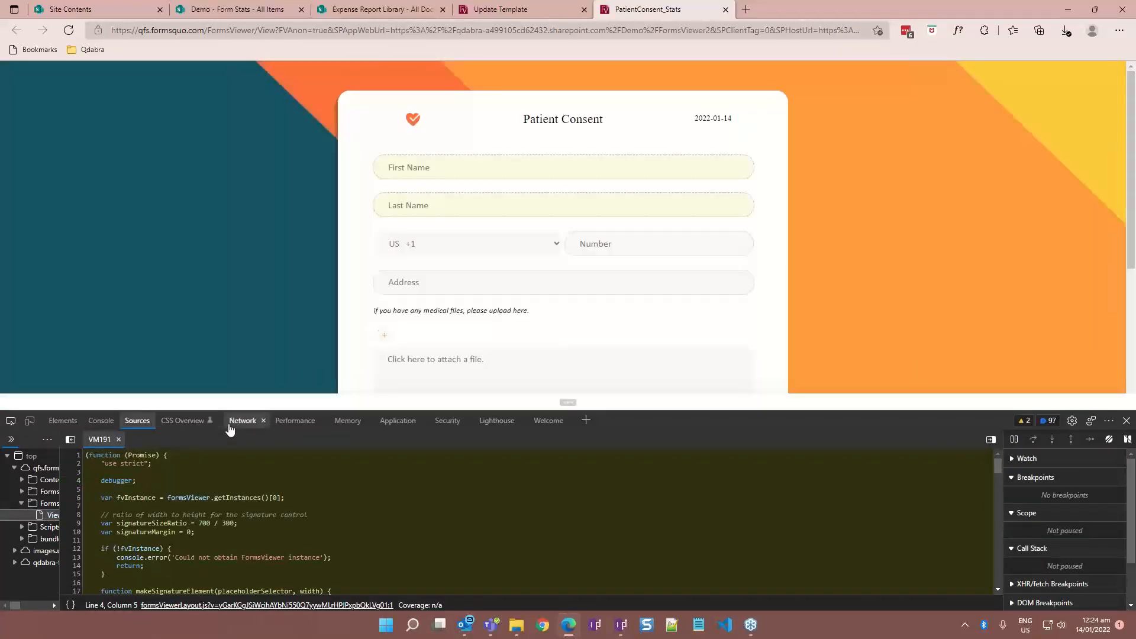
- Examine the response data of the SubmitToList request in the form's network log
click(236, 422)
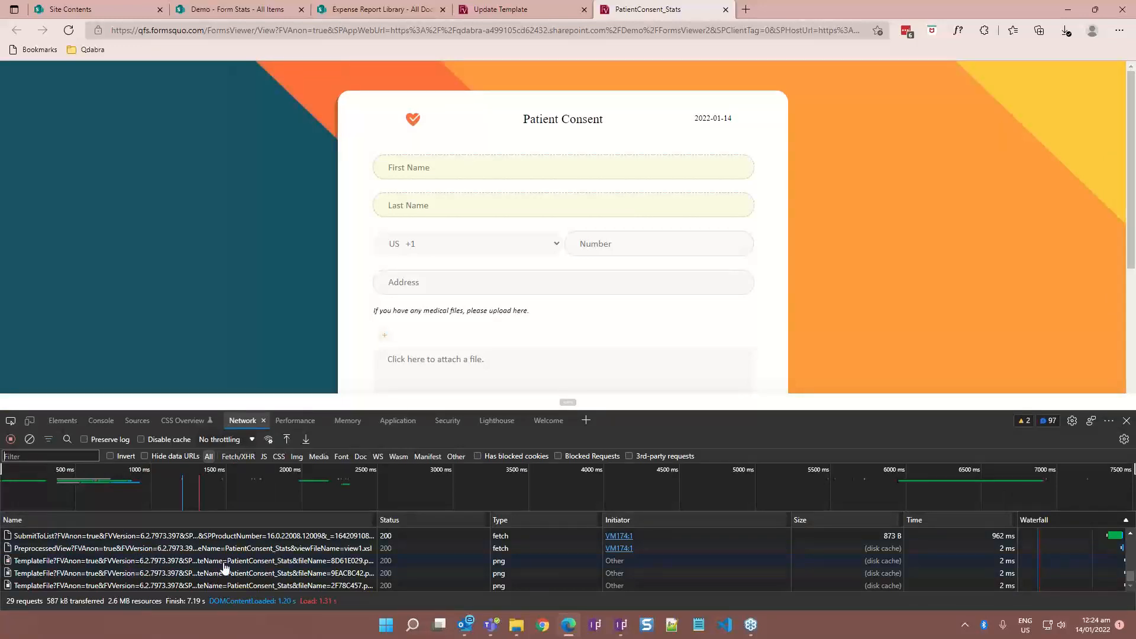
click(126, 536)
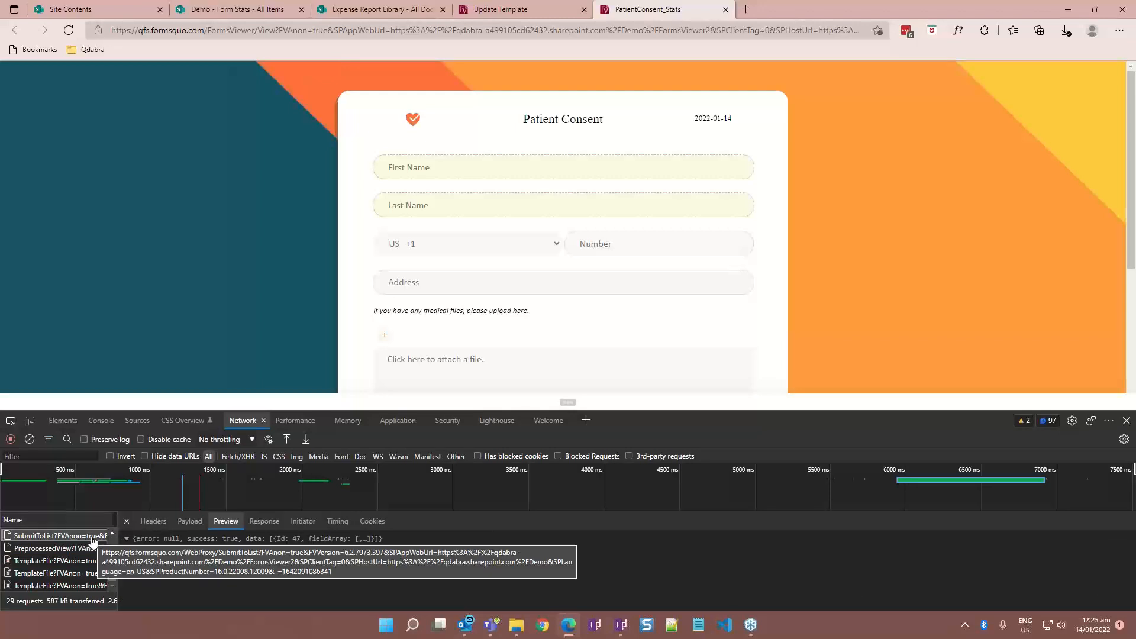
click(260, 522)
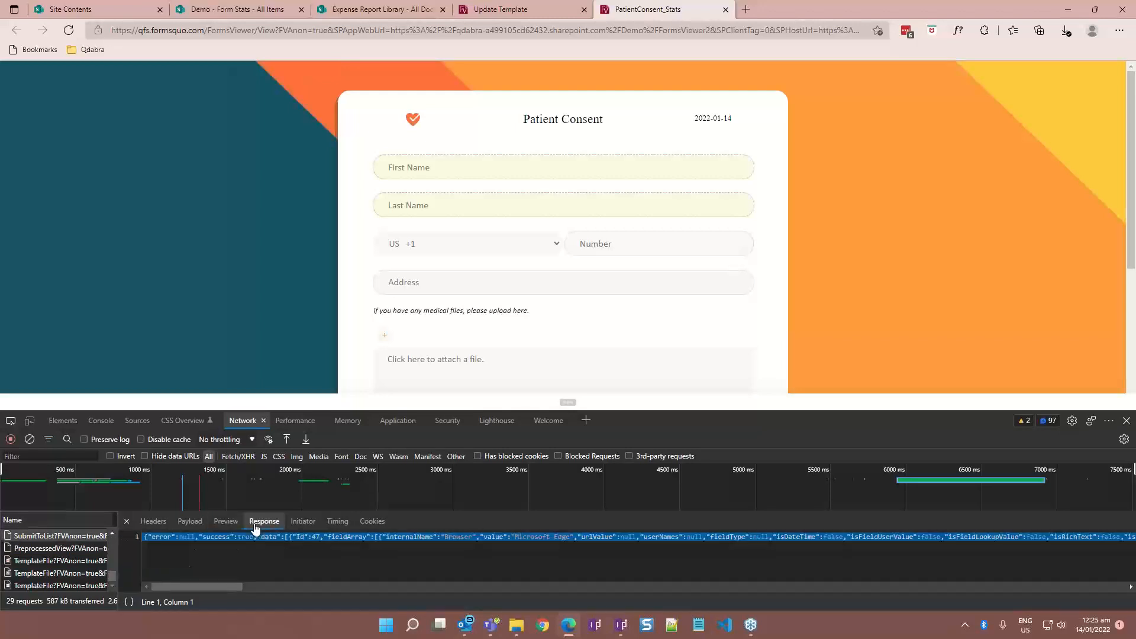
click(126, 522)
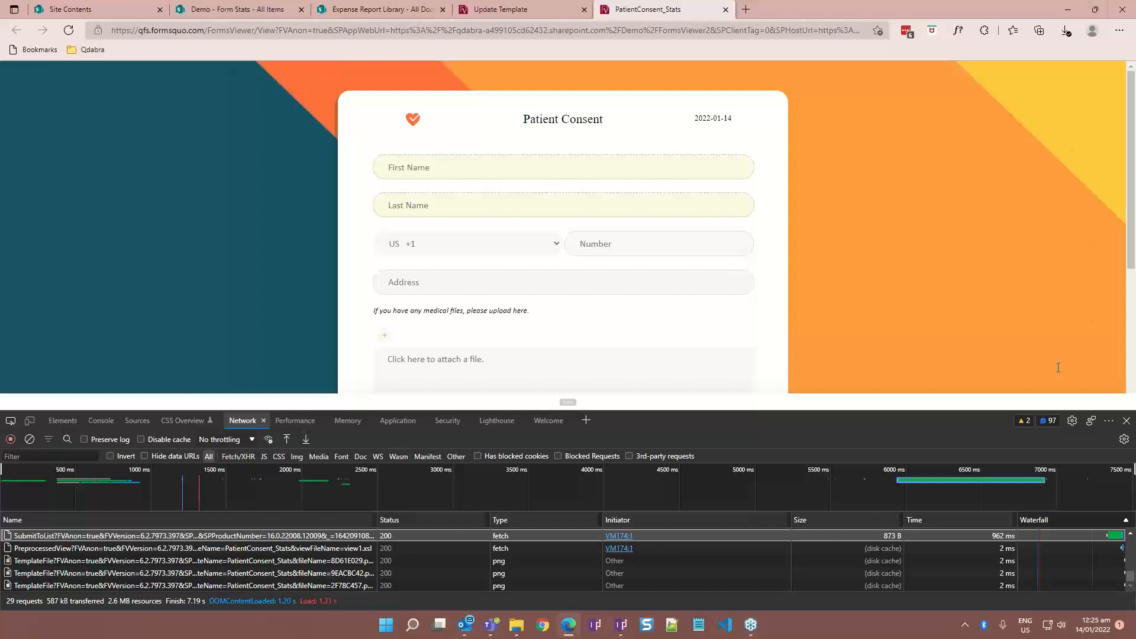
- Compare the time of the SubmitToList request with the other network requests, and close the developer tools
scroll(892, 546, up, 5)
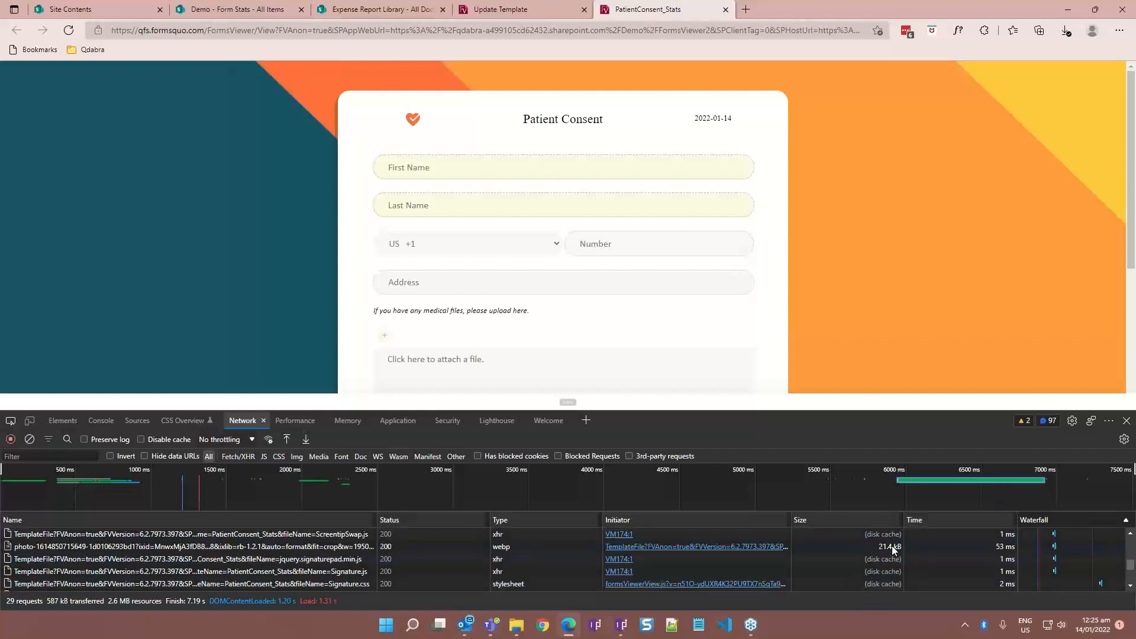
scroll(893, 546, up, 2)
scroll(892, 546, up, 3)
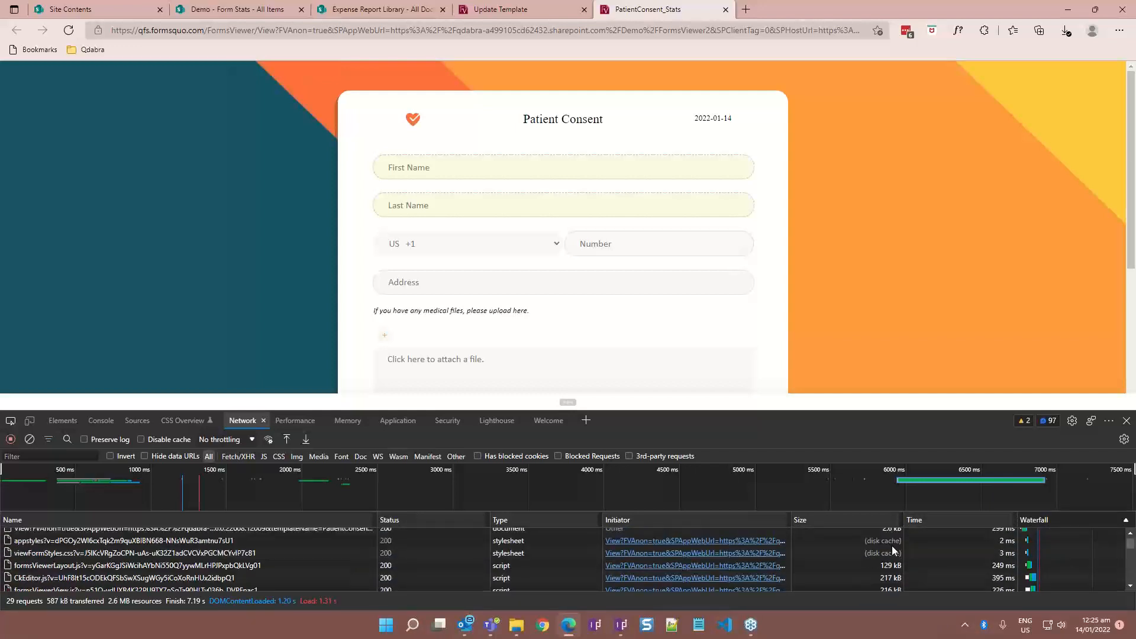
scroll(892, 546, down, 10)
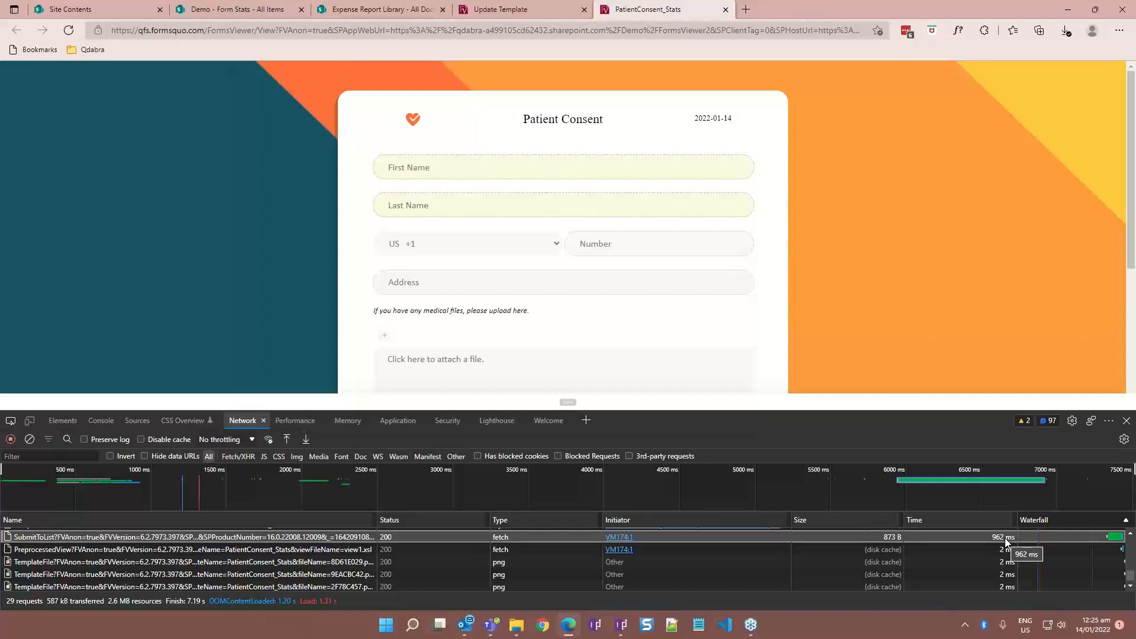
click(1126, 420)
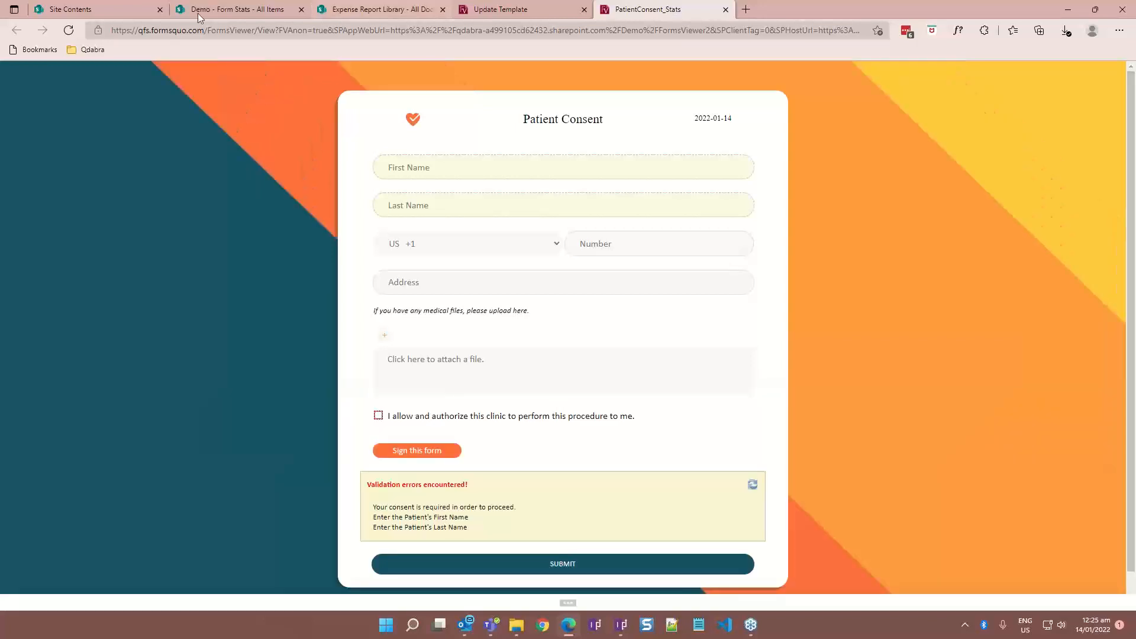
- Review the Duration and SessionDuration values logged for both forms in the Form Stats list
click(244, 8)
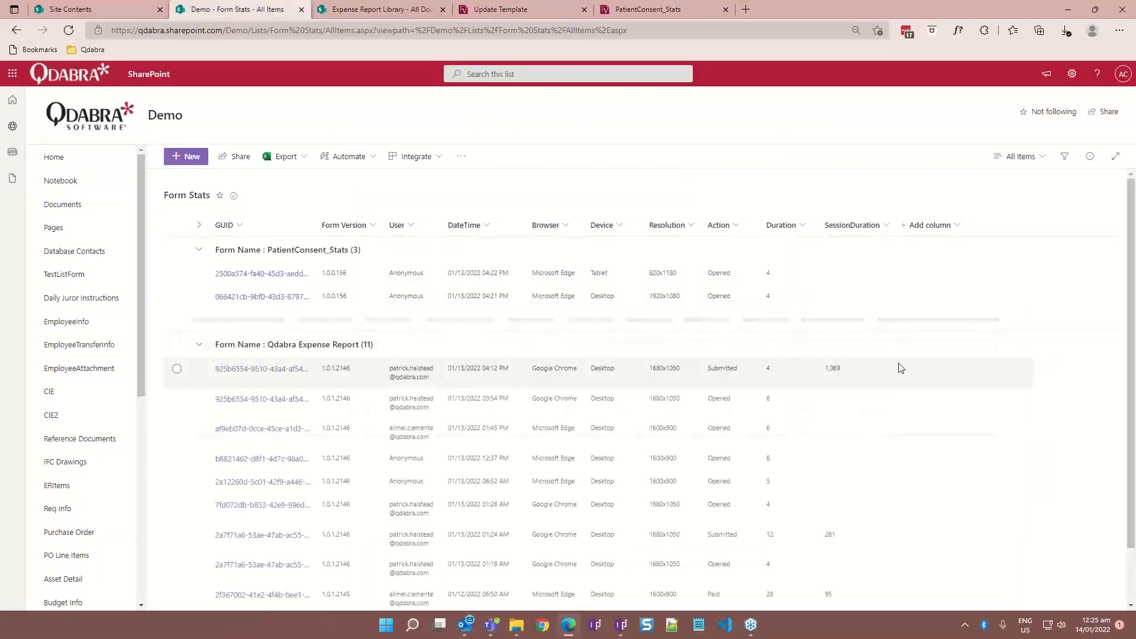
scroll(897, 374, down, 1)
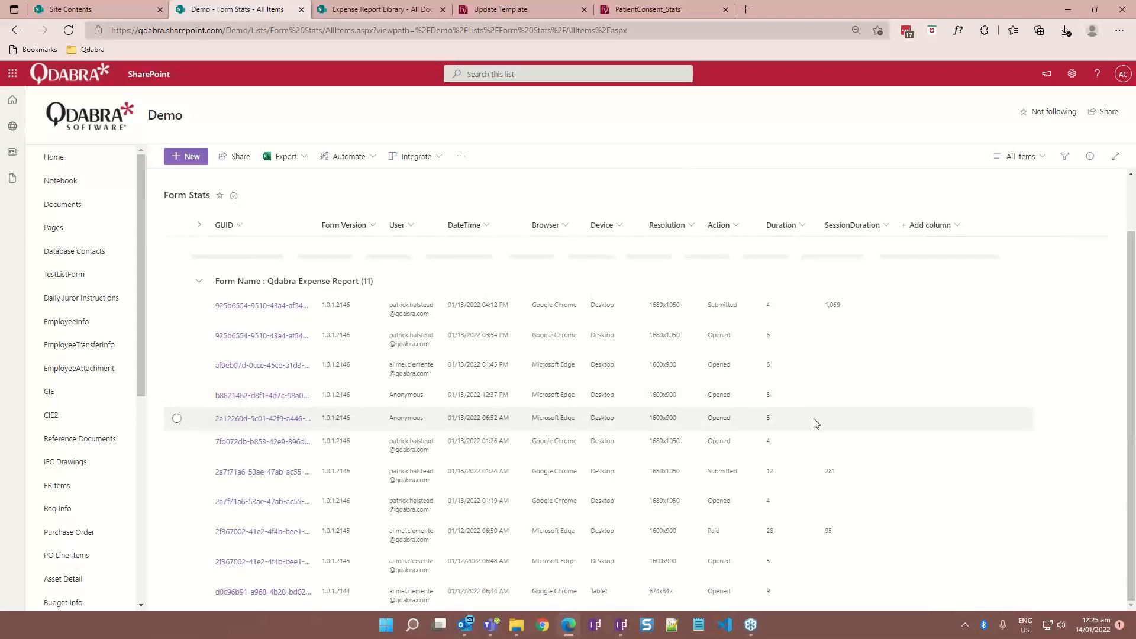
scroll(816, 424, up, 1)
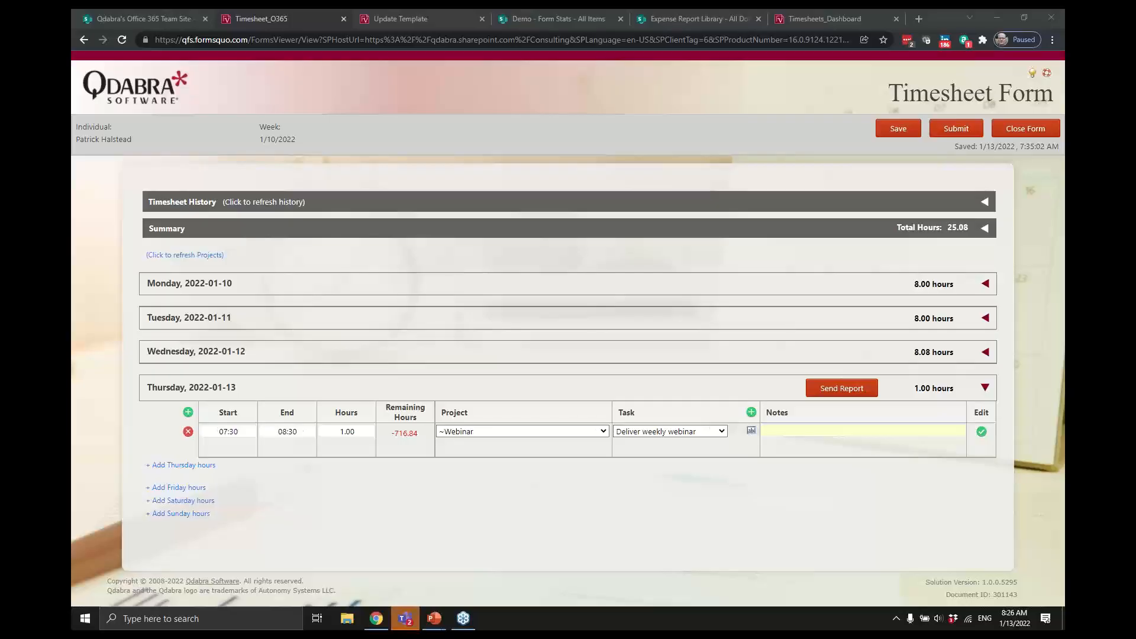
- Open the timesheet for the week starting 2022-01-10 from the Timesheet Forms dashboard and expand its Thursday section
key(alt+Tab)
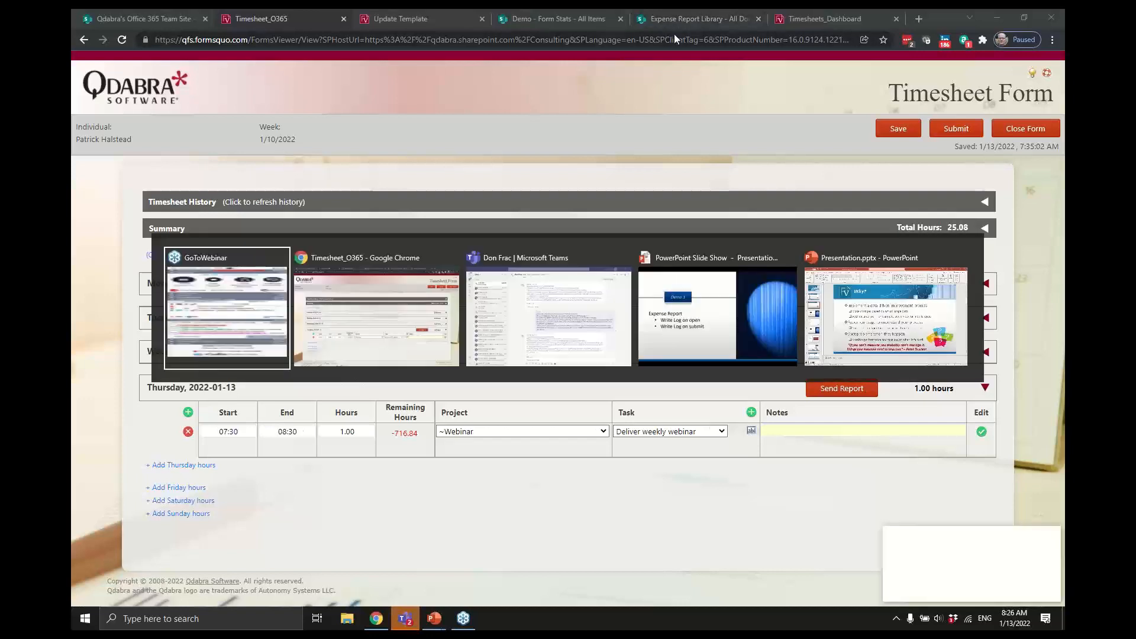
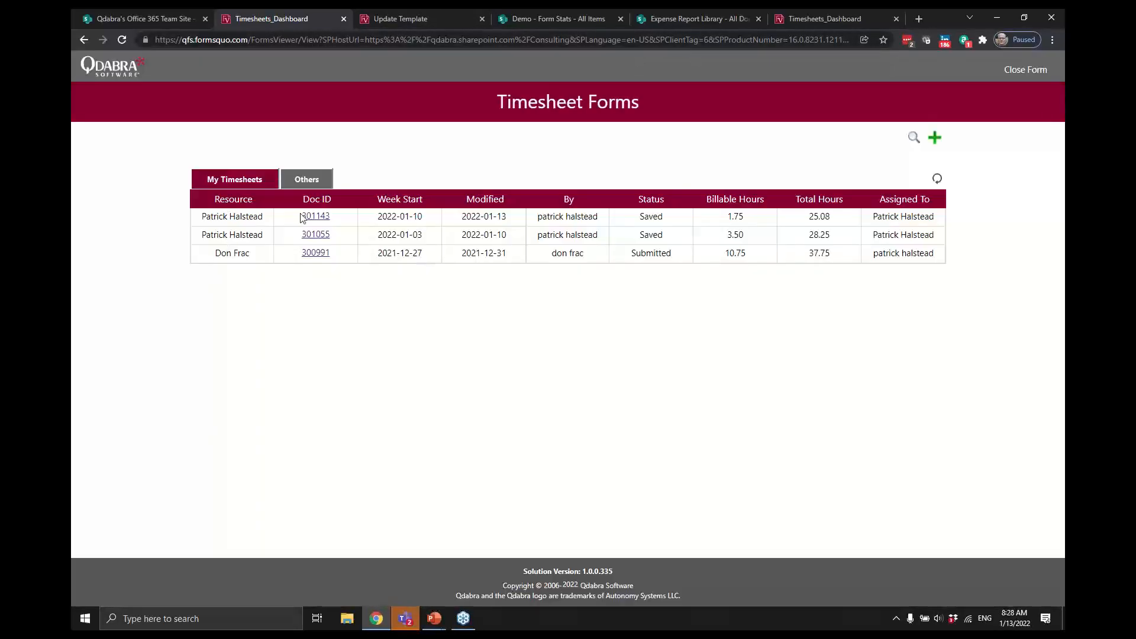
click(306, 219)
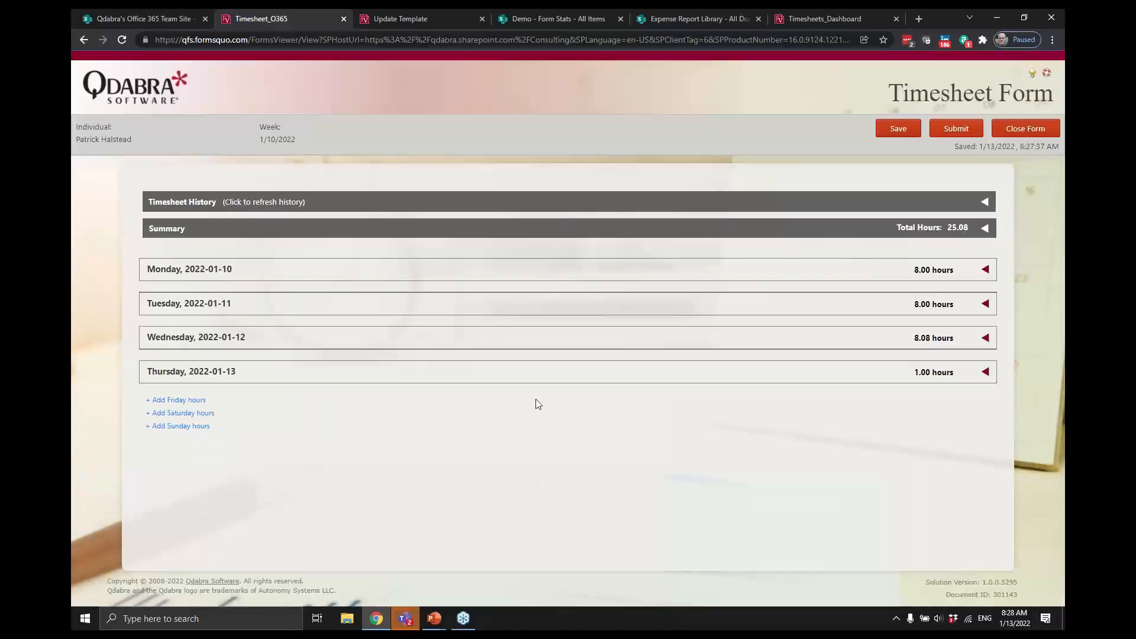
click(1061, 55)
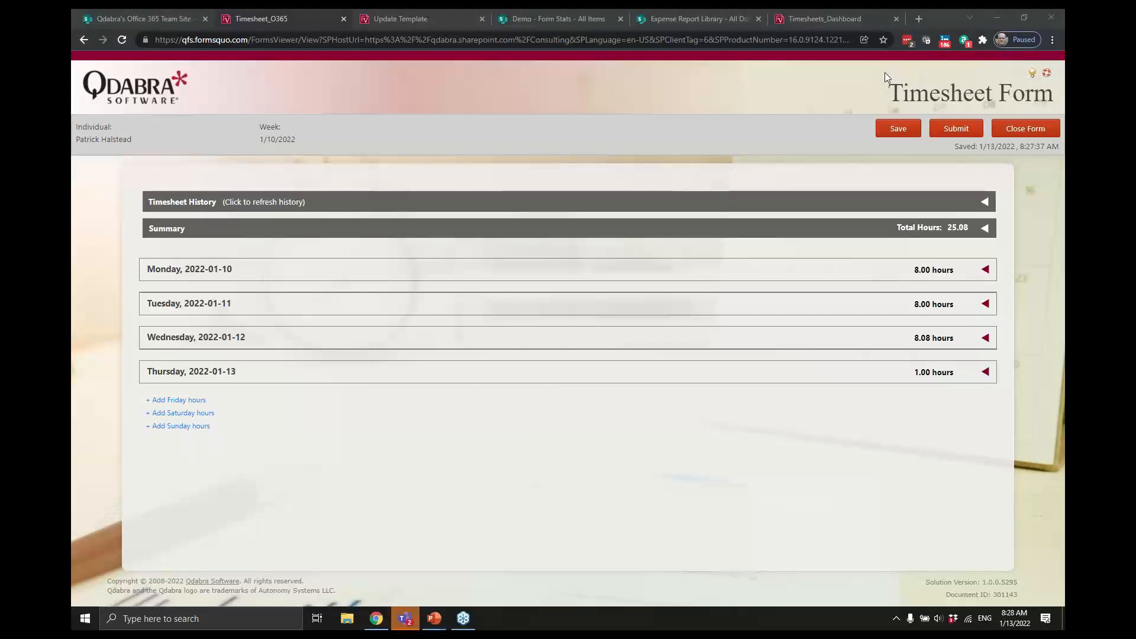
click(989, 377)
click(986, 372)
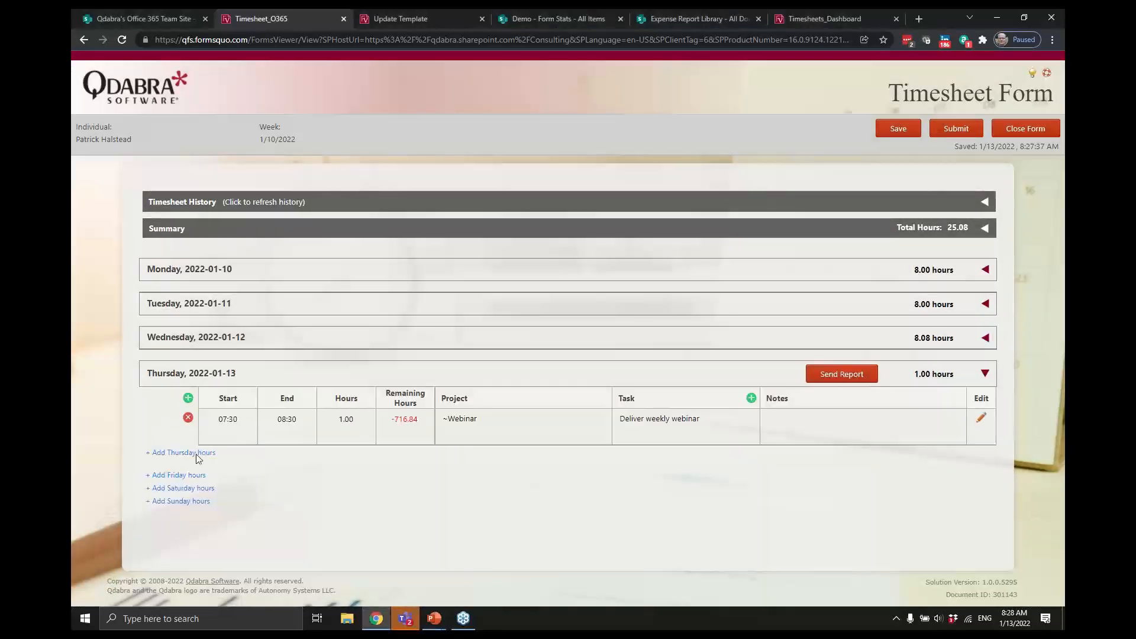
- Add a Thursday hours entry ending at 09:00 with project ~Email and the task for communicating internally
click(197, 453)
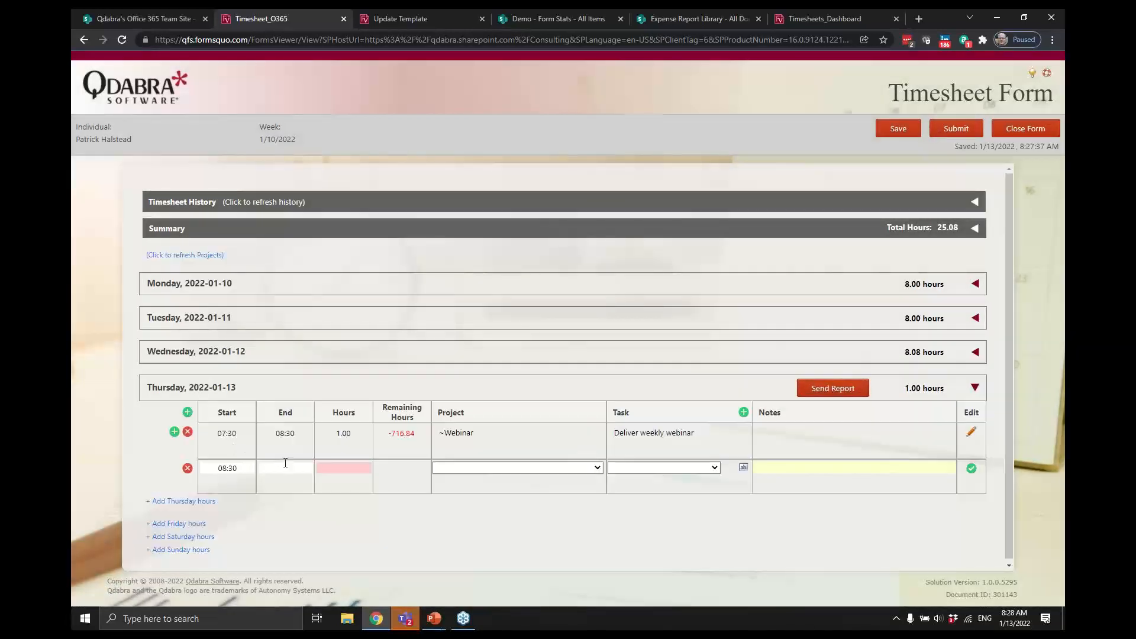
click(285, 467)
text(09:0)
text(0)
key(Tab)
key(Tab)
text(~e)
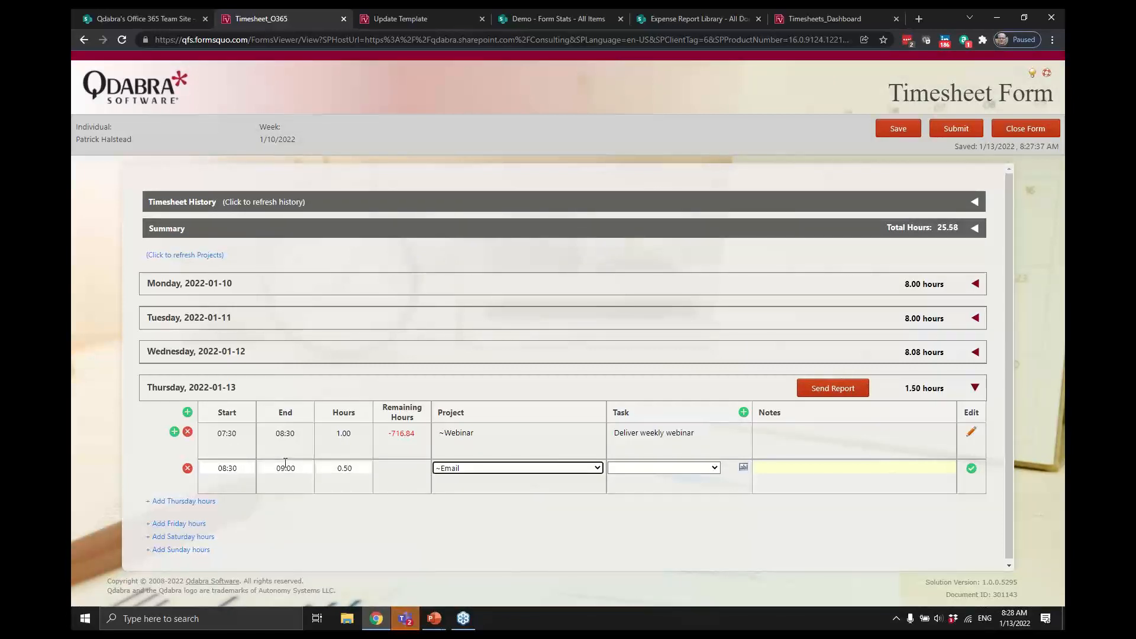
key(Tab)
text(c)
key(Tab)
key(Tab)
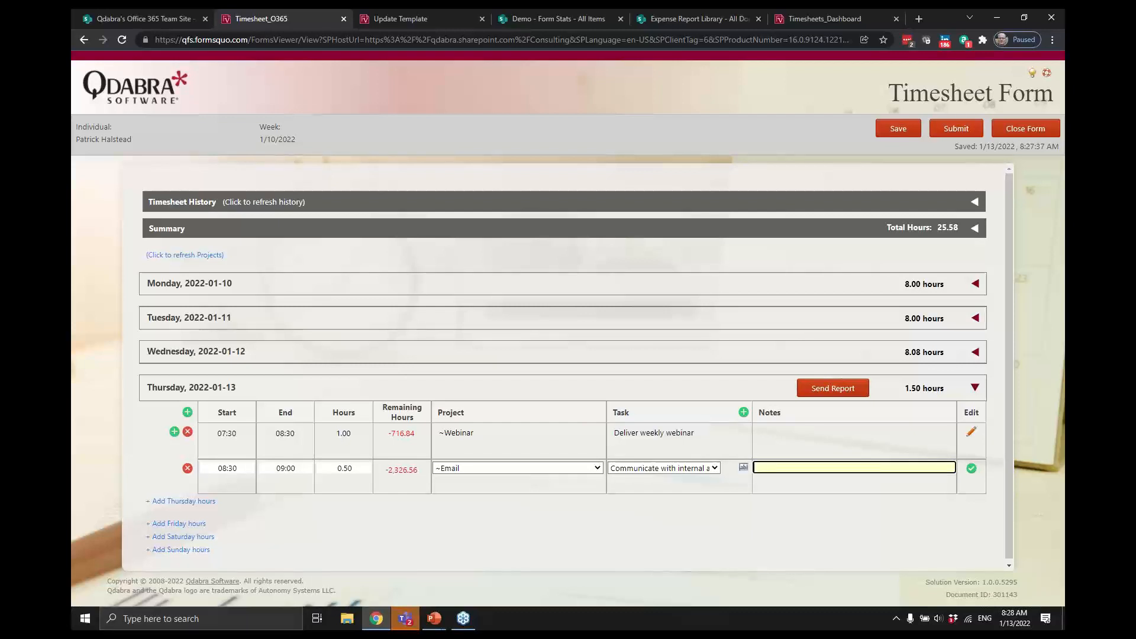
click(527, 535)
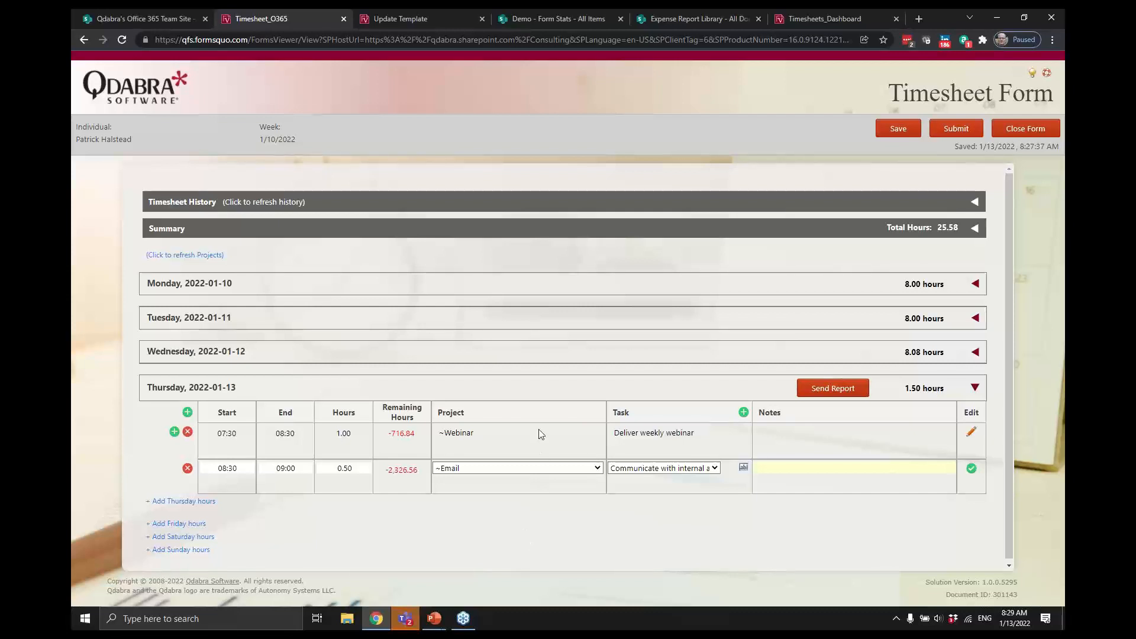
- Copy the full address of the timesheet form and send it to the colleague in the open Teams chat
click(615, 40)
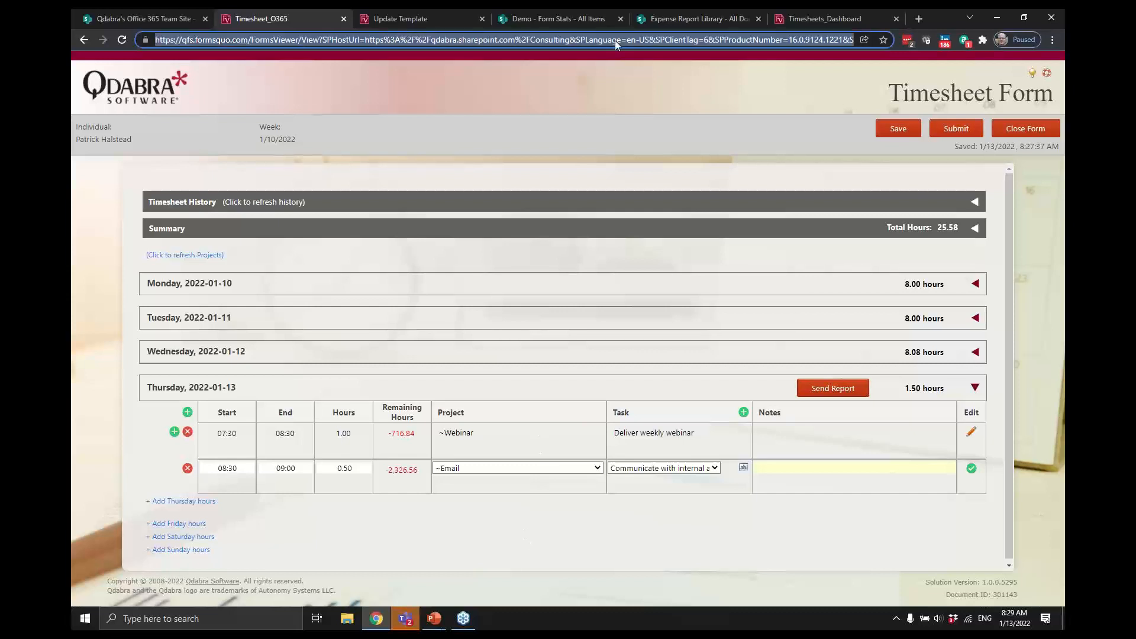
key(End)
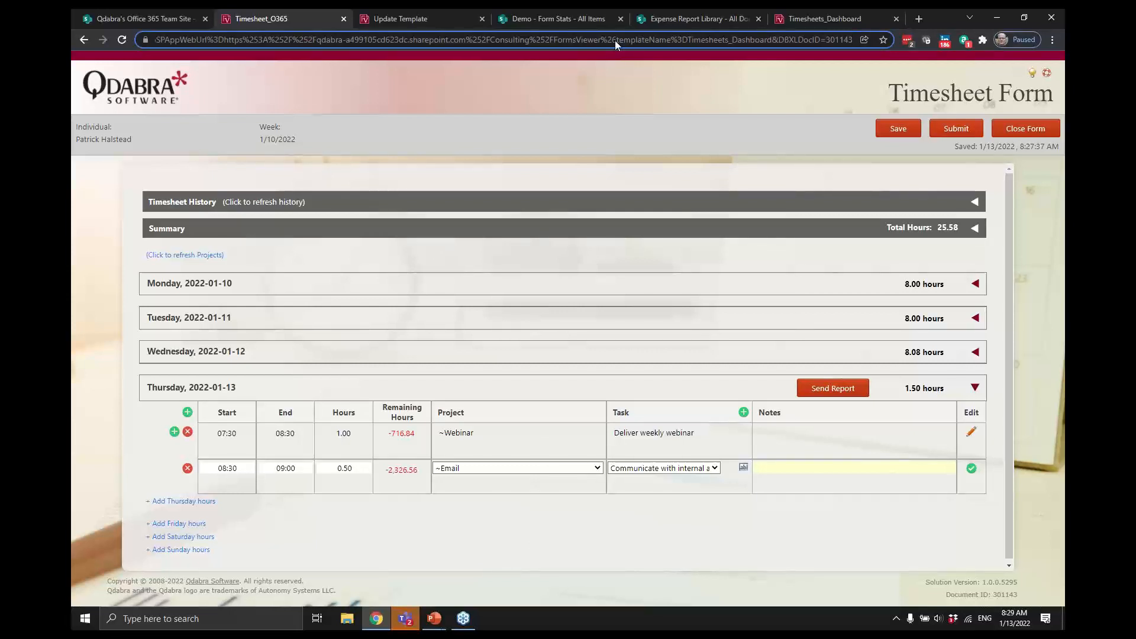
key(ctrl+a)
key(ctrl+c)
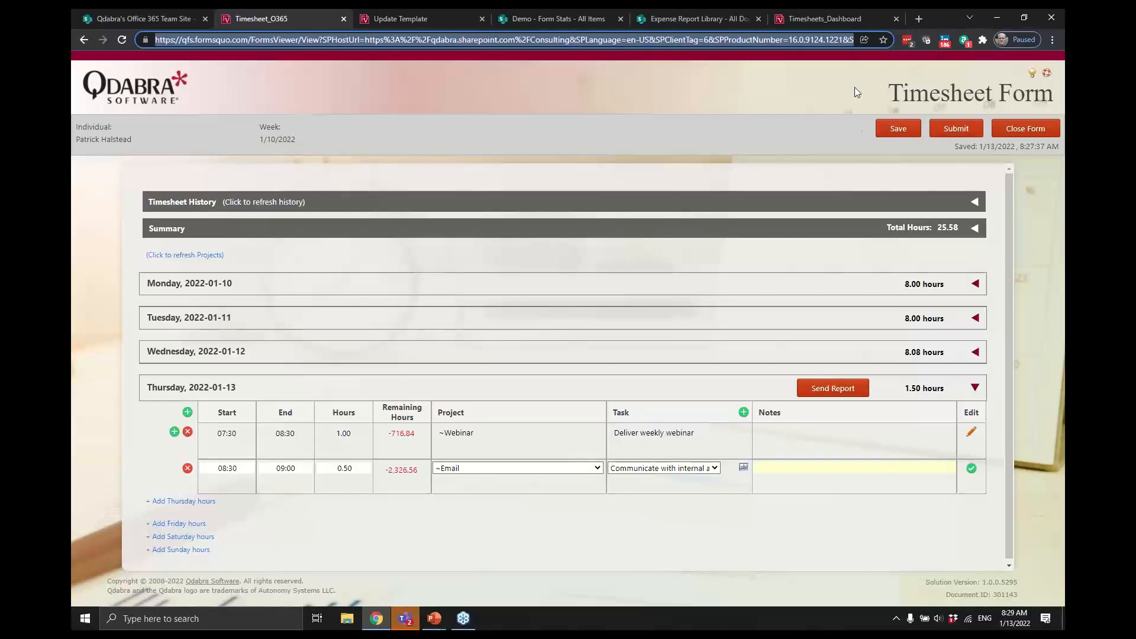
key(alt+Tab)
key(alt+Tab)
key(alt+Tab)
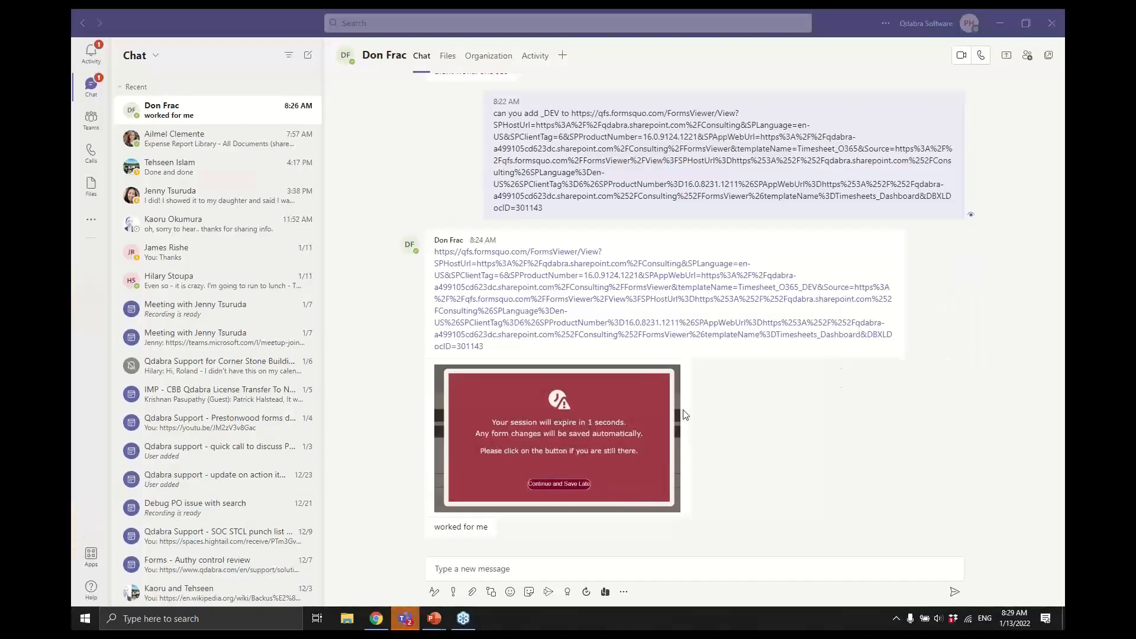
key(ctrl+v)
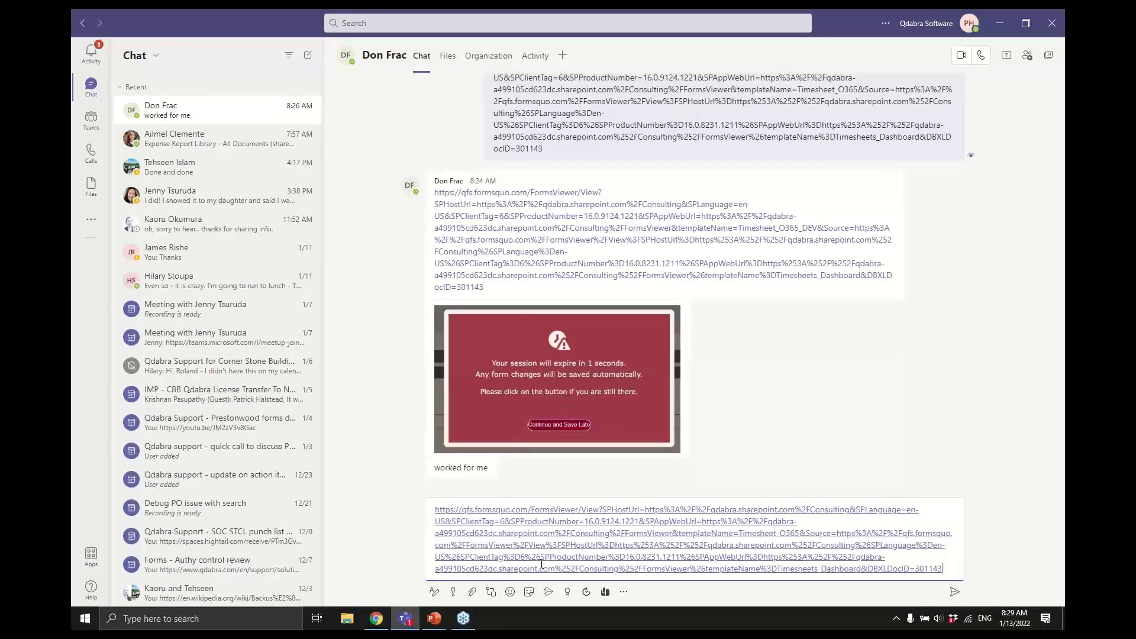
key(Return)
- Open the Timesheet_O365_DEV link from the colleague's chat message and expand the form's Thursday section
key(alt+Tab)
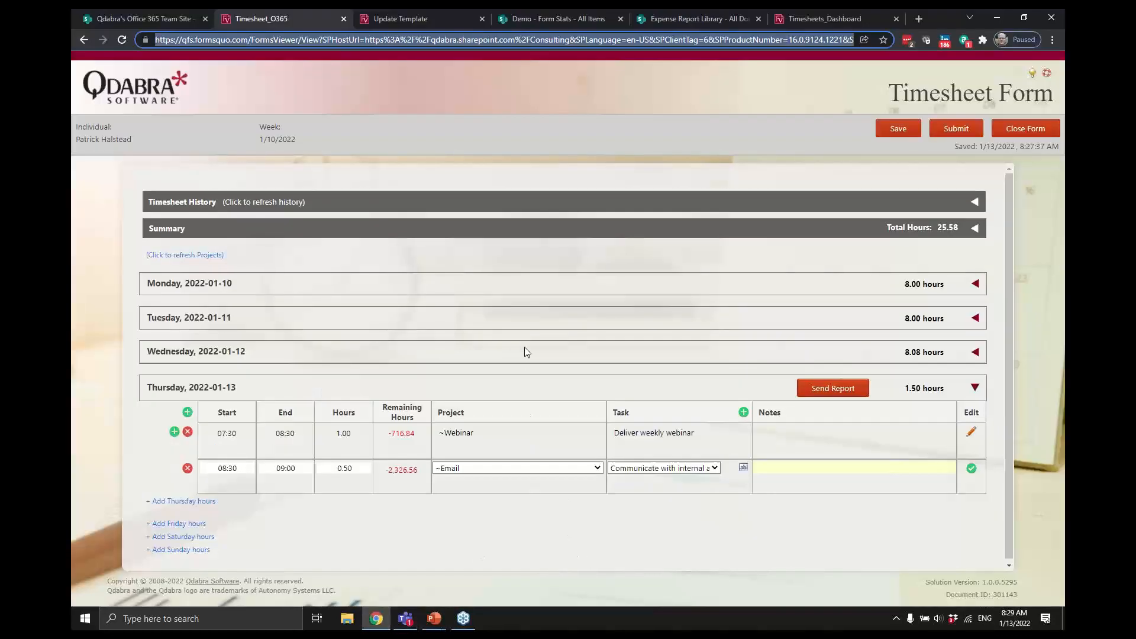
key(alt+Tab)
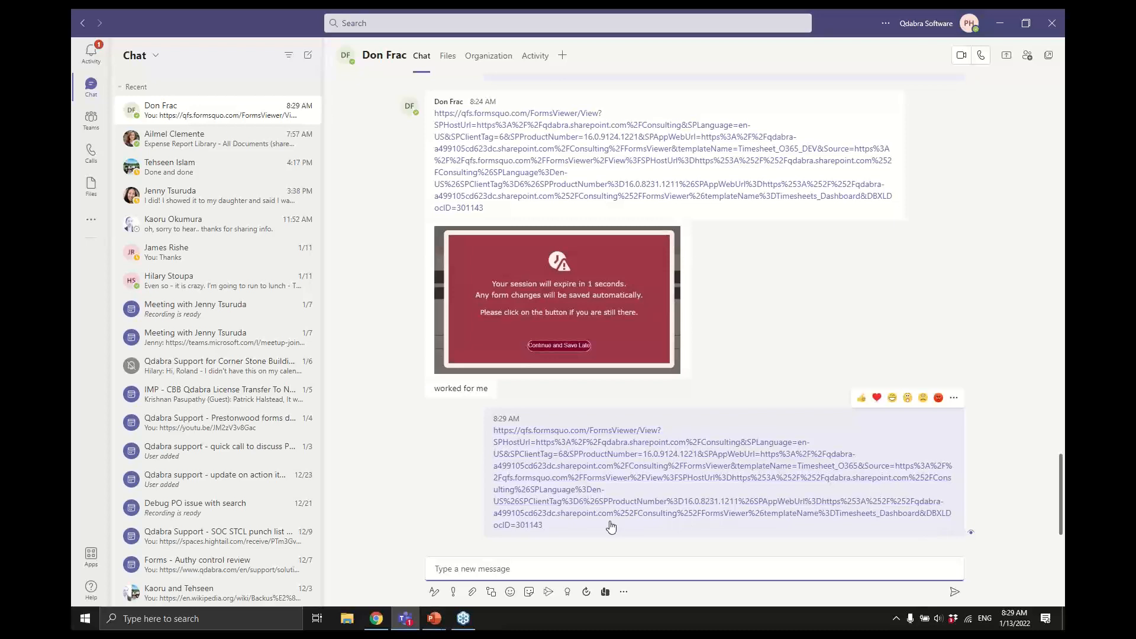
click(589, 189)
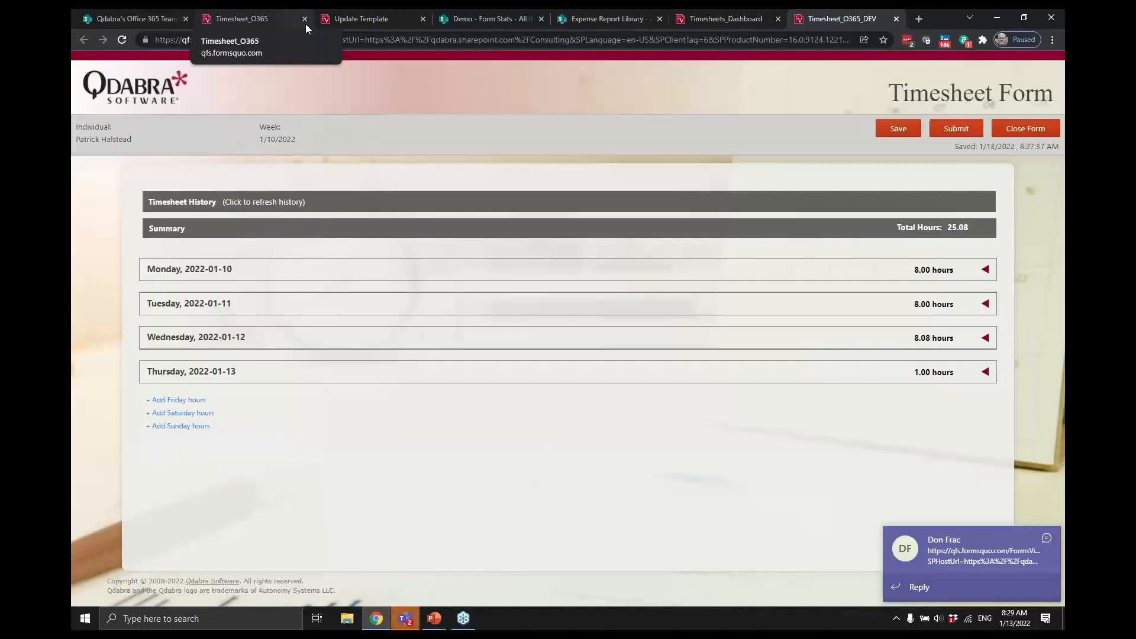
click(986, 373)
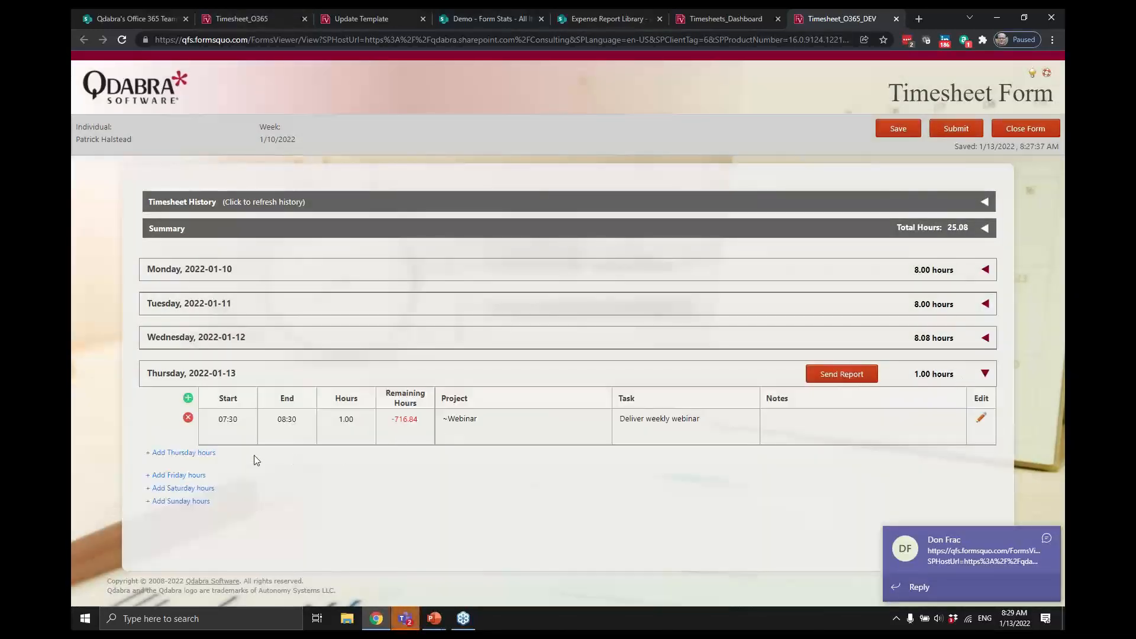
- In the DEV timesheet, add Thursday hours ending at 09:00 with project ~Email and the task for communicating internally
click(210, 453)
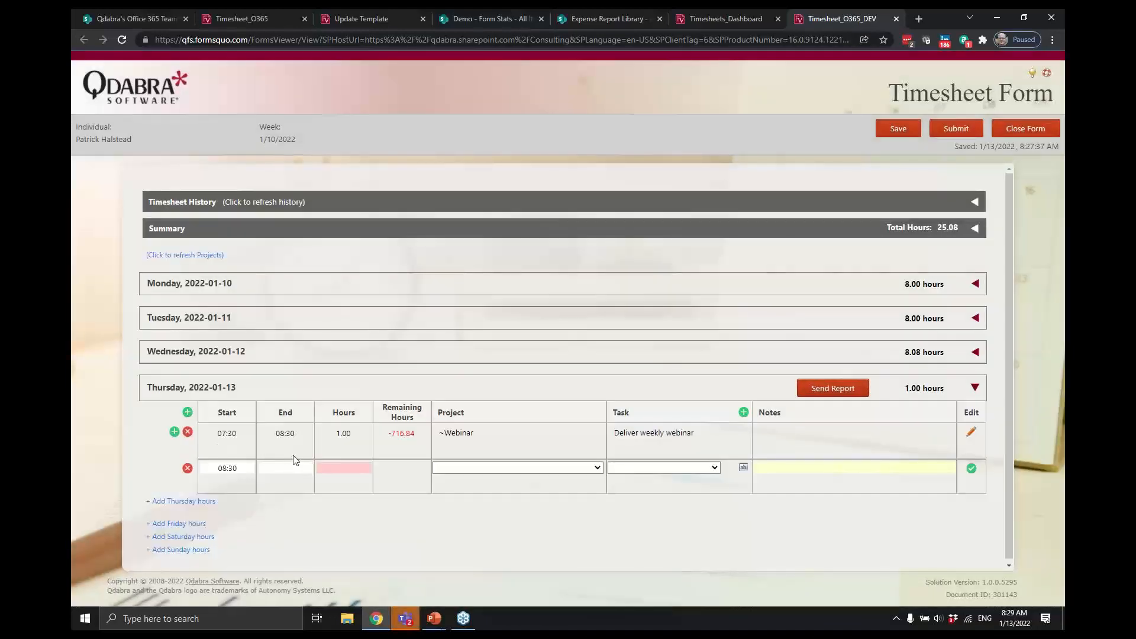
click(294, 467)
text(0900)
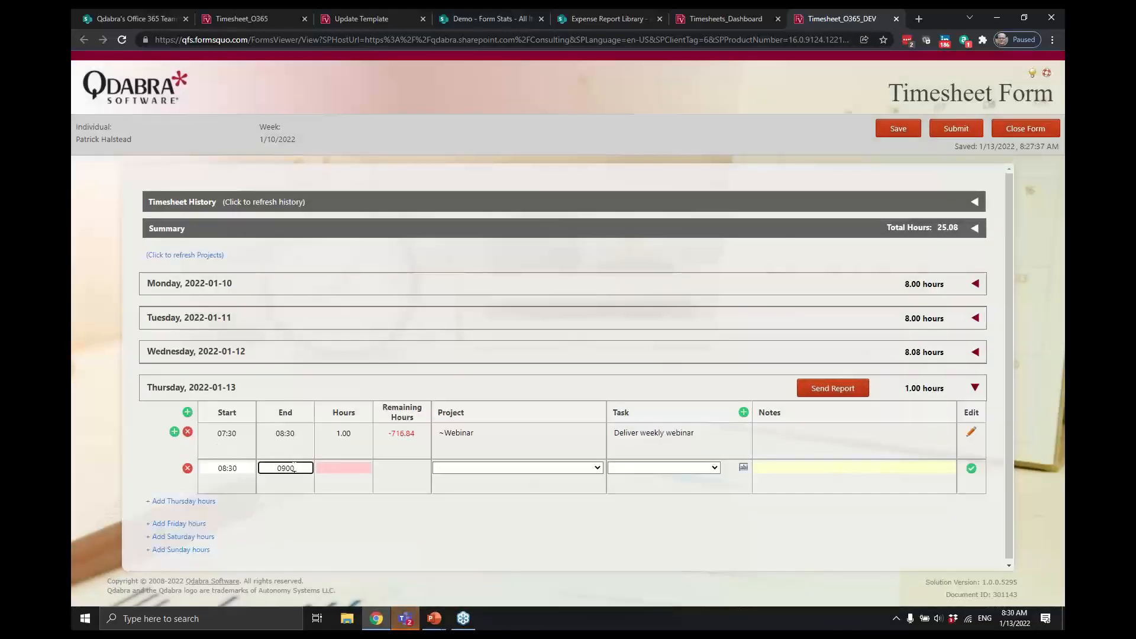
key(Tab)
key(Tab)
text(~e)
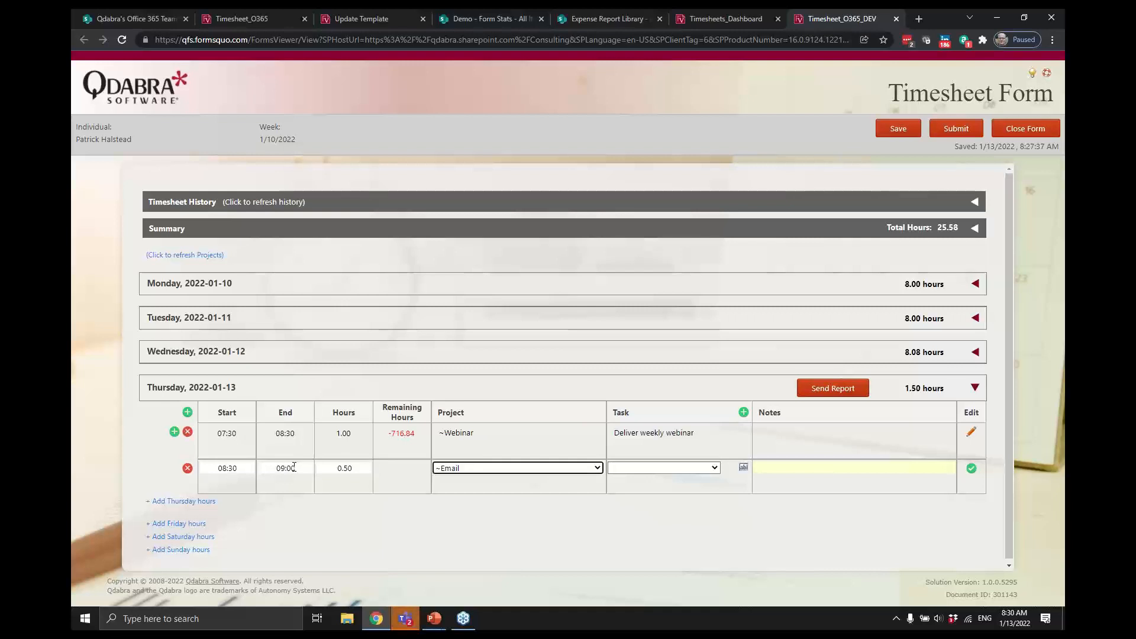
key(Tab)
key(c)
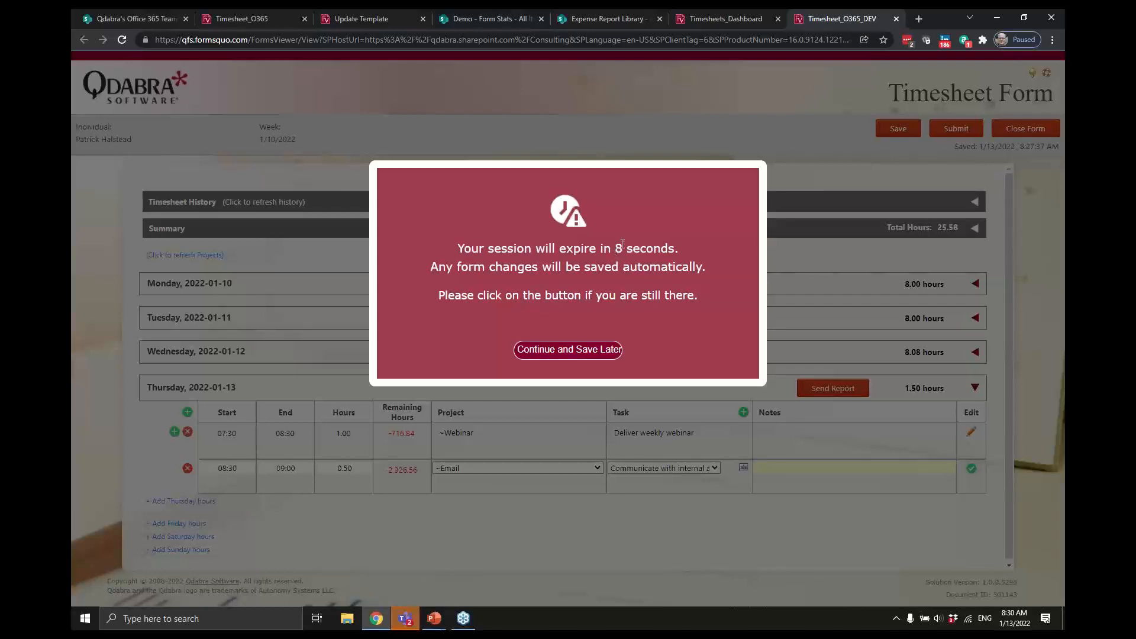
- Continue the session at the expiry warning with Continue and Save Later, and select the new entry's Notes field
click(610, 351)
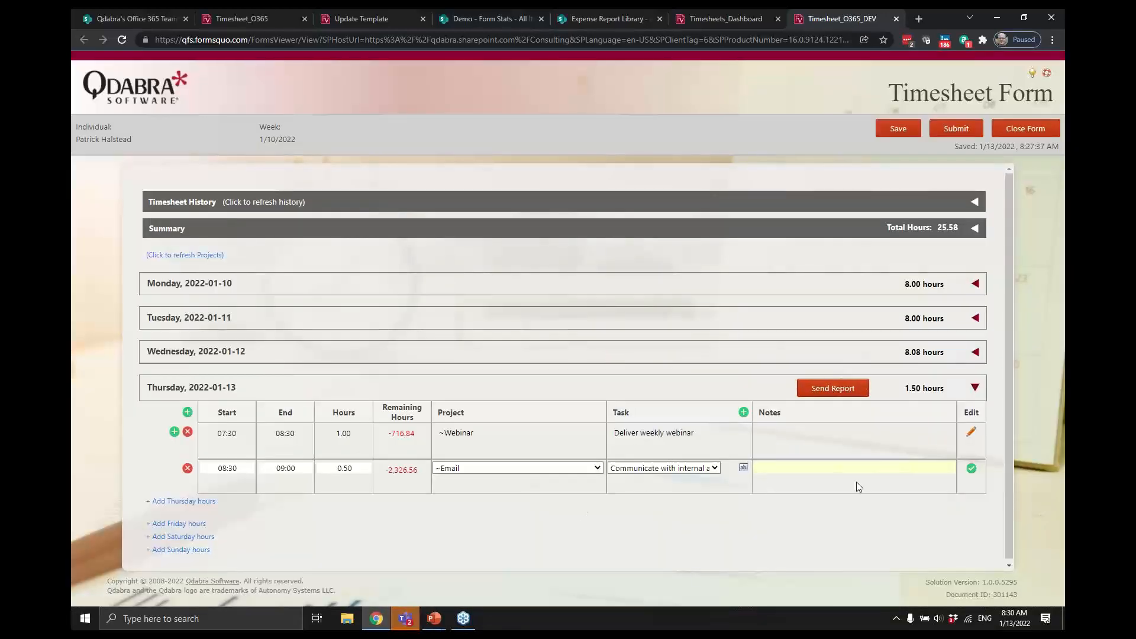
click(832, 468)
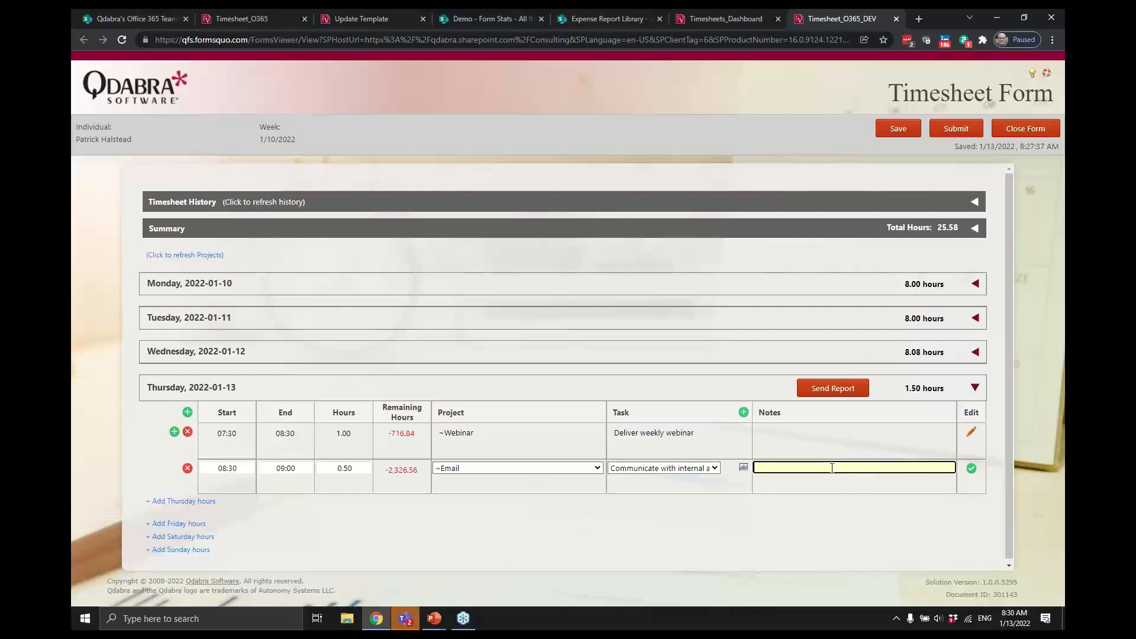
- Enter the note email for the new Thursday entry in the DEV timesheet and leave the form idle
text(email)
key(Tab)
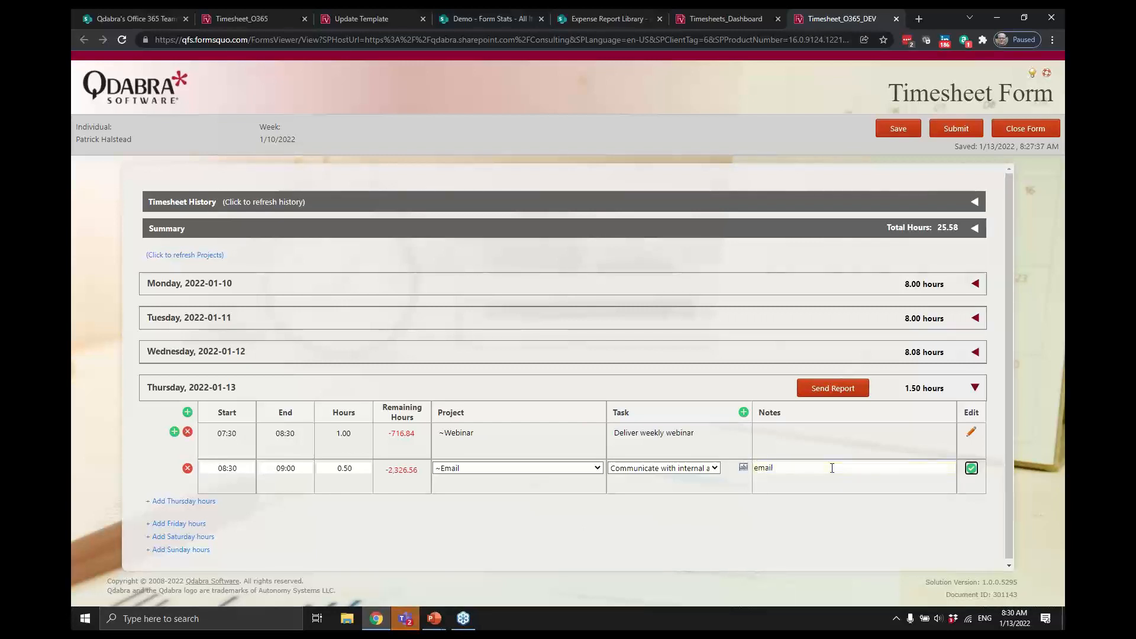
click(701, 534)
click(304, 469)
key(Tab)
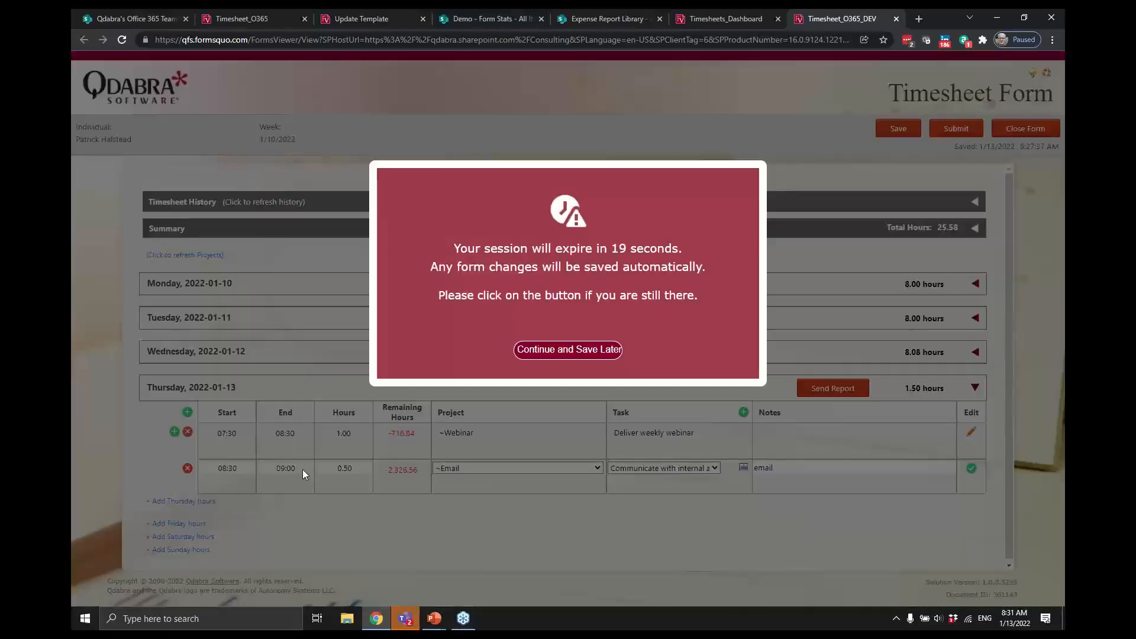
- Let the session-expiry countdown run out and close the expired timesheet form
click(593, 351)
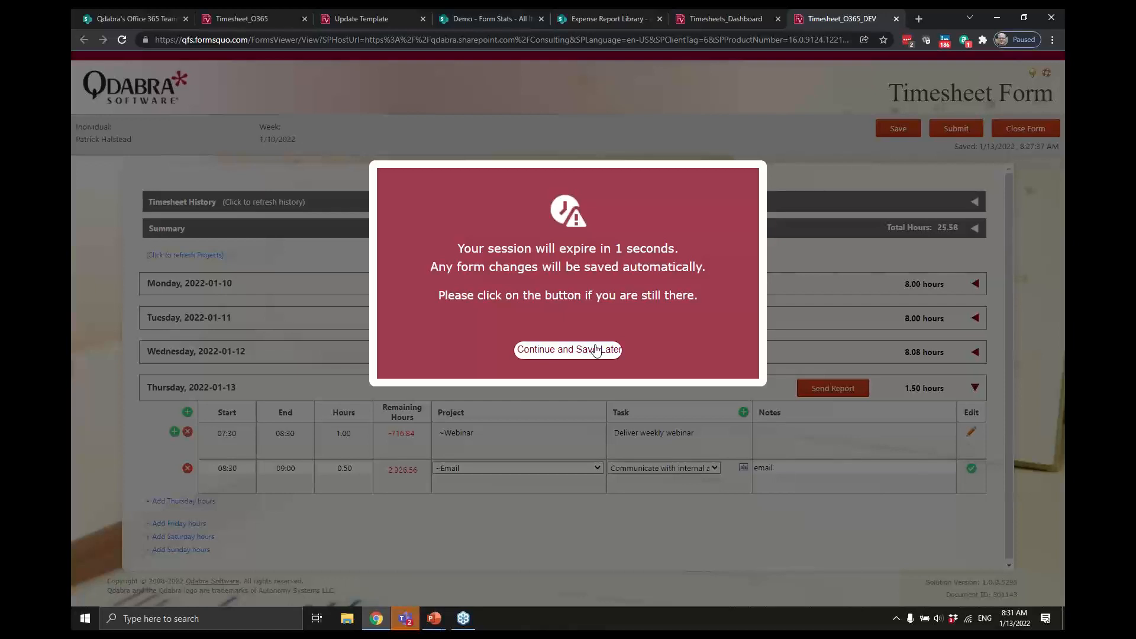
click(568, 349)
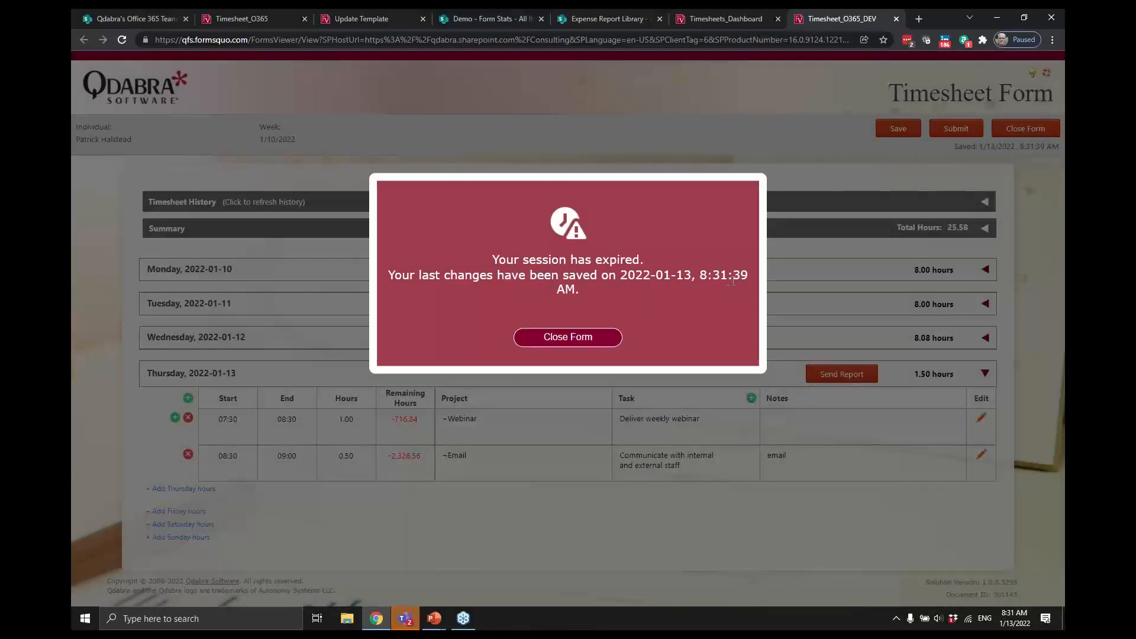
click(615, 337)
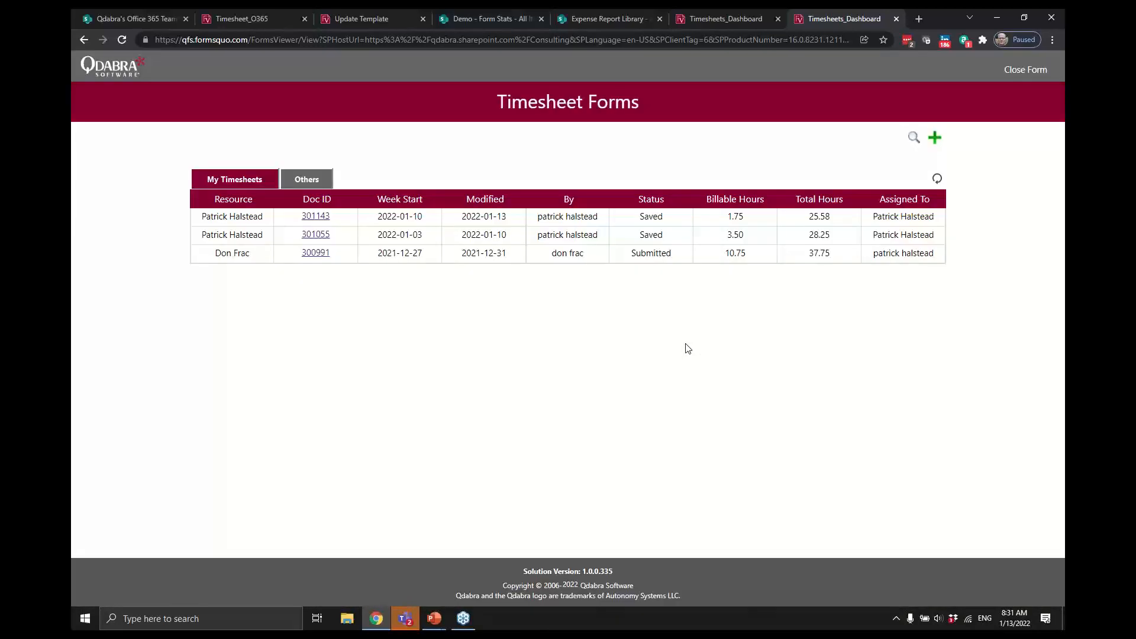
- Switch to the PowerPoint slide show and advance to the How #2 slide about the Auto Logout XTP
key(alt+Tab)
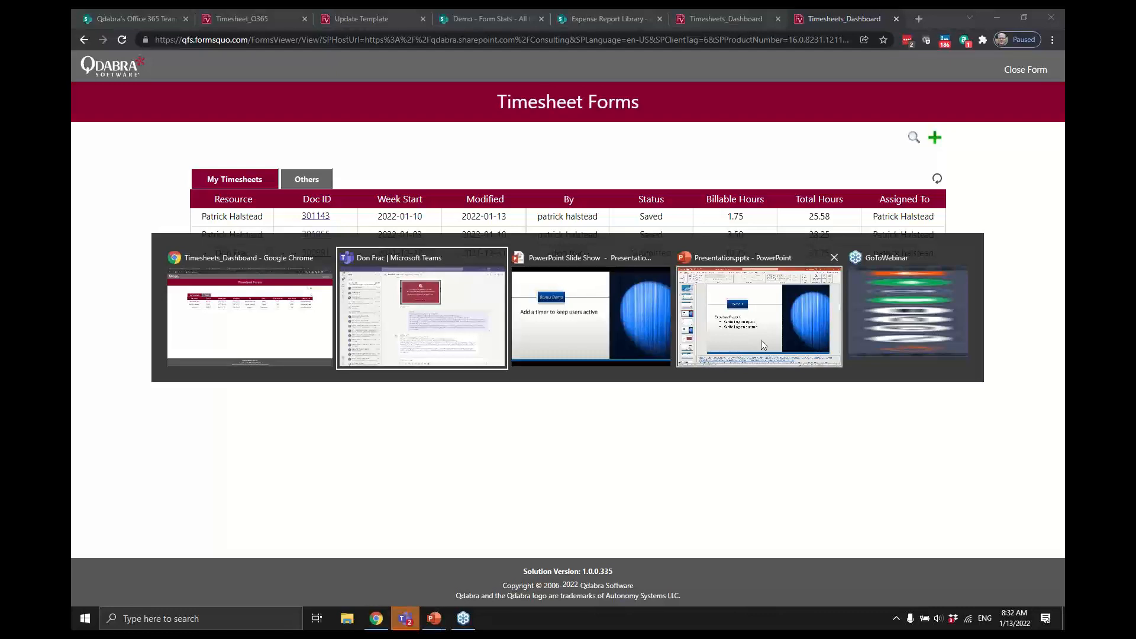
key(alt+Tab)
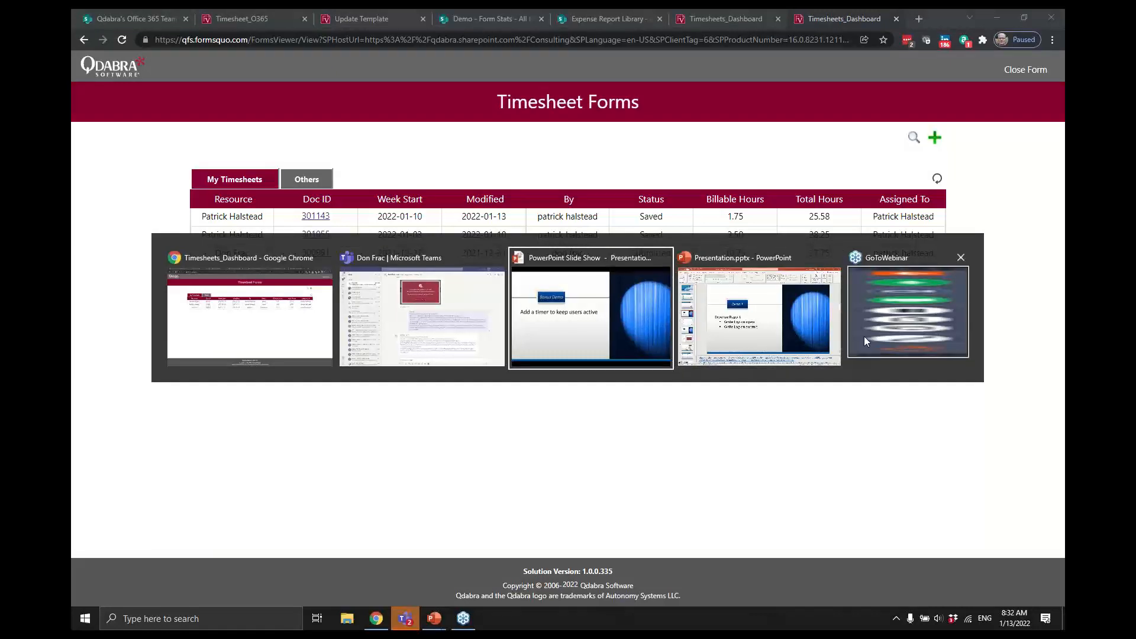
key(Right)
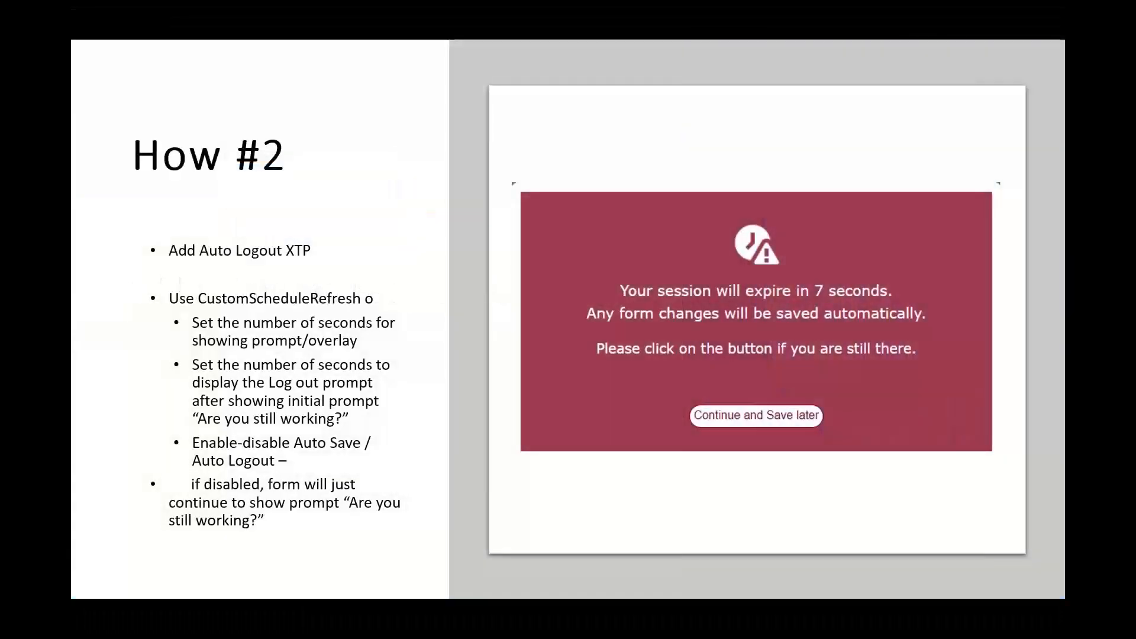
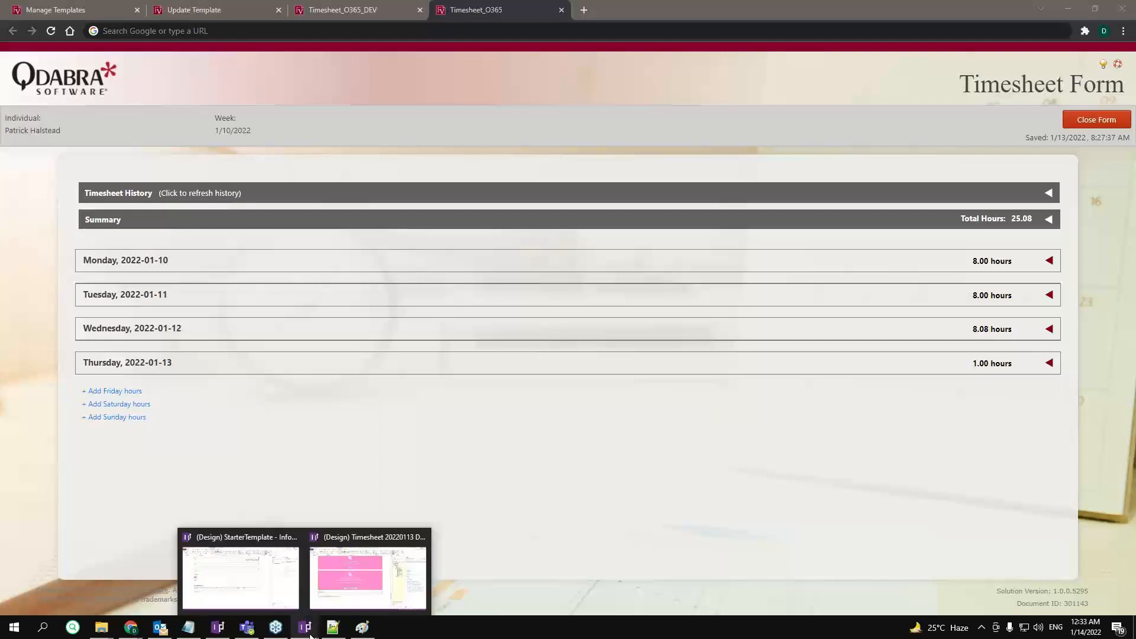
- In InfoPath's StarterTemplate design, place the cursor in the Body section and add Qd Timer XTP.xtp2 from the Desktop as a template-part custom control
click(289, 599)
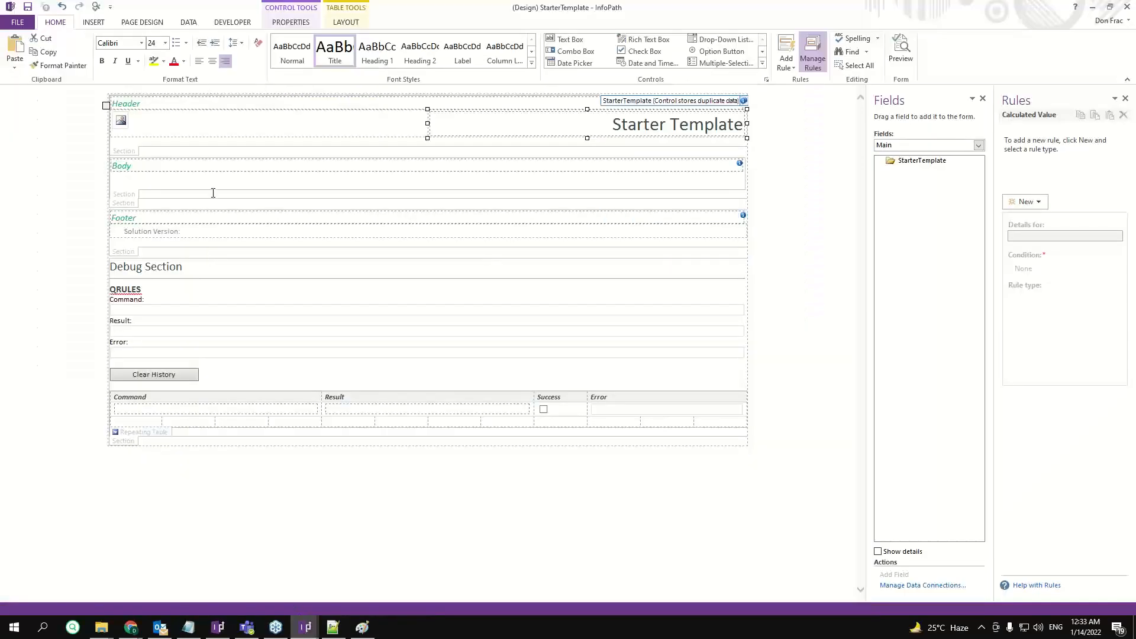
click(219, 181)
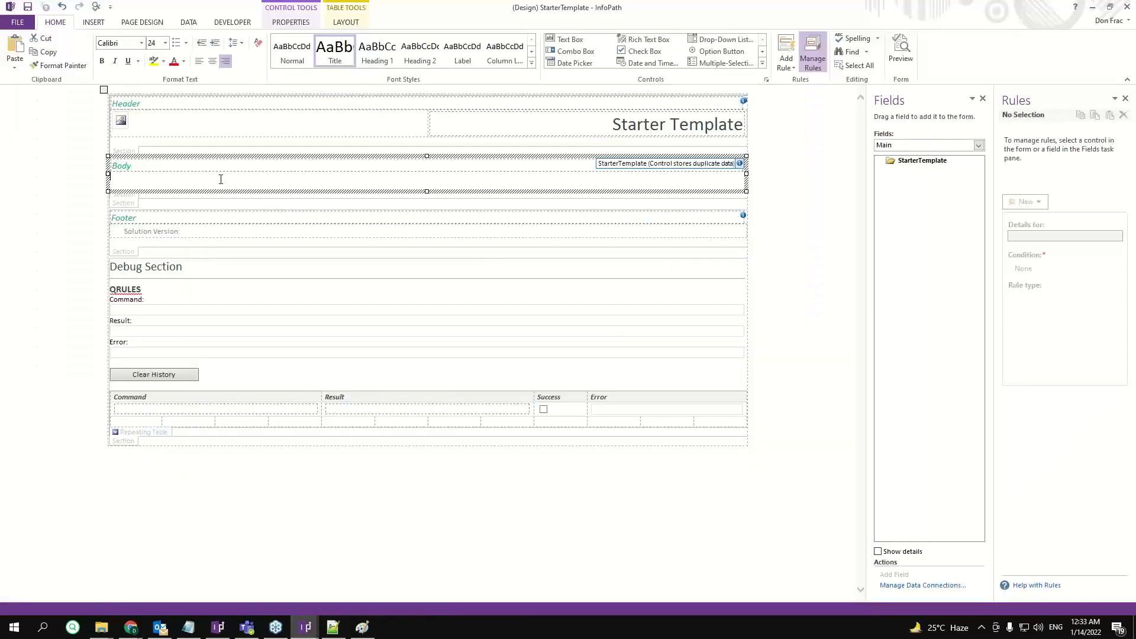
click(763, 64)
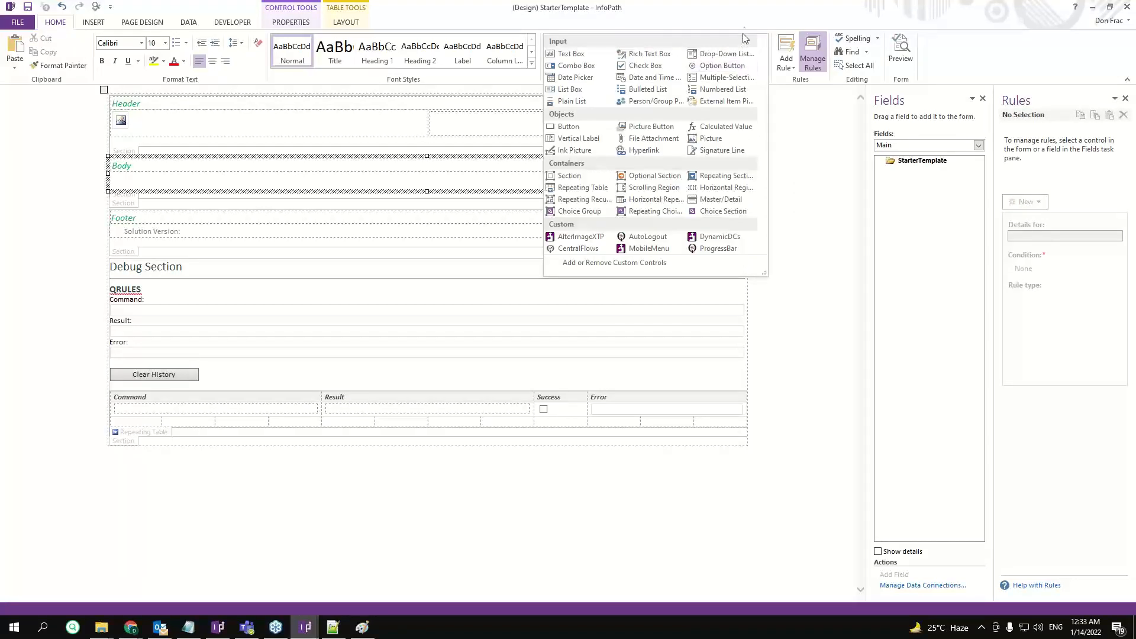
click(651, 267)
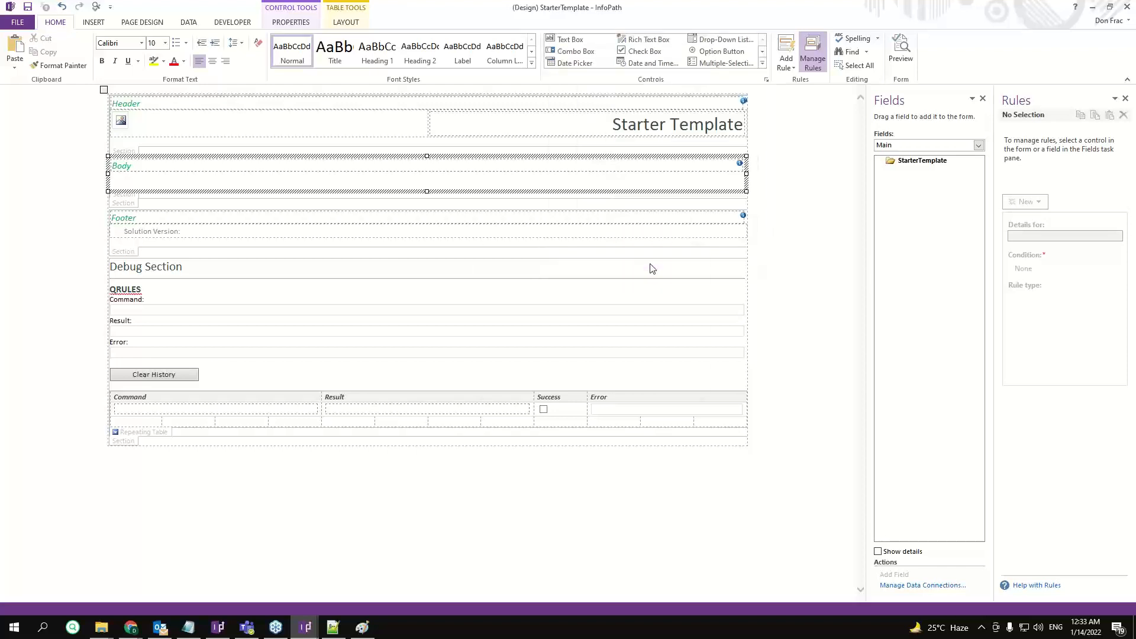
click(685, 290)
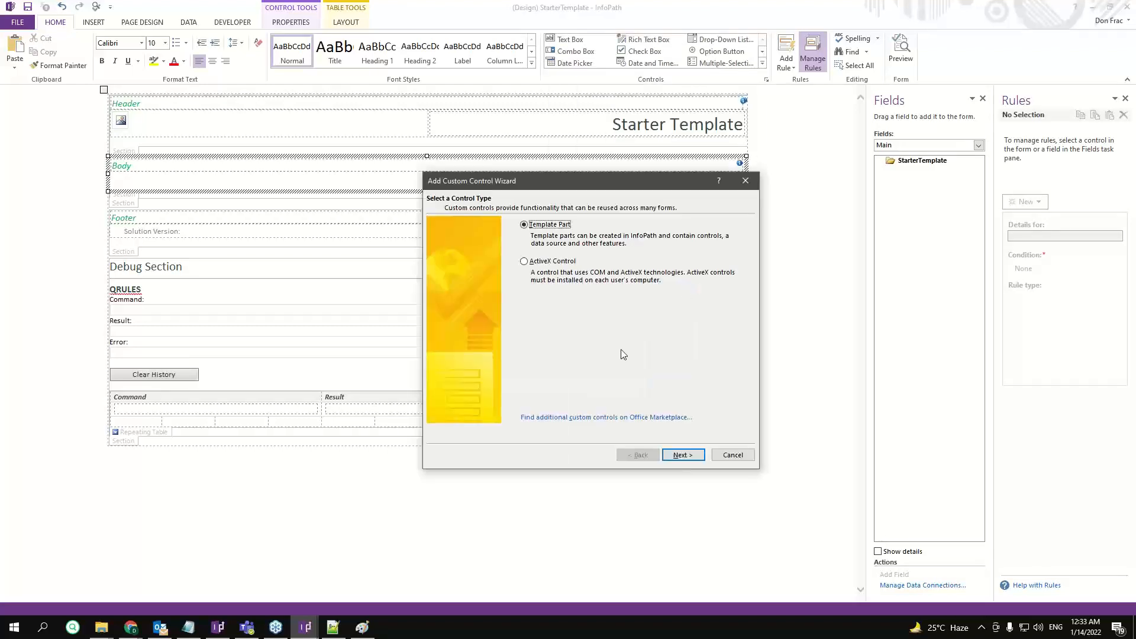
click(684, 455)
click(729, 254)
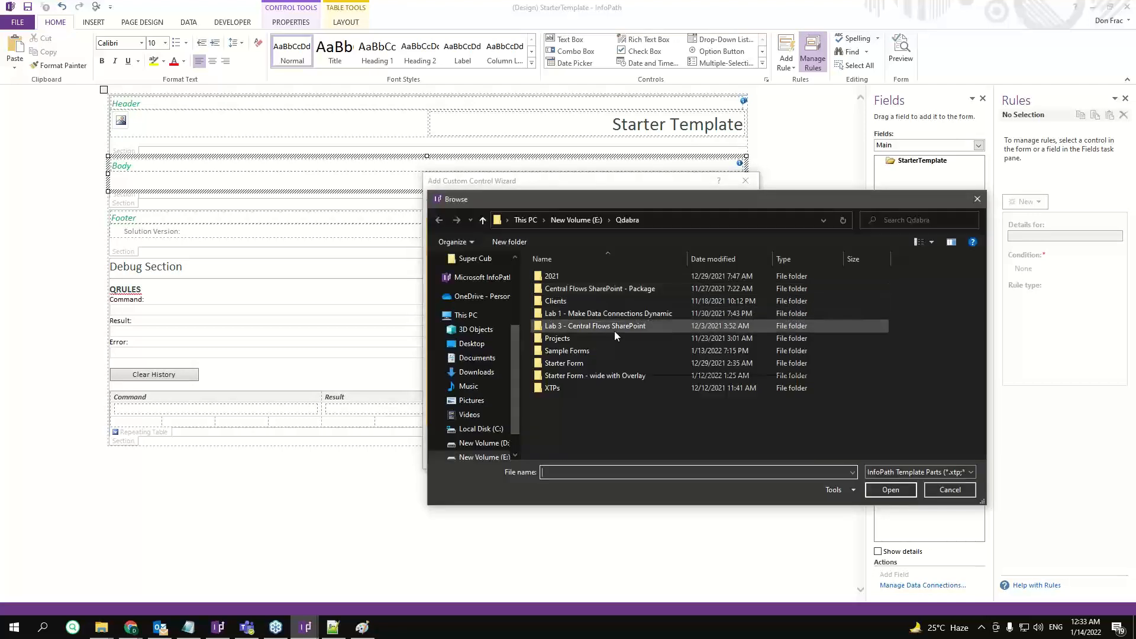
click(472, 344)
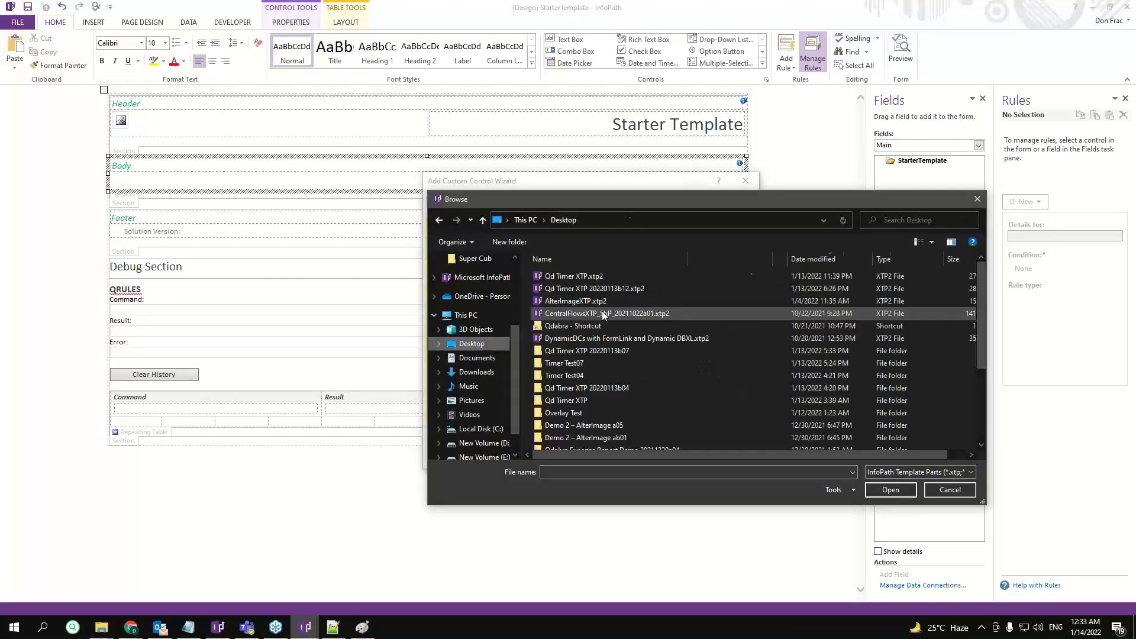
double_click(605, 275)
click(684, 455)
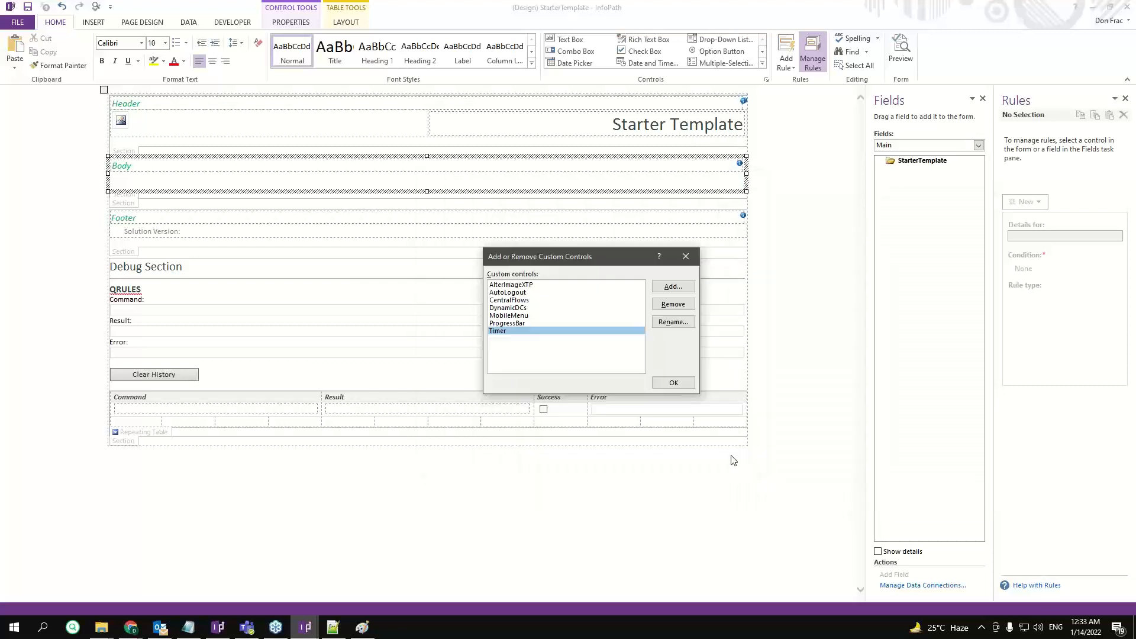
click(674, 386)
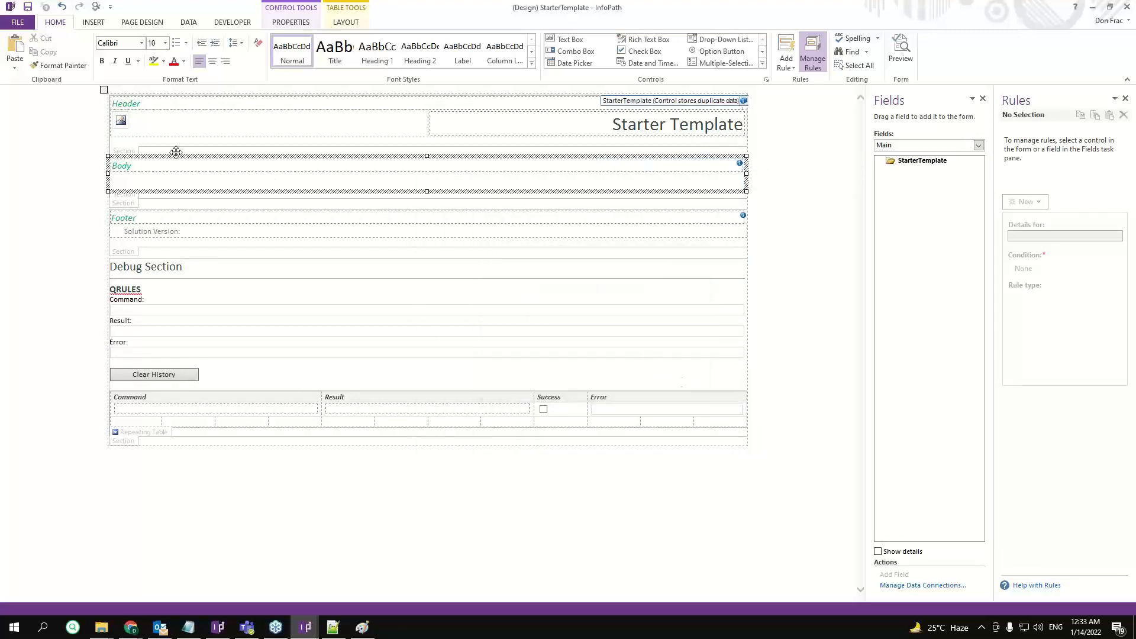
- Insert the Timer custom control into the form's Body section and select its Qd_Timer section
click(762, 64)
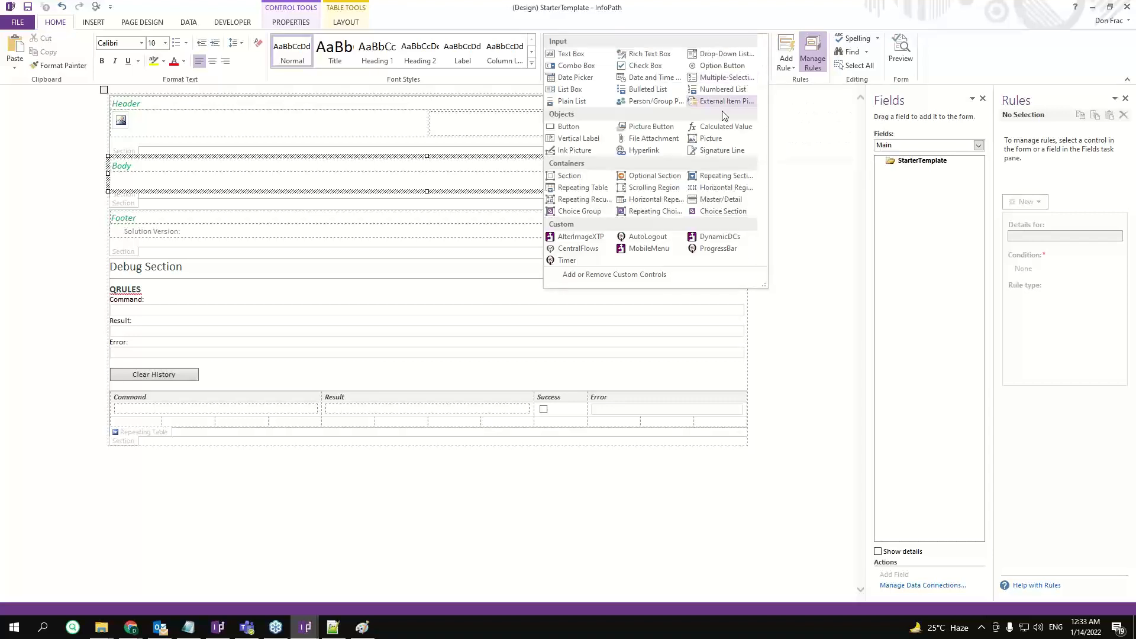
click(568, 261)
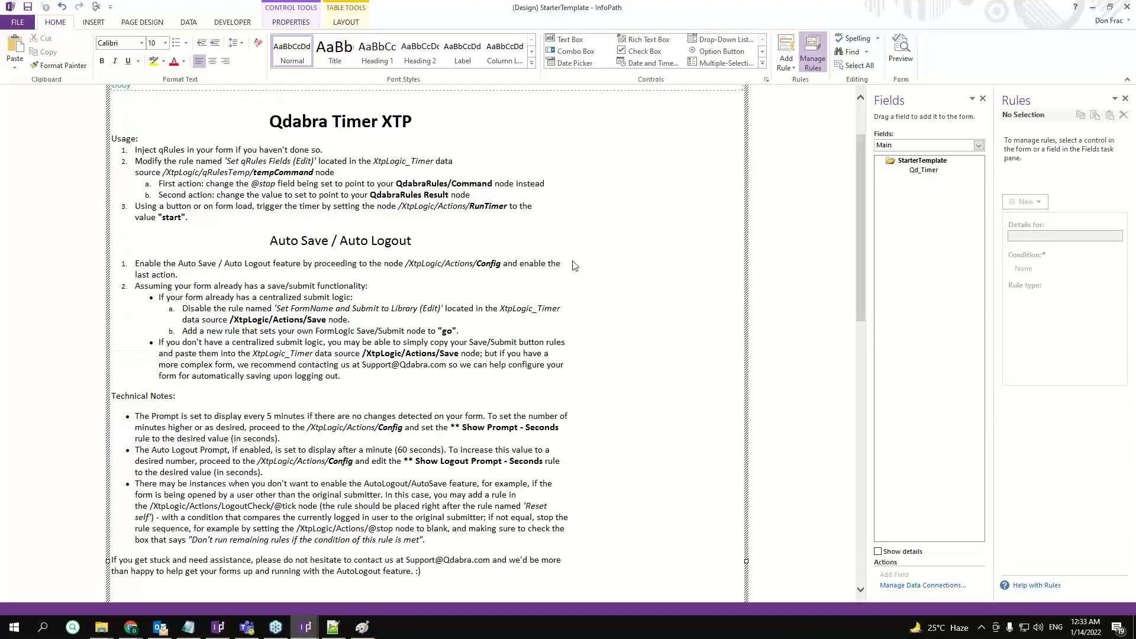
click(723, 108)
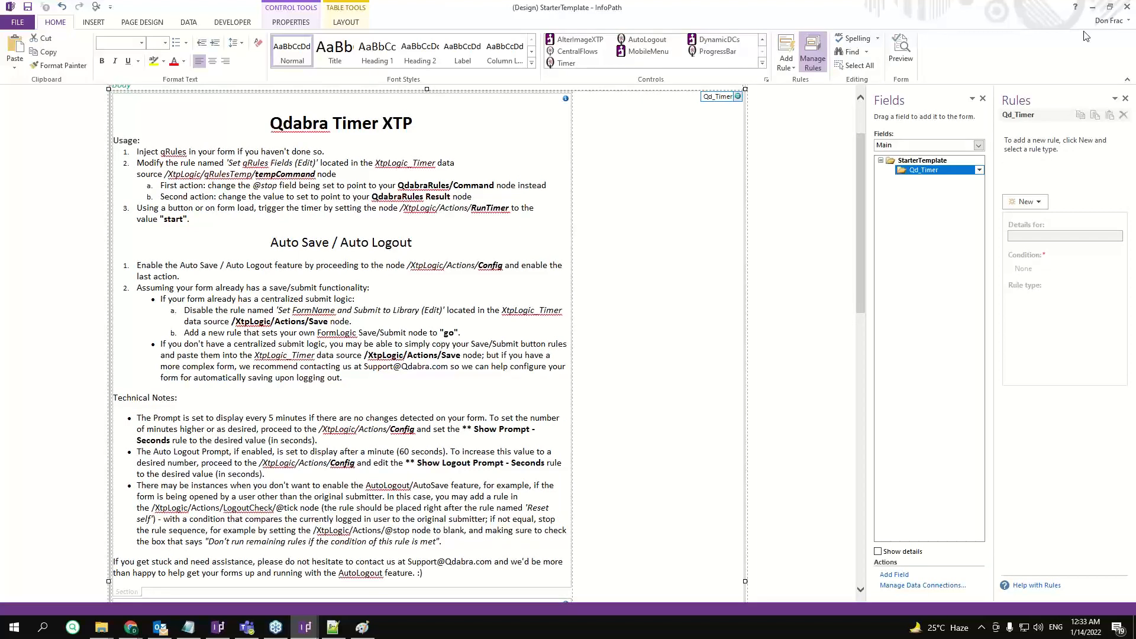
click(1127, 7)
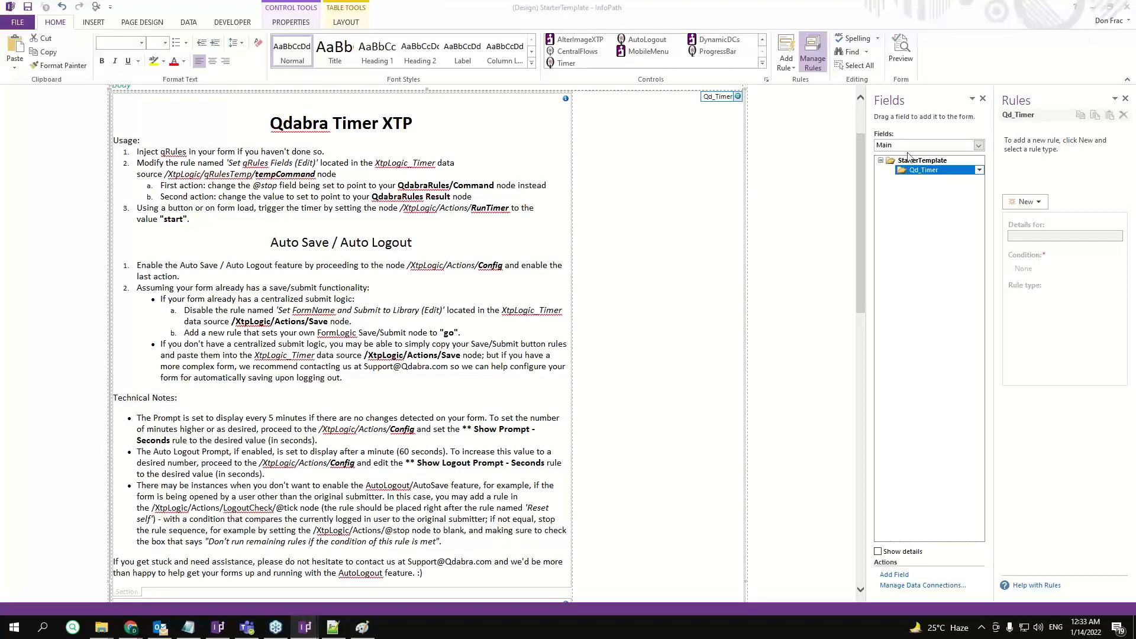
- In XtpLogic_Timer's tempCommand rule Set qRules Fields (Edit), point the first action's field to Command in QdabraRules
click(908, 146)
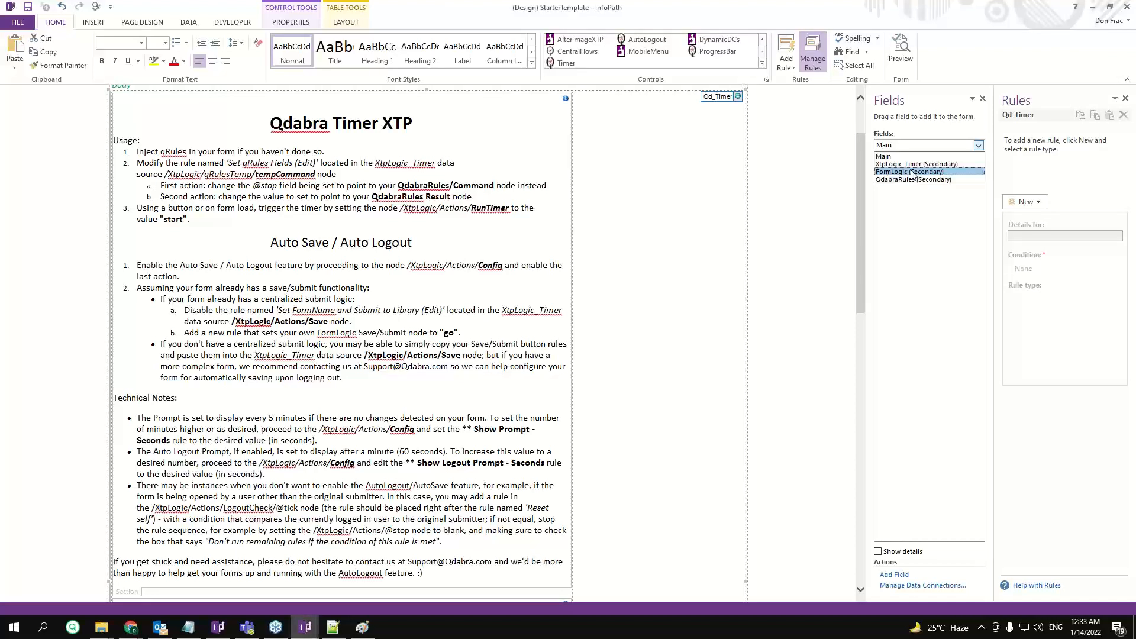
click(917, 164)
click(932, 181)
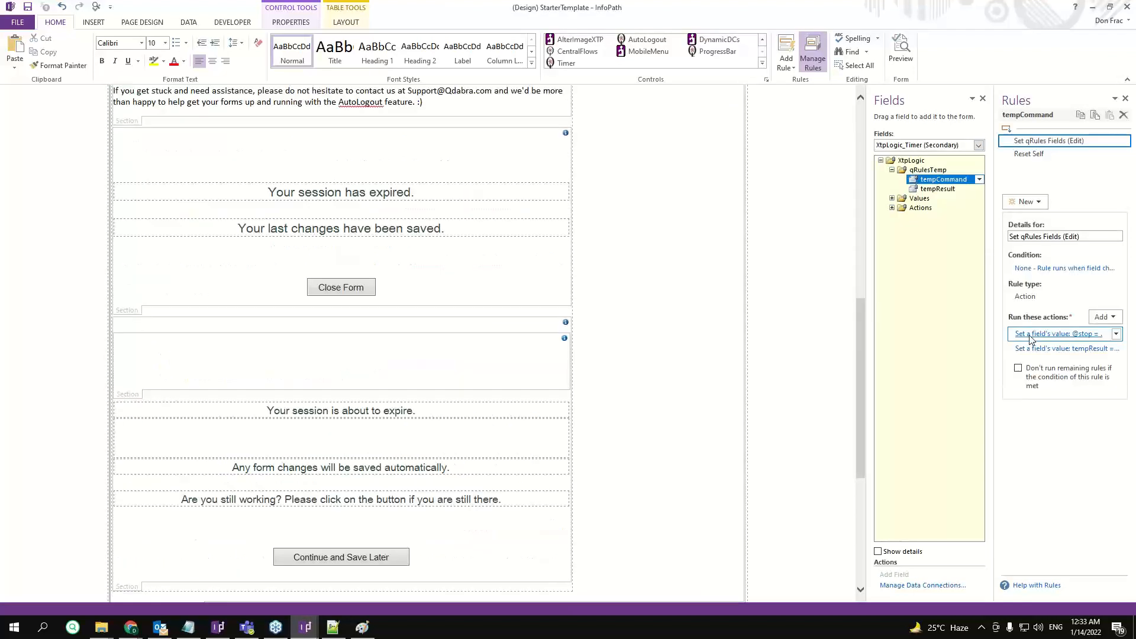
click(1030, 334)
click(723, 313)
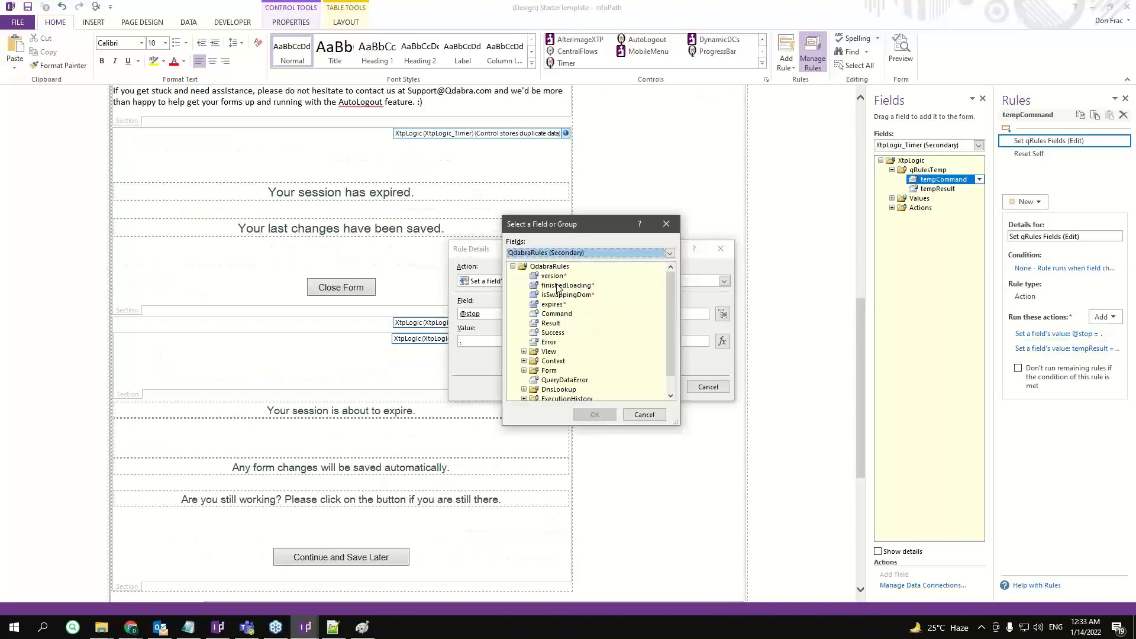
click(557, 314)
double_click(557, 314)
click(659, 387)
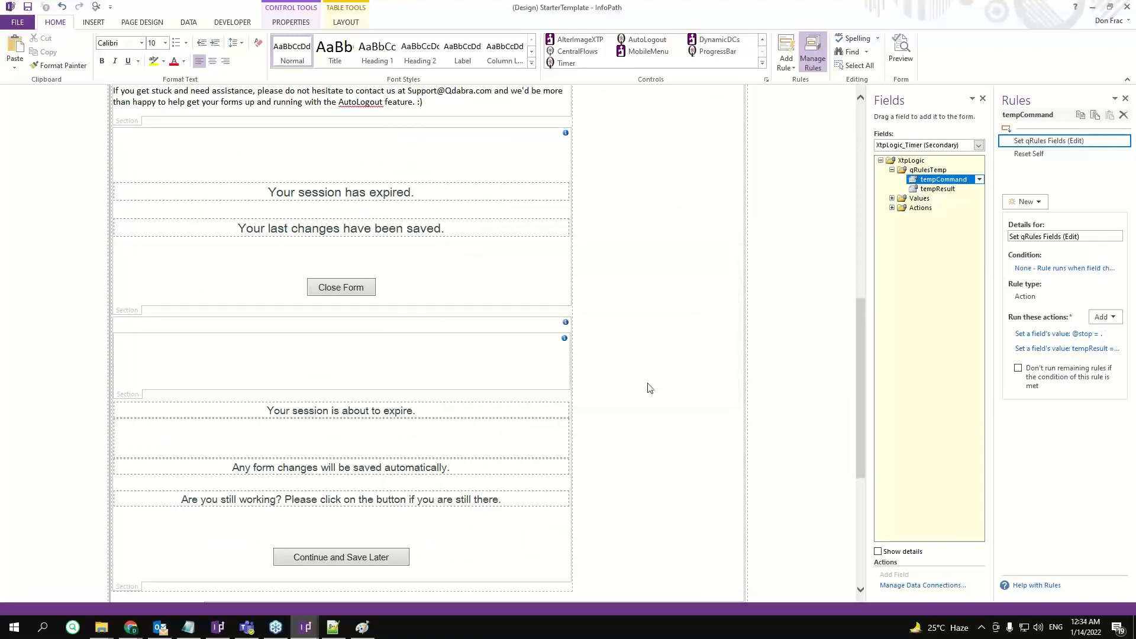
- Set the rule's tempResult value to the formula xdXDocument:GetDOM("QdabraRules")/QdabraRules/Result and verify it
click(1049, 349)
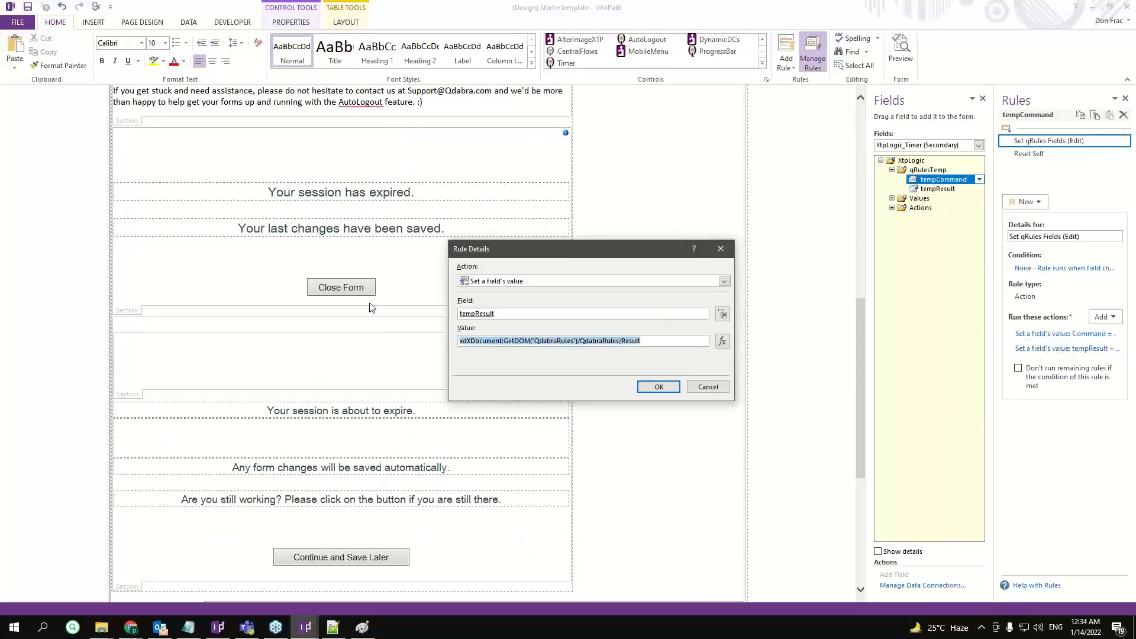
click(723, 341)
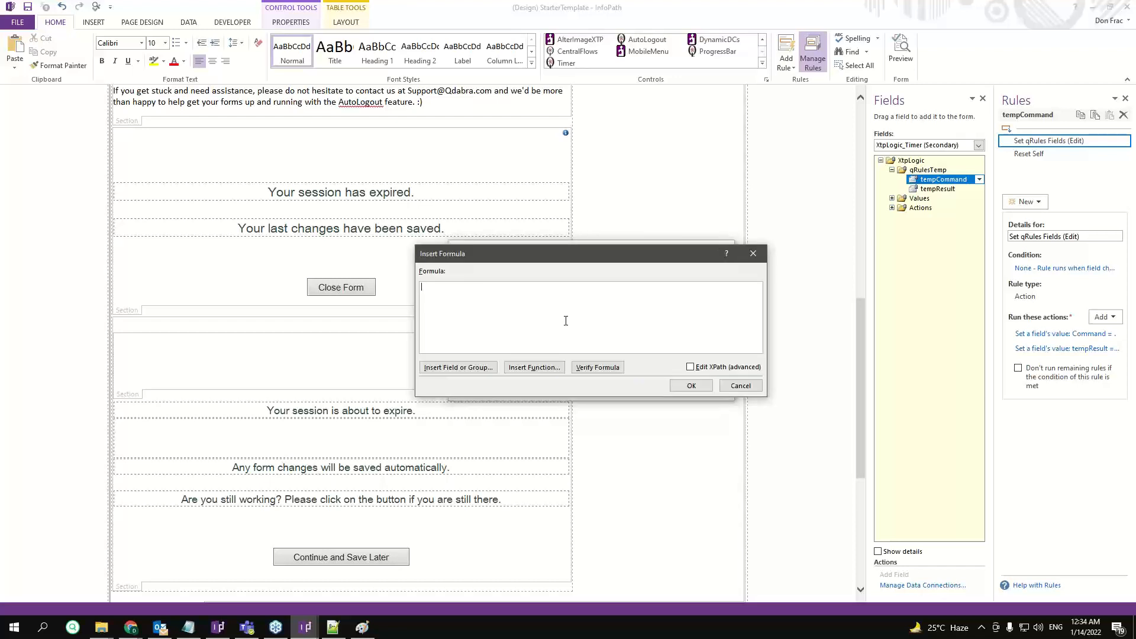
text(xdXDocument:GetDOM("QdabraRules")/QdabraRules/Result)
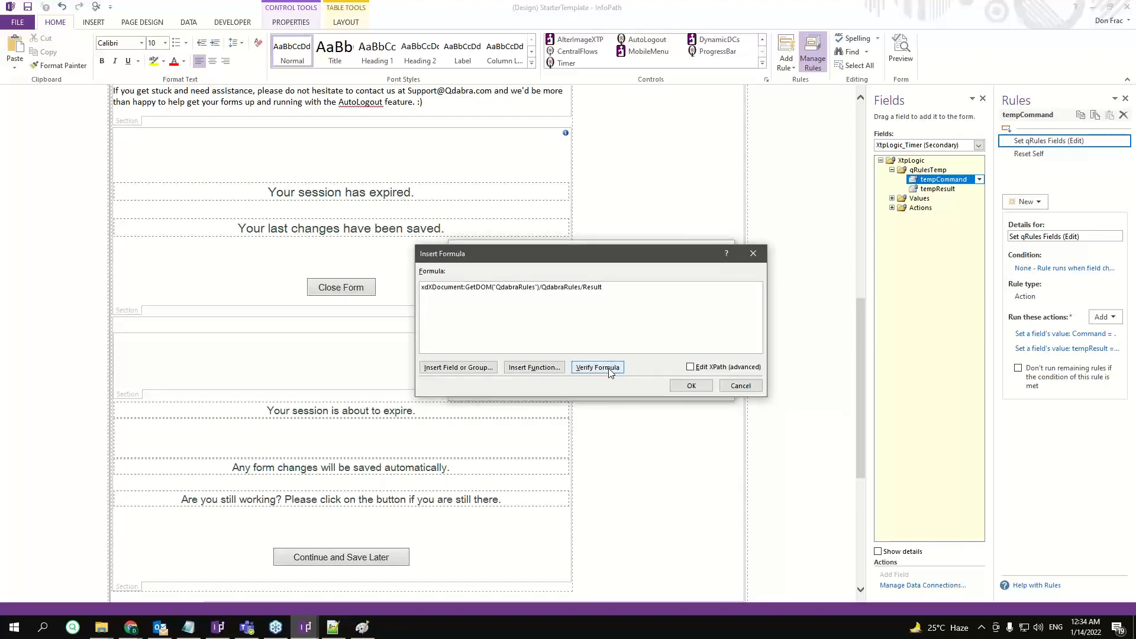
click(589, 367)
click(573, 347)
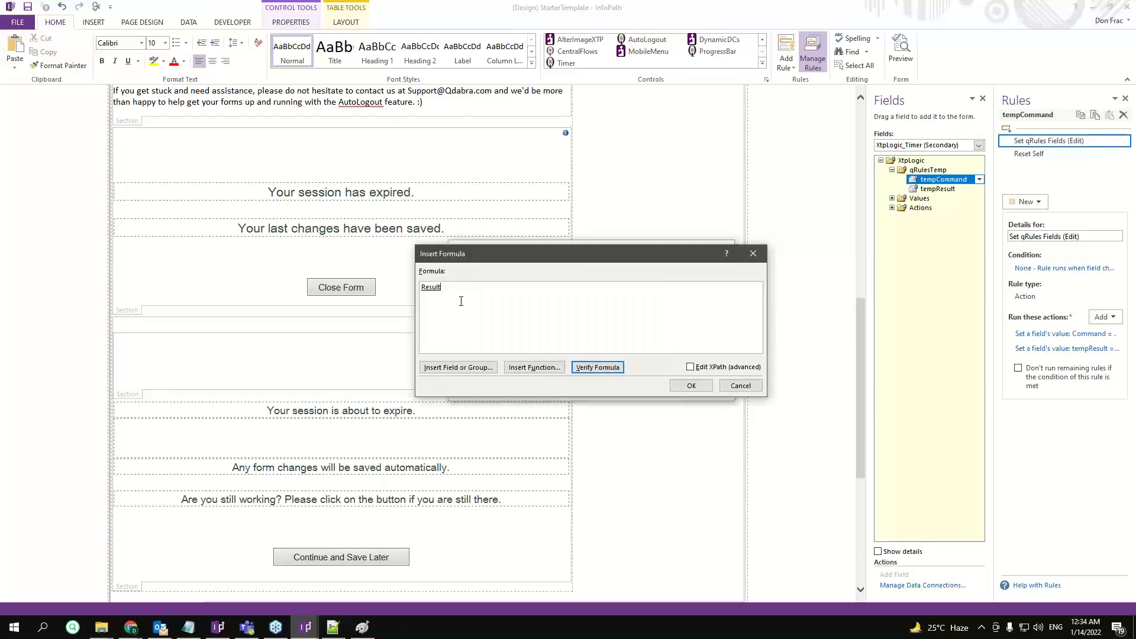
click(691, 385)
click(656, 388)
- Under XtpLogic_Timer's Actions/Config node, set showPromptSecs to 15 in the ** Show Prompt - Seconds rule
drag(995, 374, 883, 364)
click(793, 208)
click(831, 237)
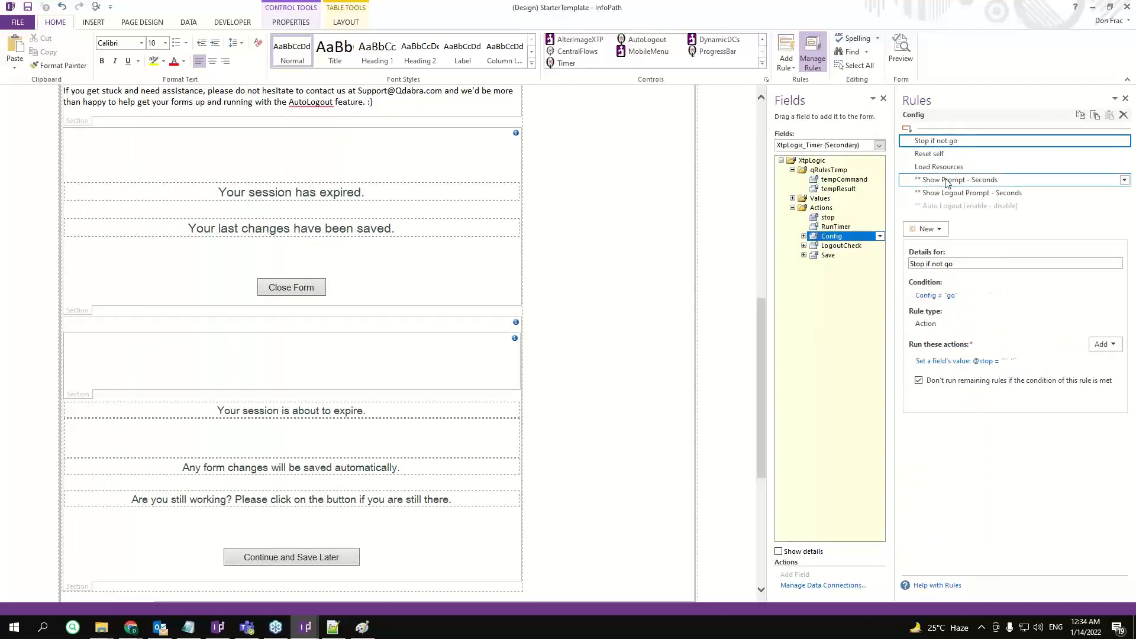
click(945, 181)
drag(892, 271, 697, 222)
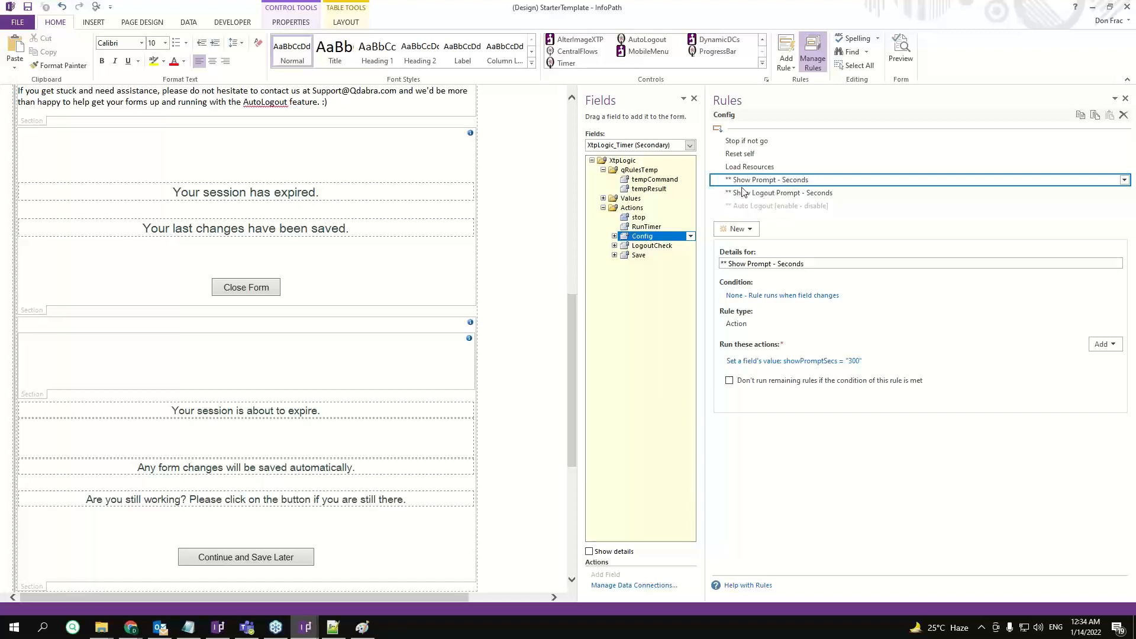
click(839, 361)
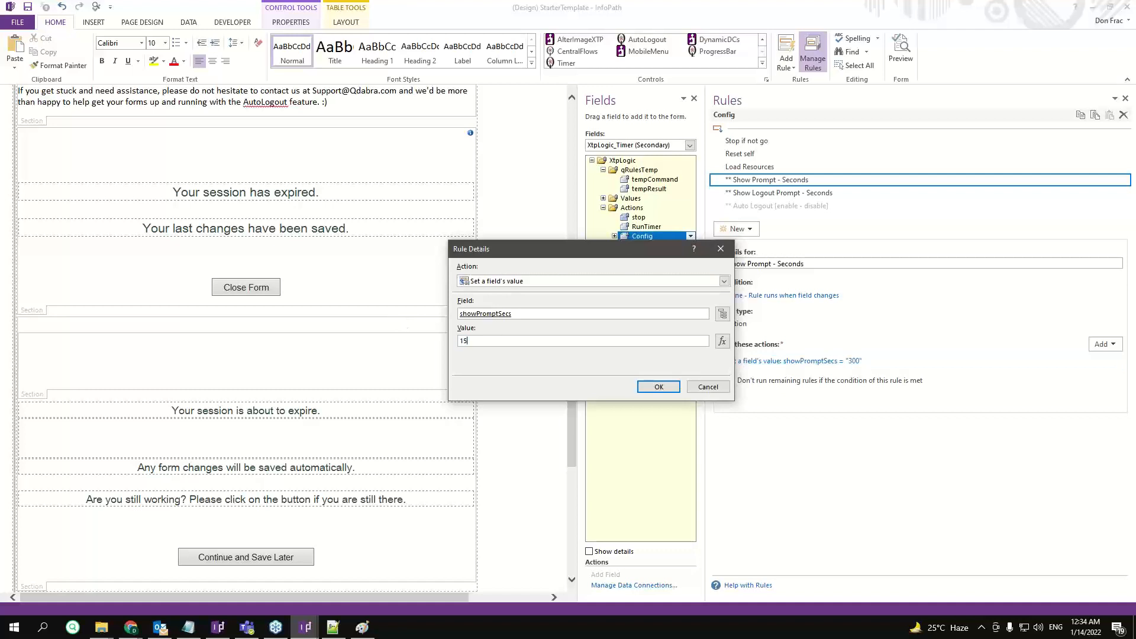
click(678, 387)
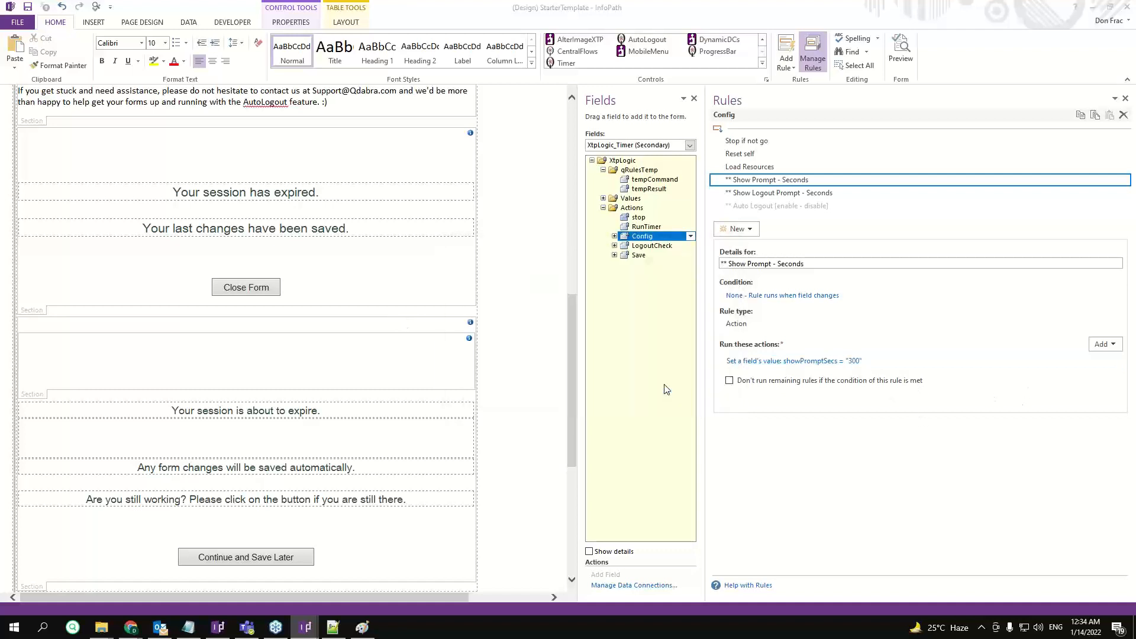
- Set showLogoutSecs to 10 in the Config node's ** Show Logout Prompt - Seconds rule
click(827, 191)
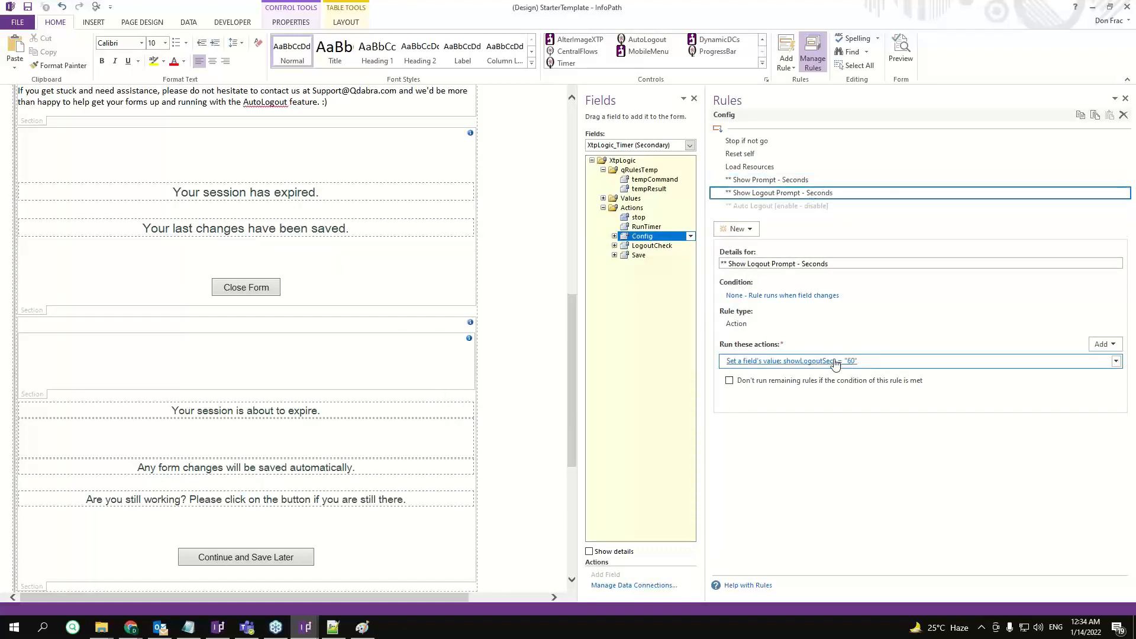
double_click(487, 339)
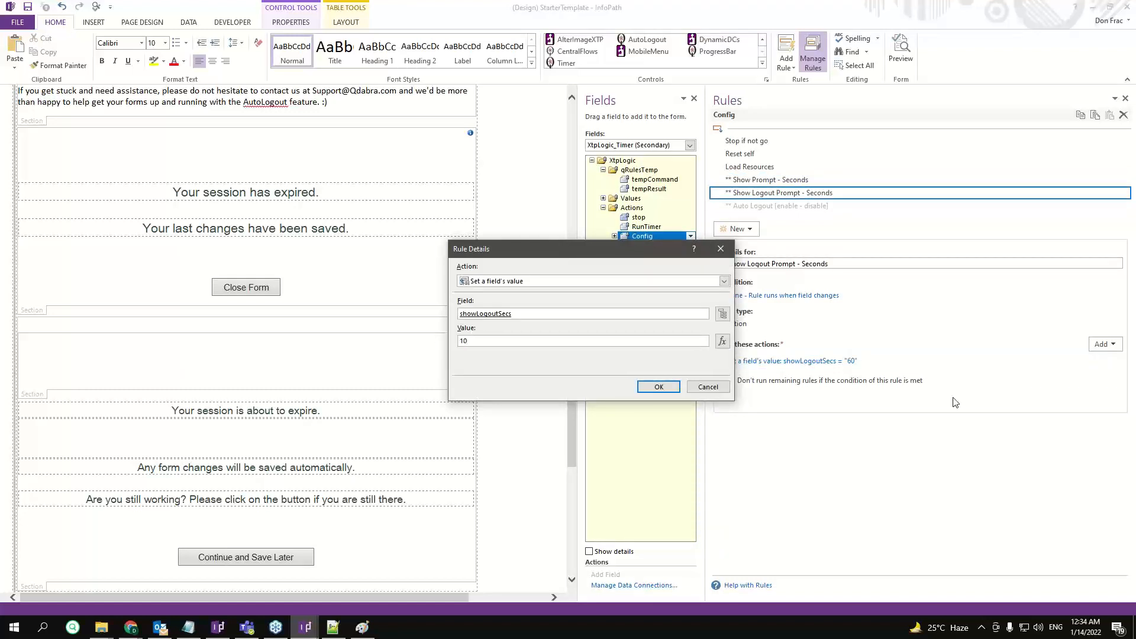
text(10)
click(659, 387)
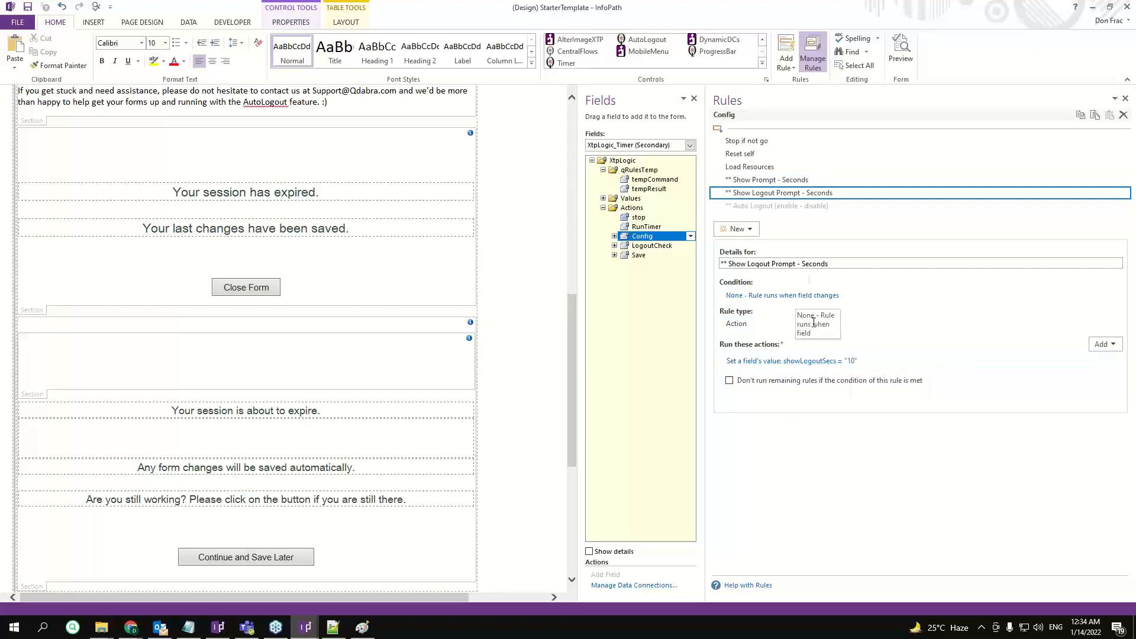
- Enable the Config node's ** Auto Logout [enable - disable] rule
click(782, 208)
right_click(782, 212)
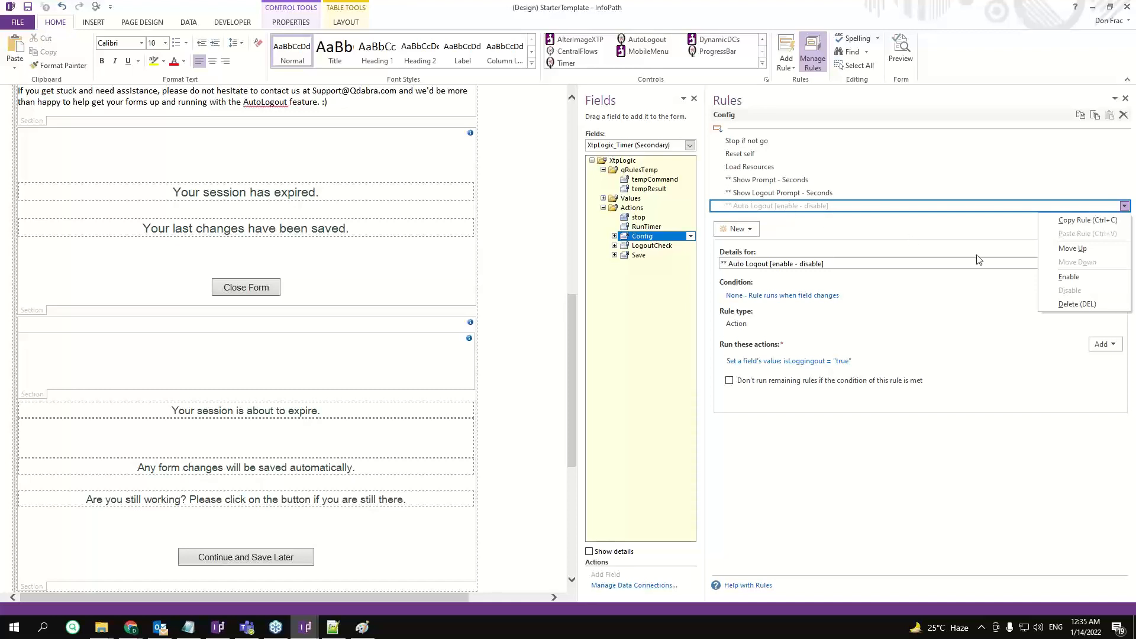
click(1076, 278)
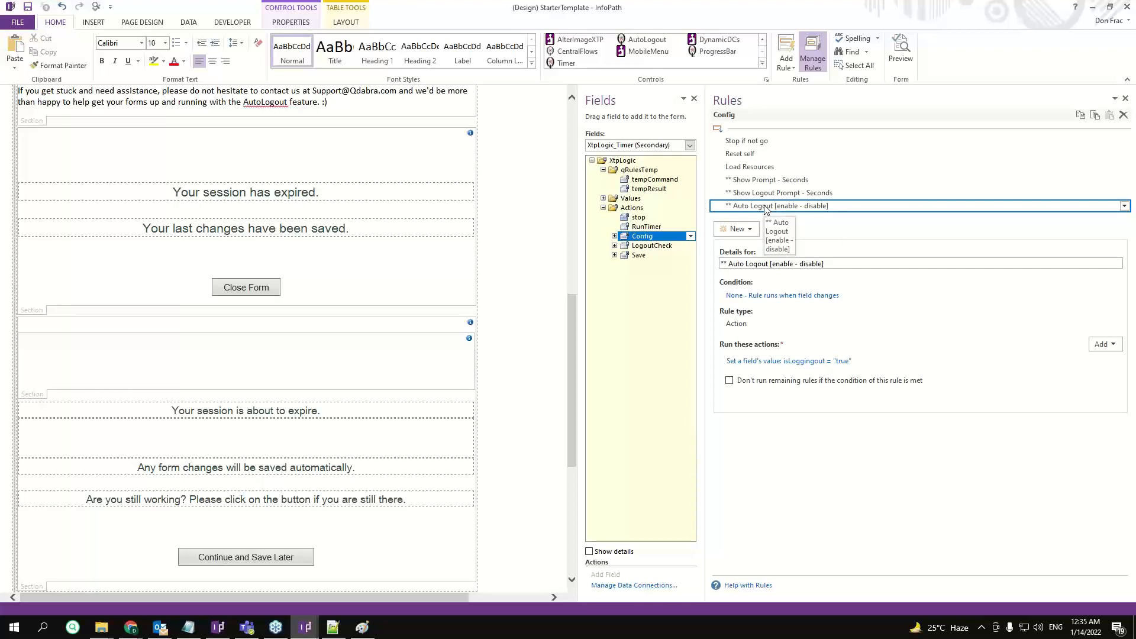
- Examine the rules on the XtpLogic_Timer Actions/Save node and the Timer XTP's usage instructions in the form
click(615, 255)
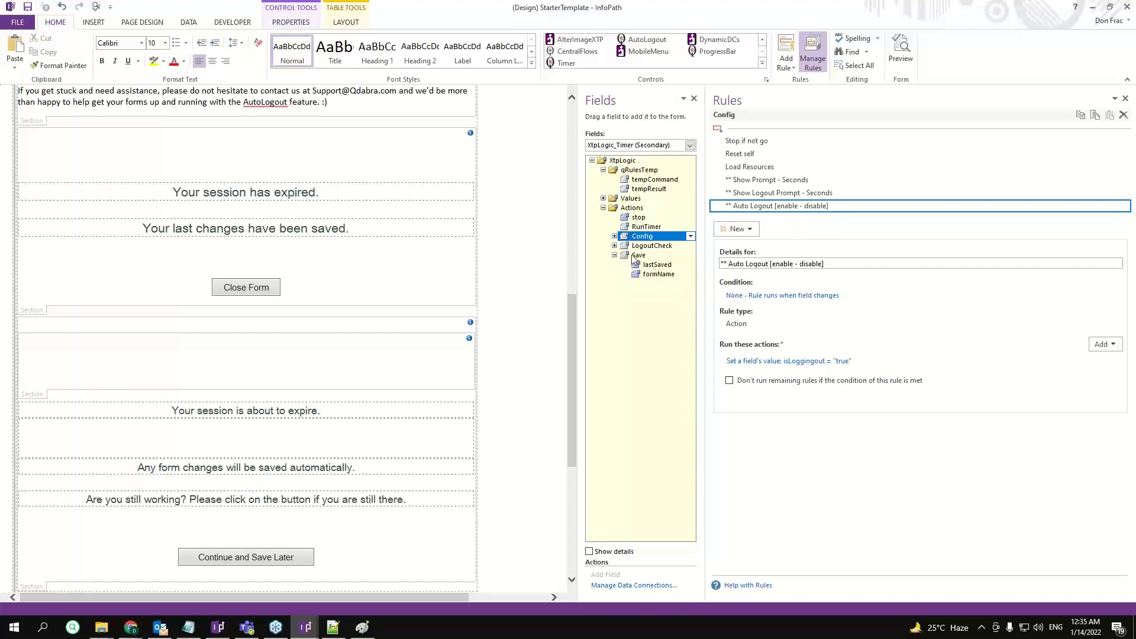
click(637, 257)
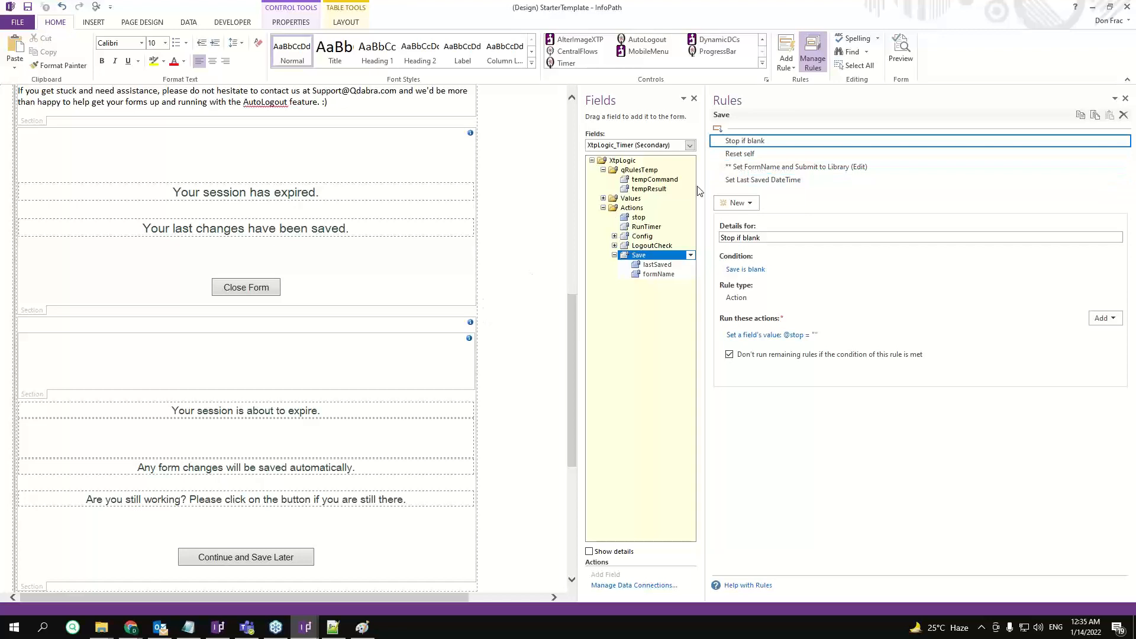
click(765, 180)
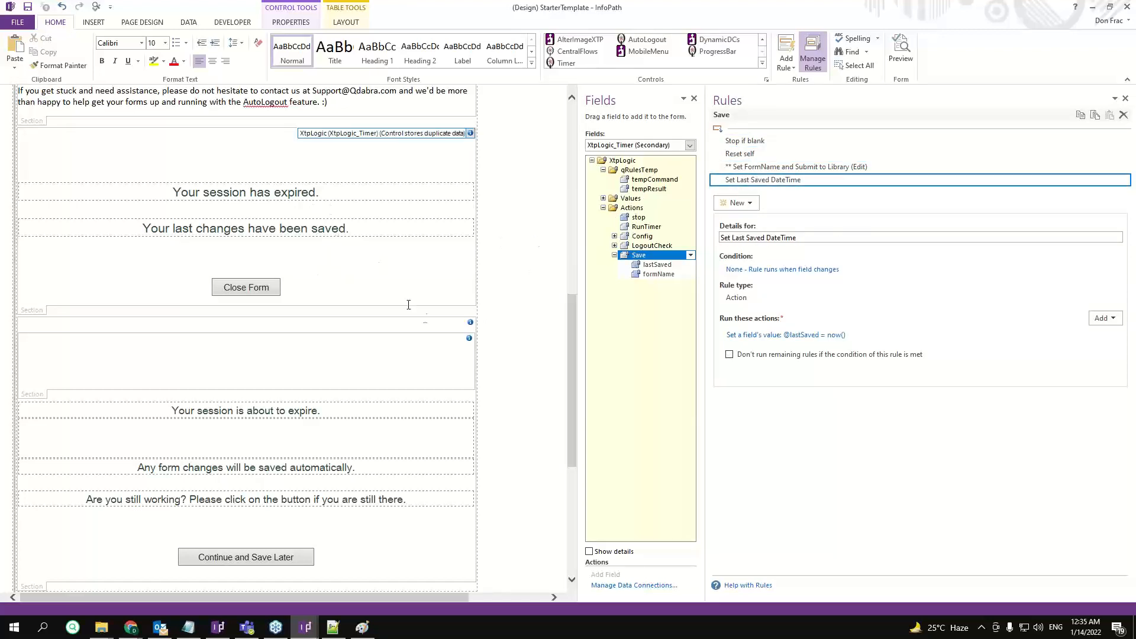
scroll(393, 335, up, 1)
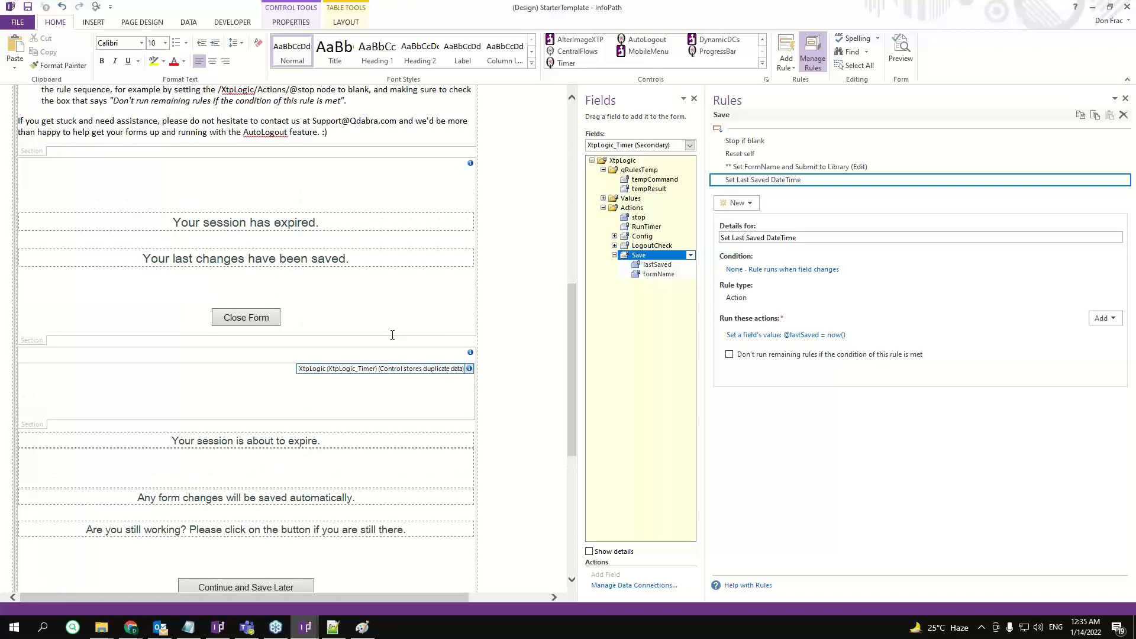
scroll(392, 335, up, 1)
scroll(392, 335, up, 5)
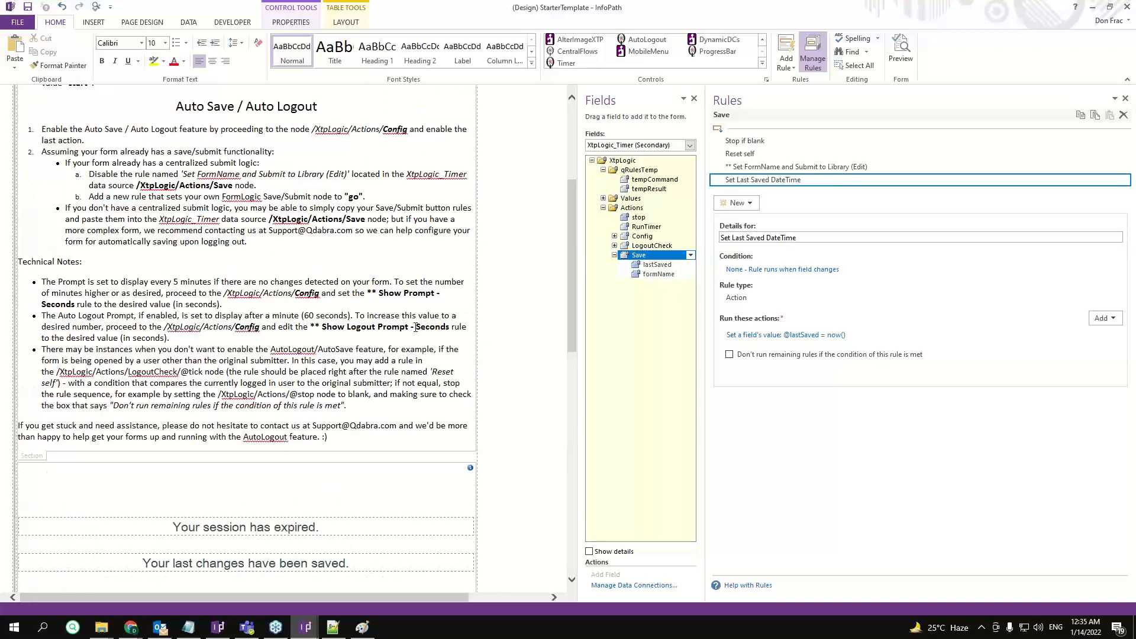
scroll(416, 327, up, 4)
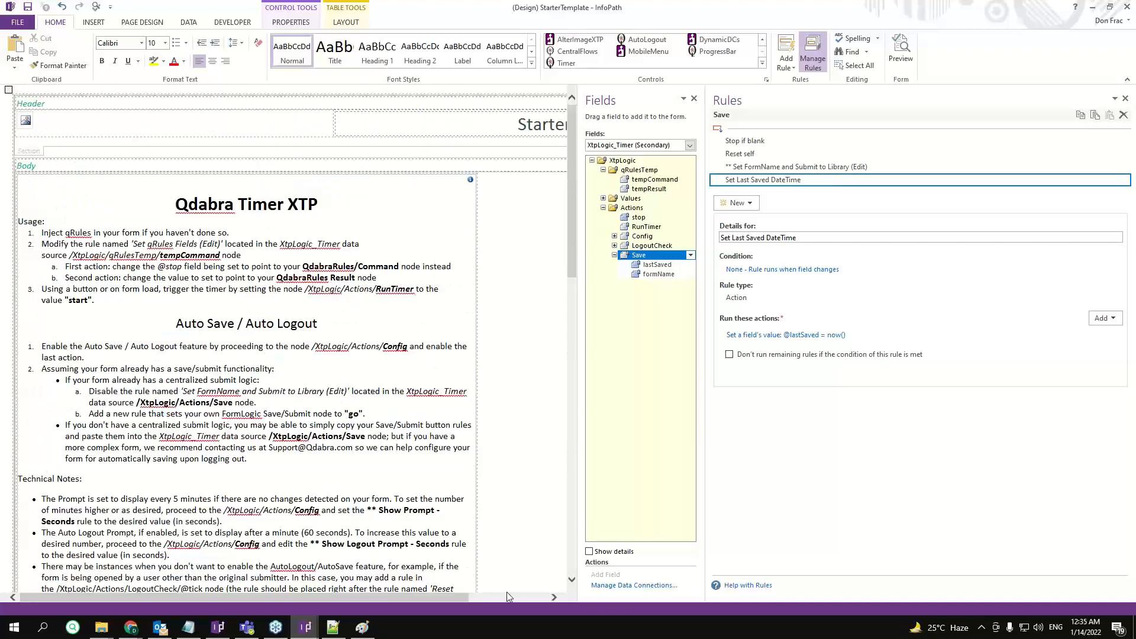
click(507, 593)
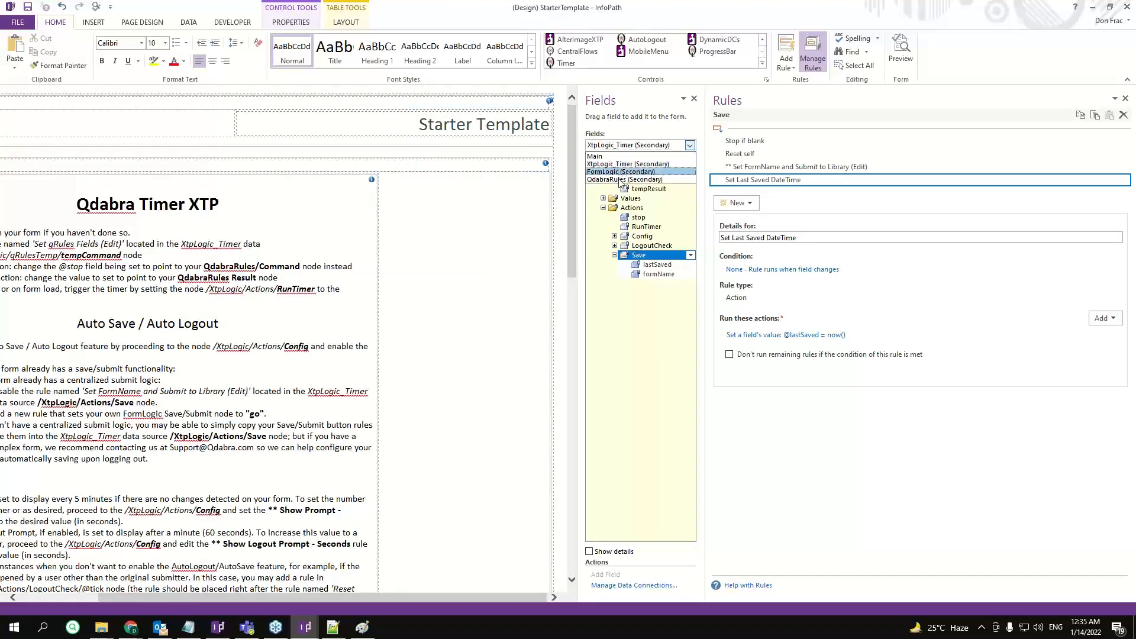
- Add an action rule named Run Timer to the finishedLoading field of the QdabraRules data source
click(646, 146)
click(639, 179)
click(641, 180)
click(769, 179)
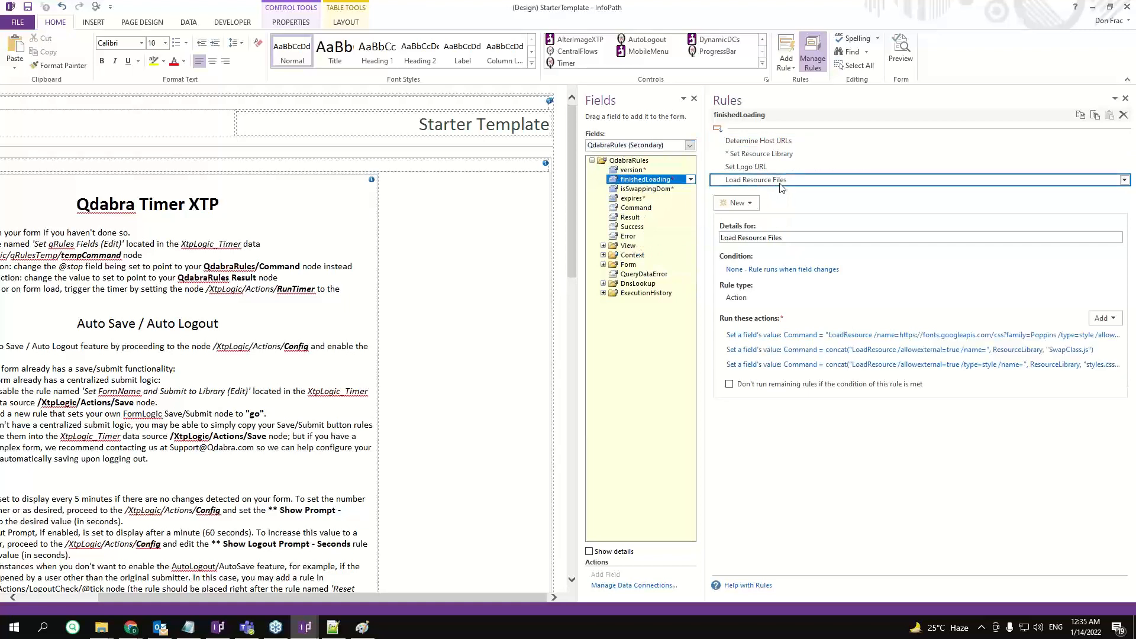
click(752, 203)
click(762, 245)
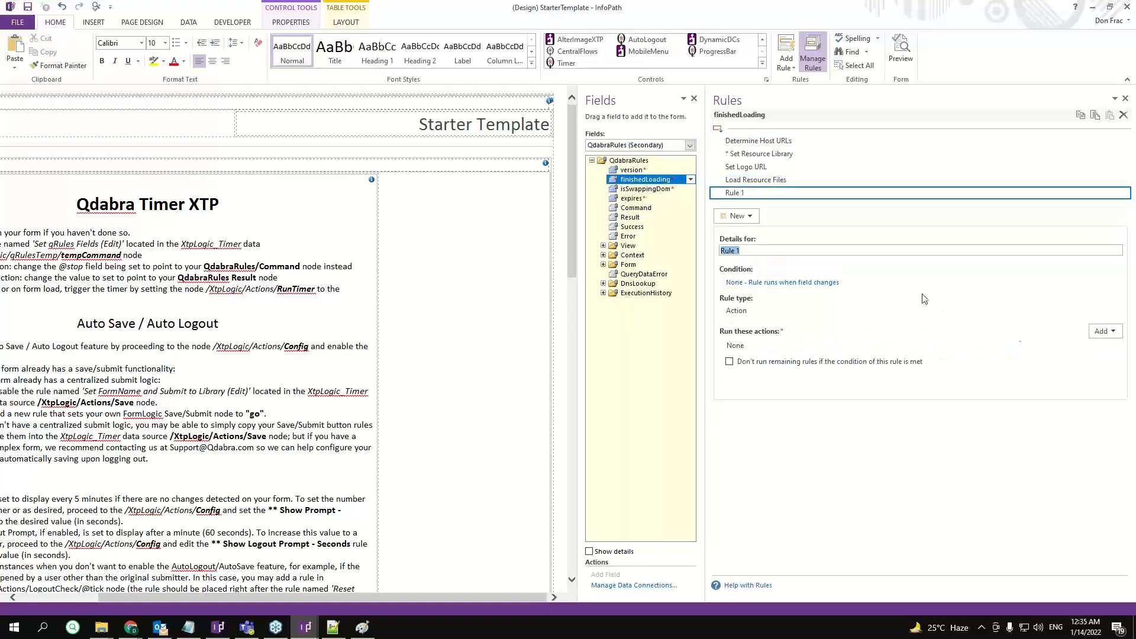
text(Run Timer)
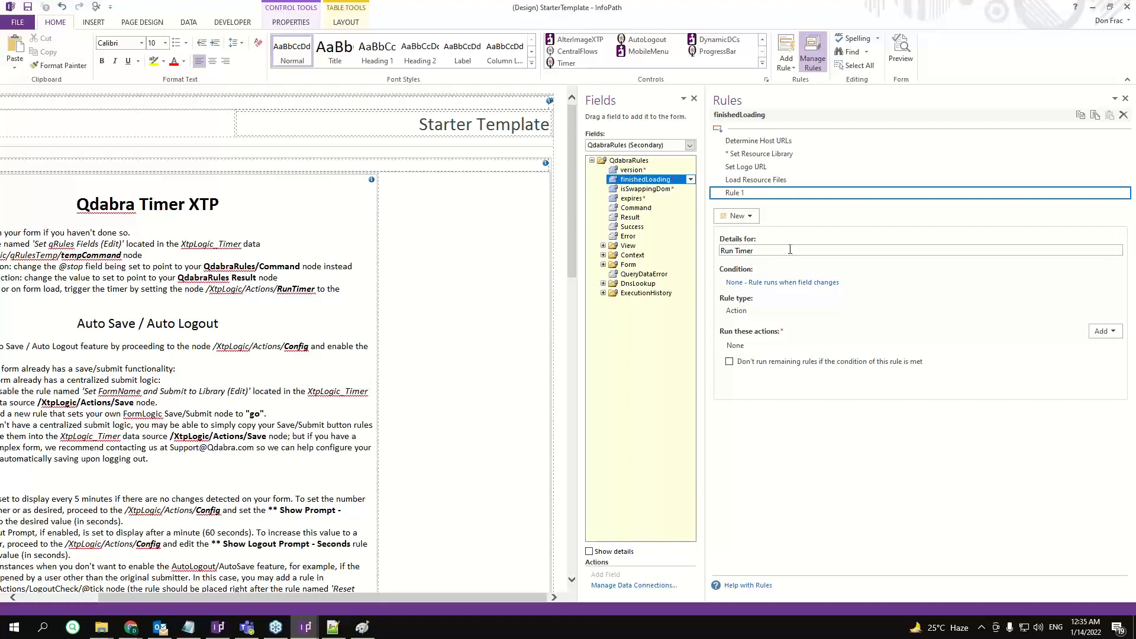
- Give the Run Timer rule an action that sets XtpLogic_Timer's Actions/RunTimer field to start
click(1102, 332)
click(1070, 377)
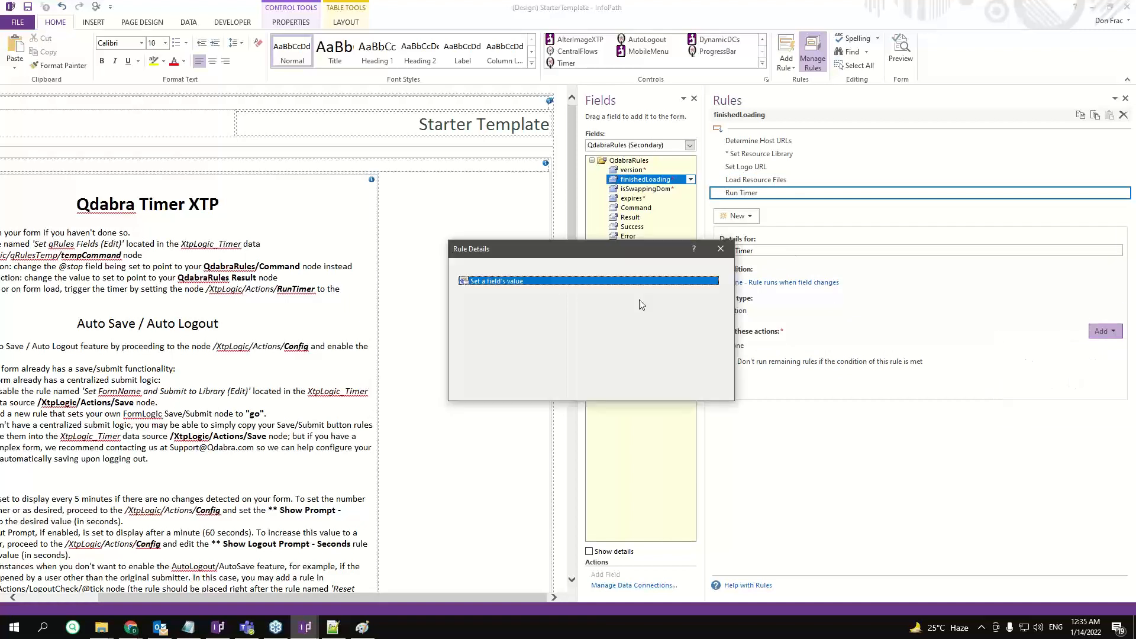
click(722, 314)
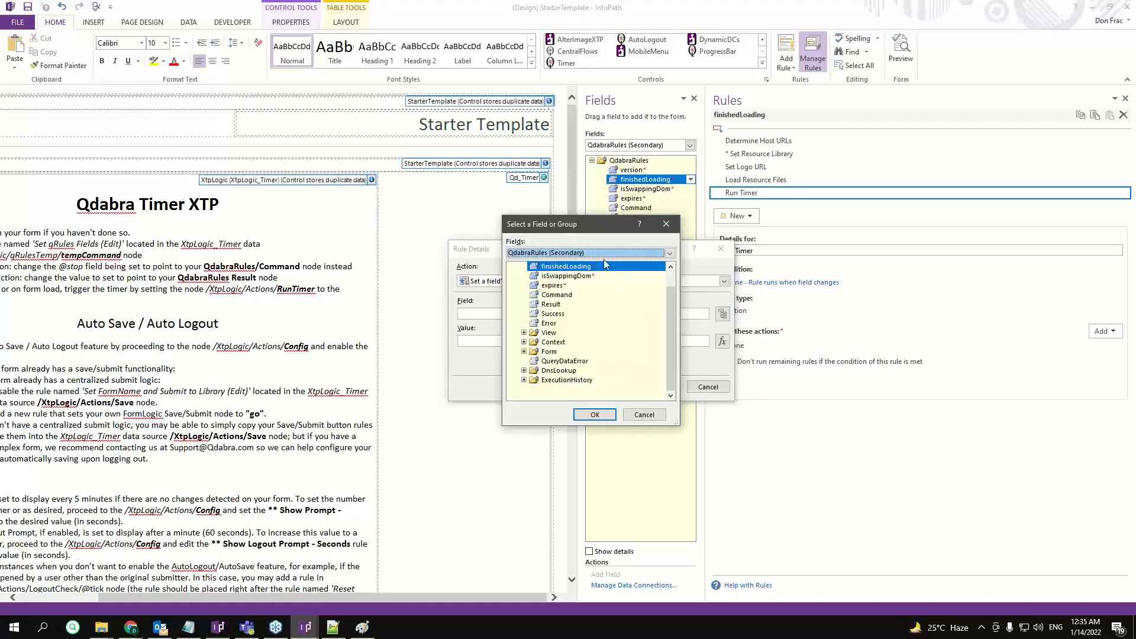
click(604, 254)
click(586, 278)
click(523, 295)
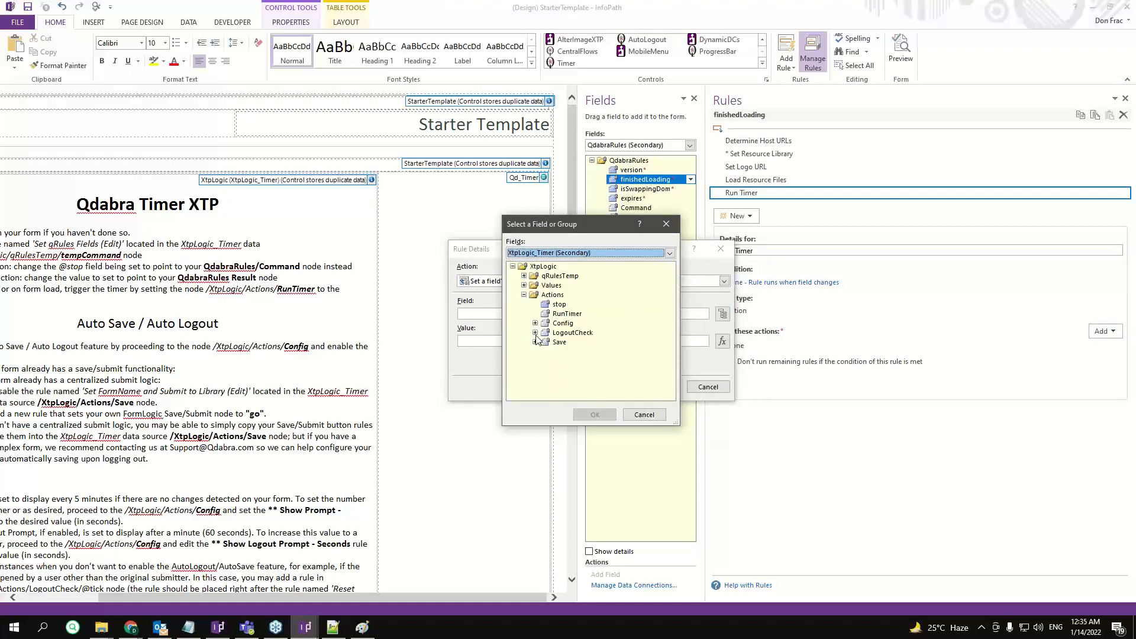
click(536, 334)
click(535, 324)
double_click(567, 314)
click(511, 343)
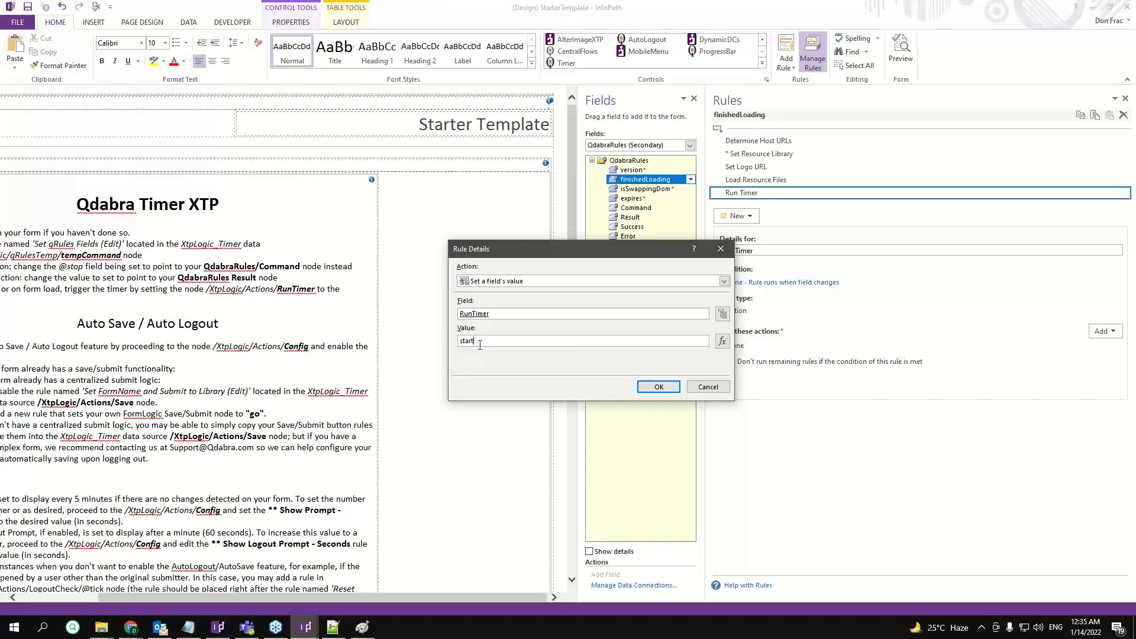
click(657, 386)
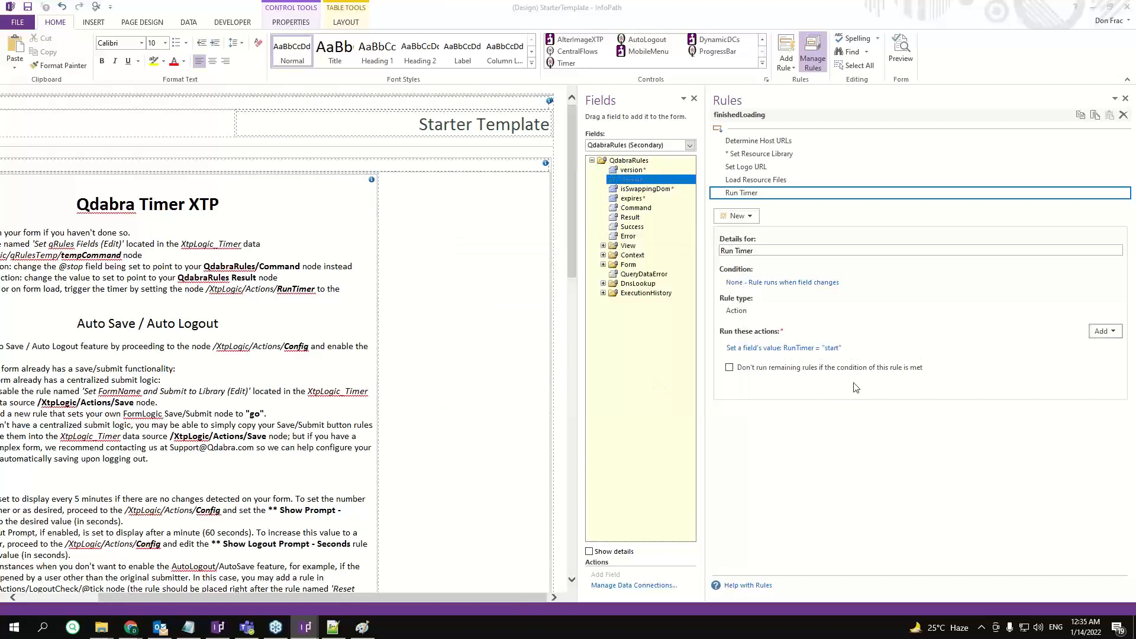
- Save a copy of the form template to the Desktop as StarterTemplate.xsn
click(32, 24)
click(55, 155)
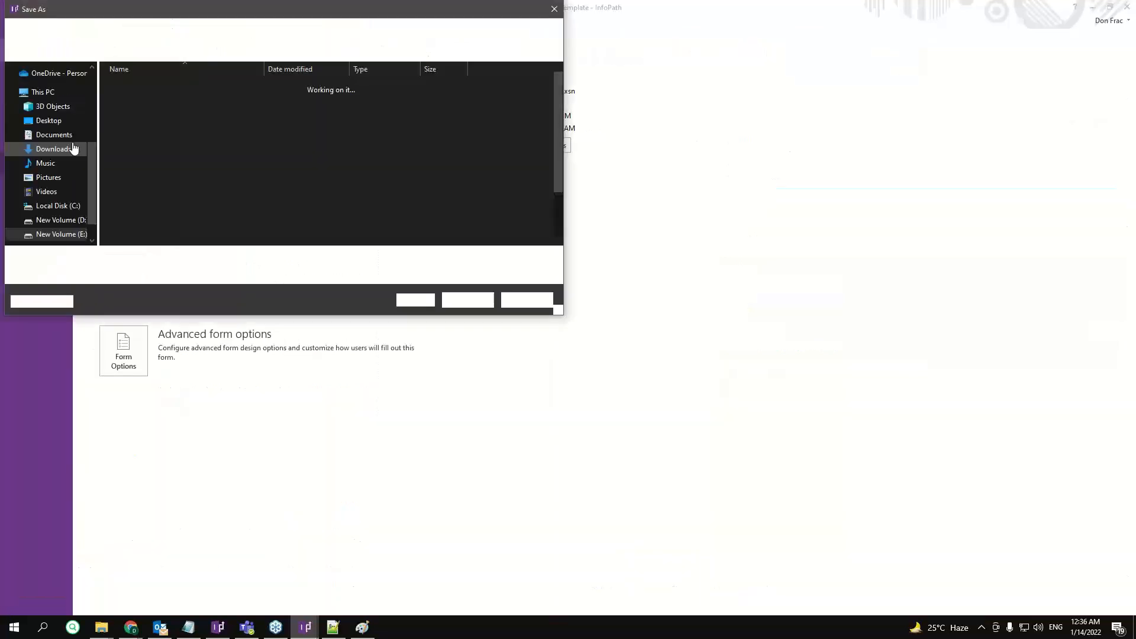
click(59, 121)
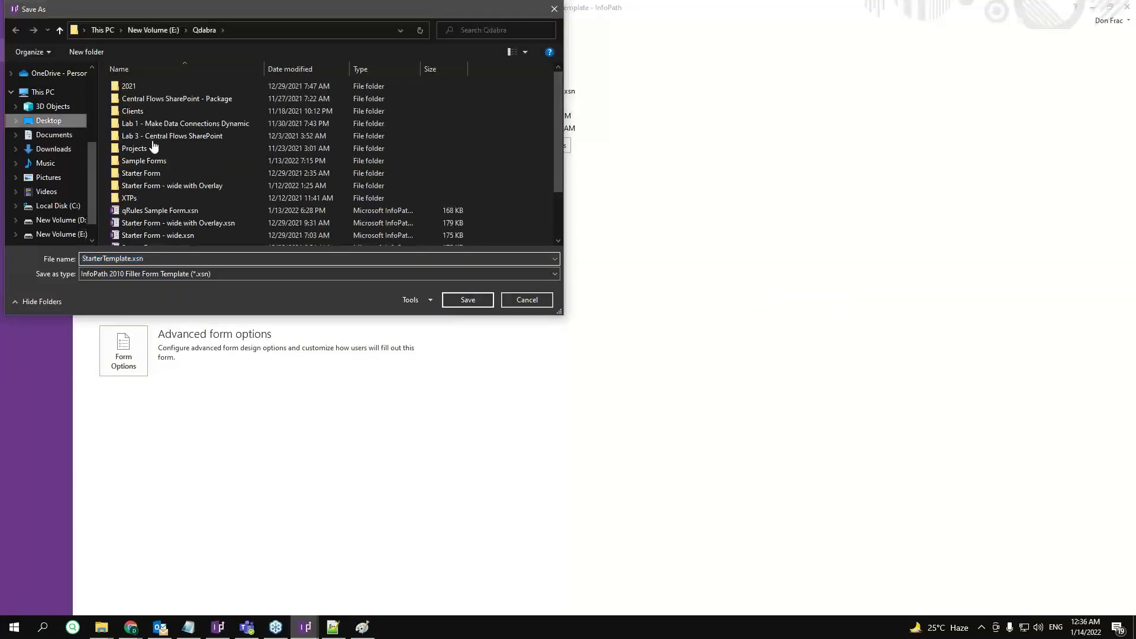
click(478, 299)
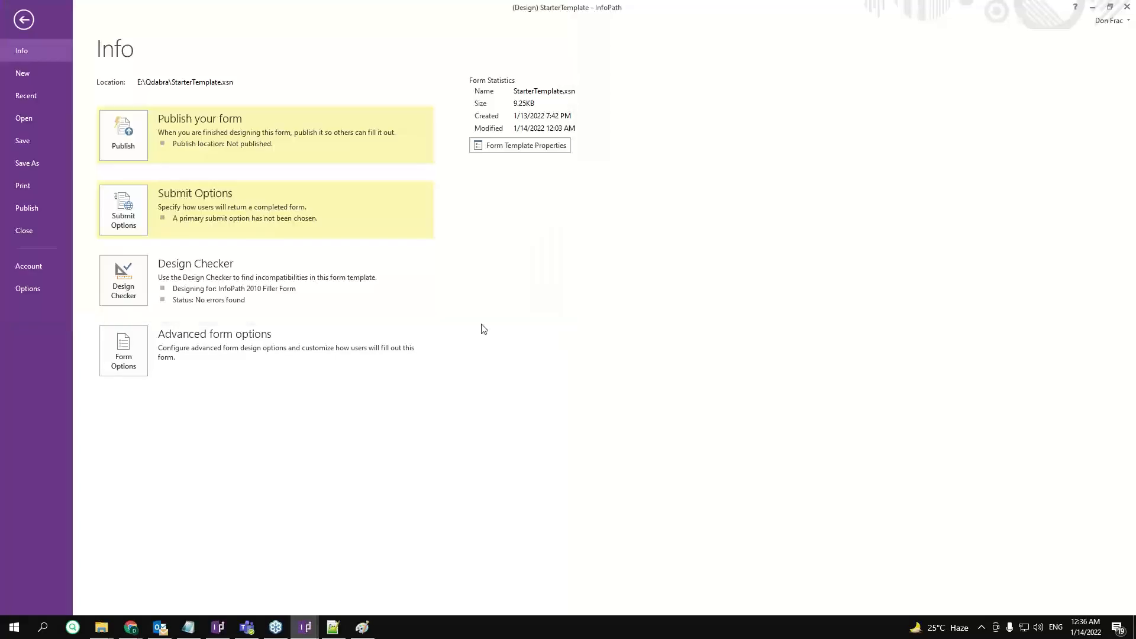
- Switch to FormsViewer in the browser and choose StarterTemplate.xsn from the Desktop for a new template upload
click(1090, 7)
click(223, 5)
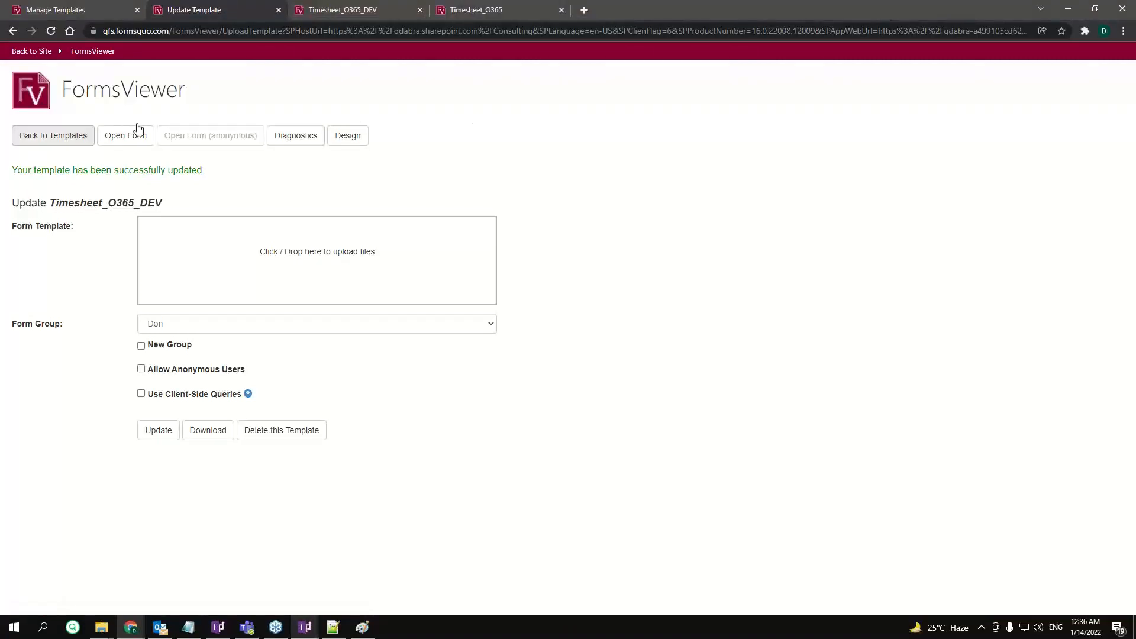
click(107, 138)
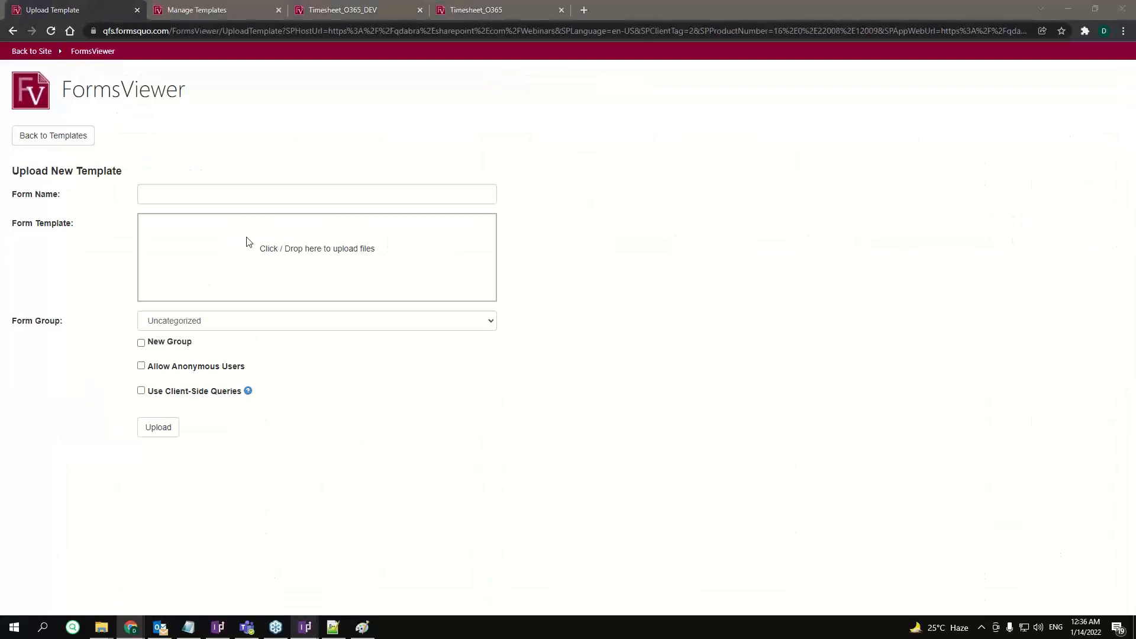
click(248, 241)
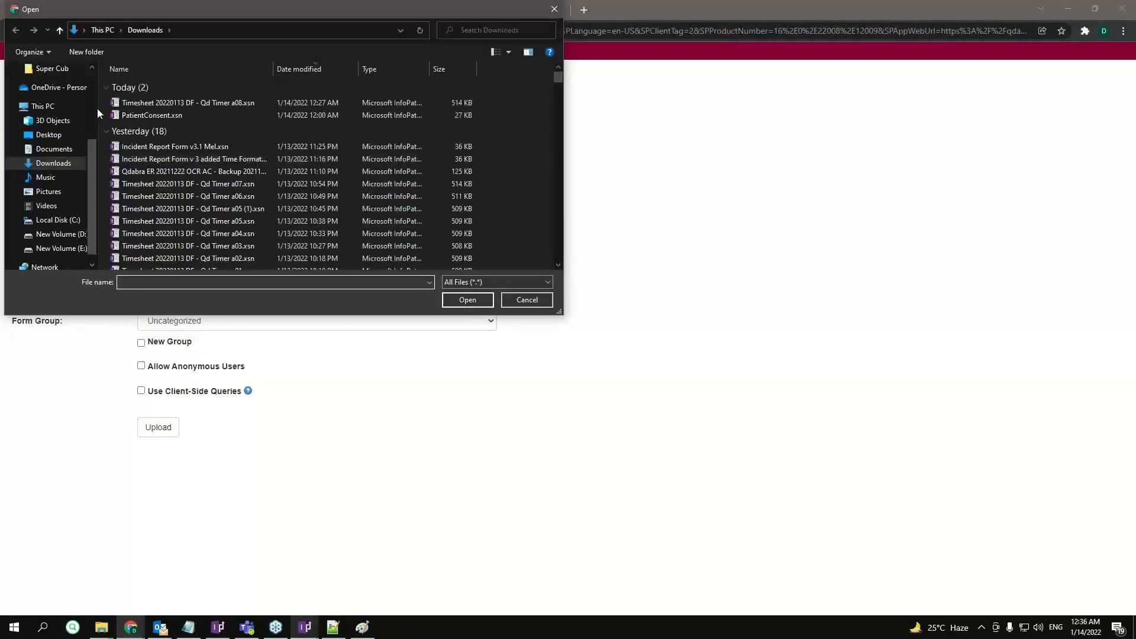
click(48, 135)
double_click(173, 87)
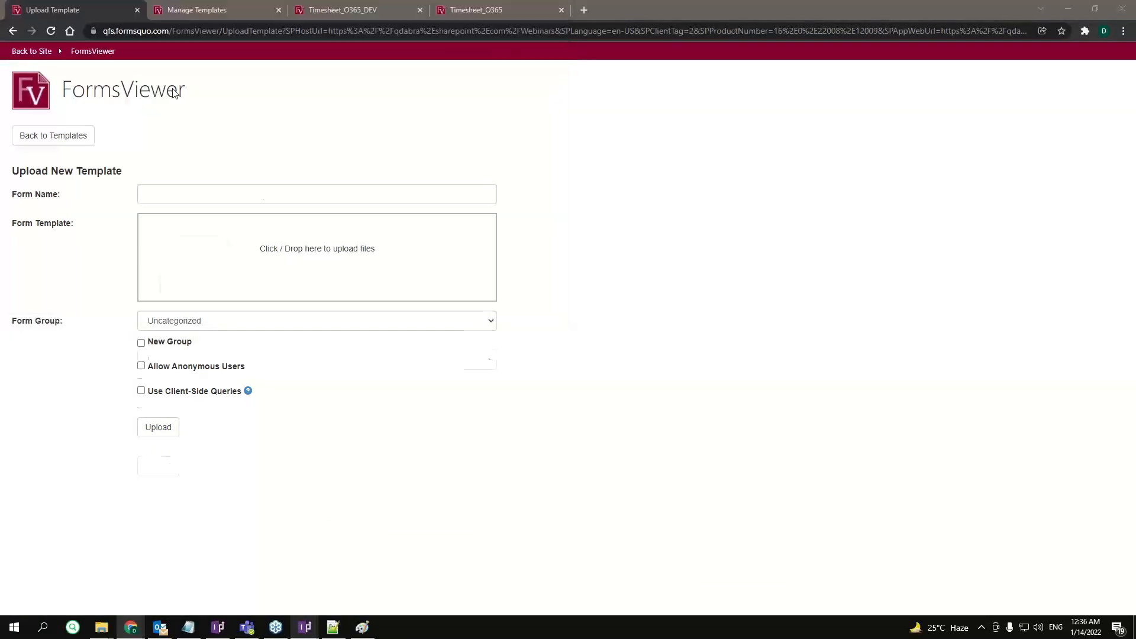
- Assign the StarterTemplate form to the Webinar_20220113 group, upload it, and open the form to test the timer
click(195, 360)
click(203, 430)
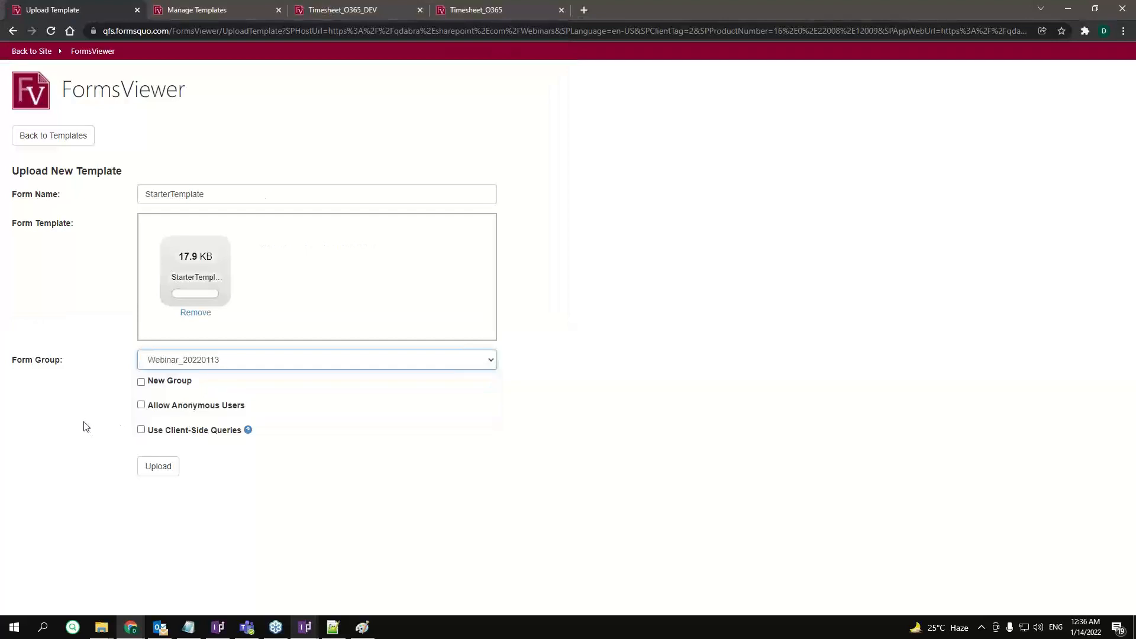
click(84, 422)
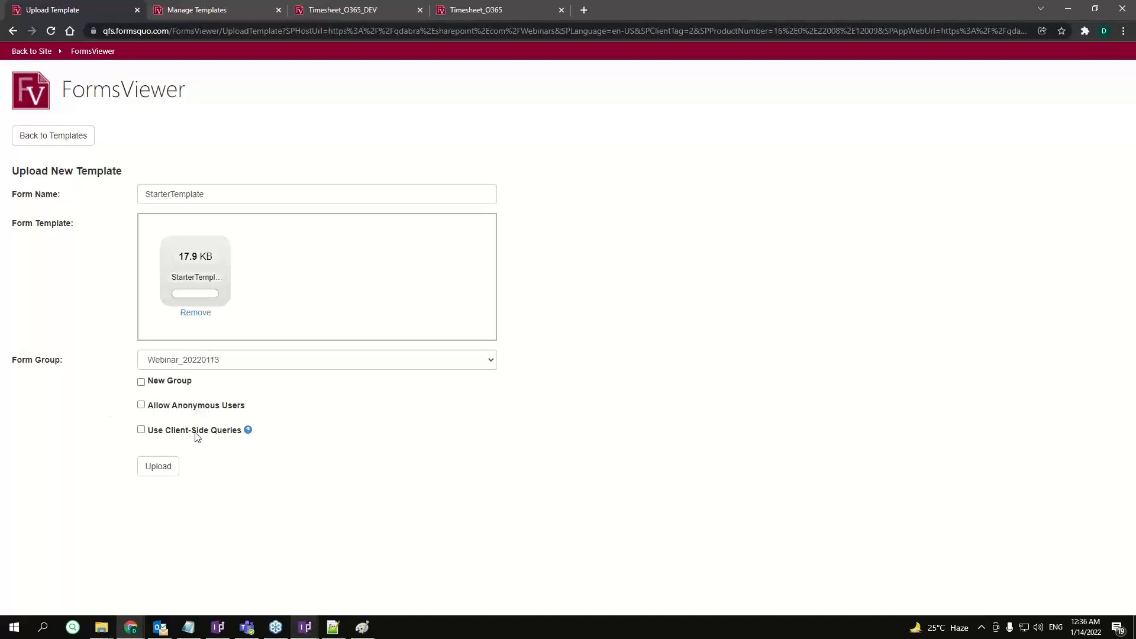
click(158, 467)
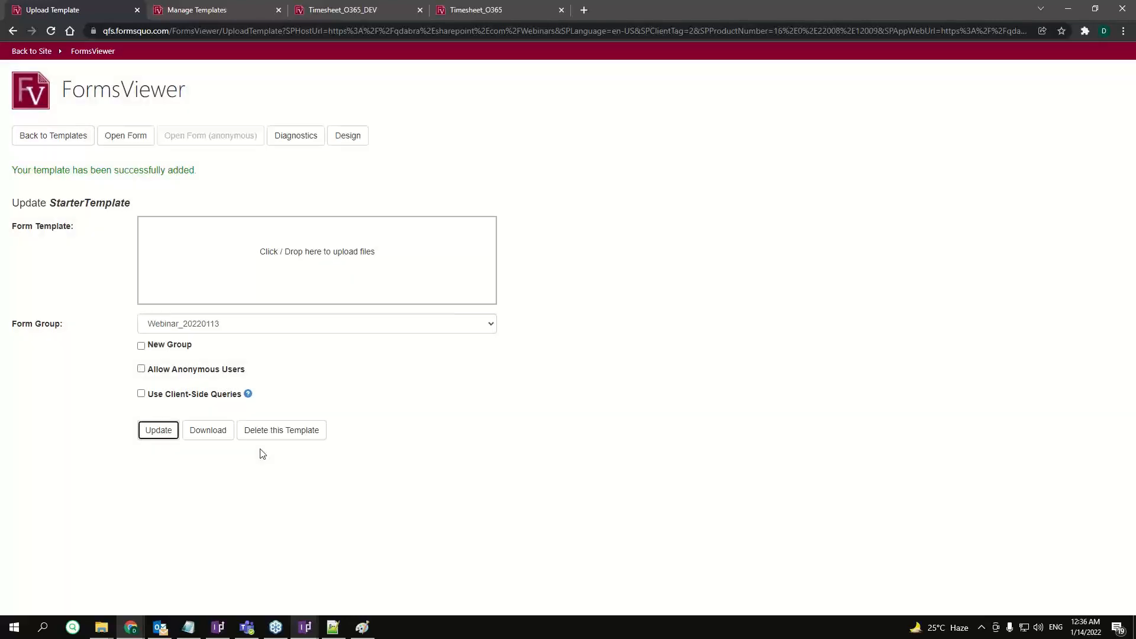
click(137, 138)
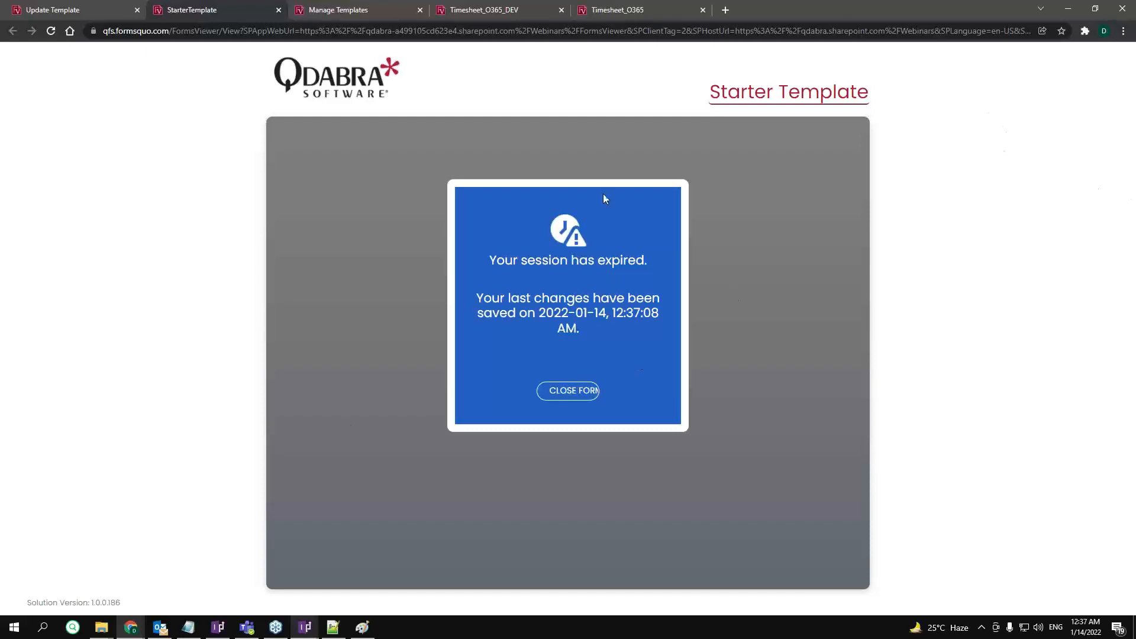
- Launch InfoPath Designer 2013
click(15, 628)
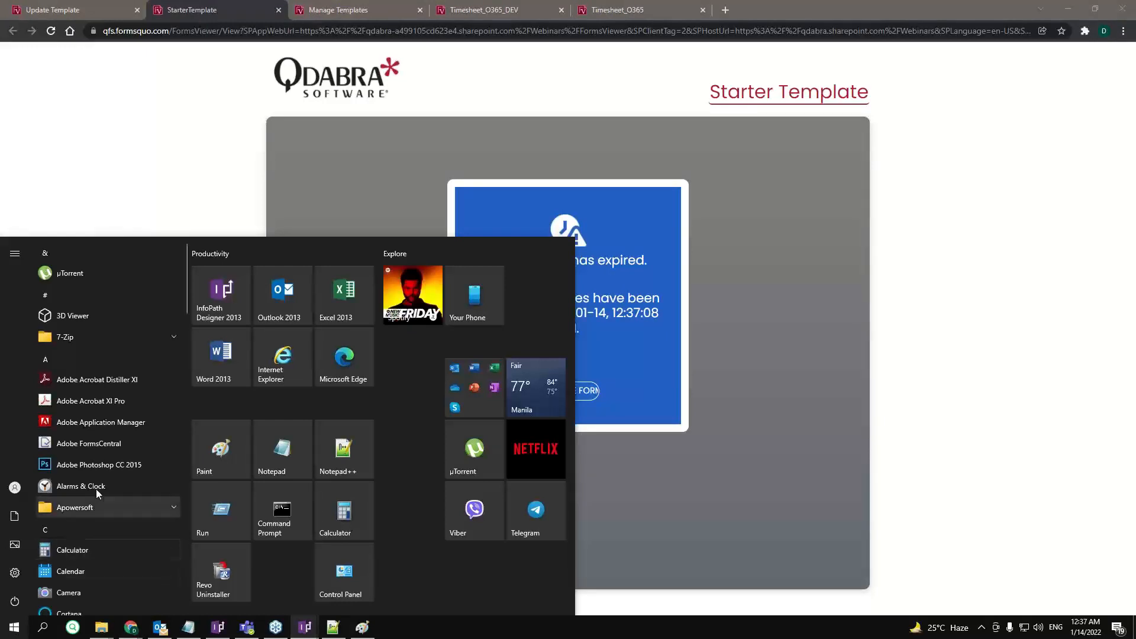
click(218, 286)
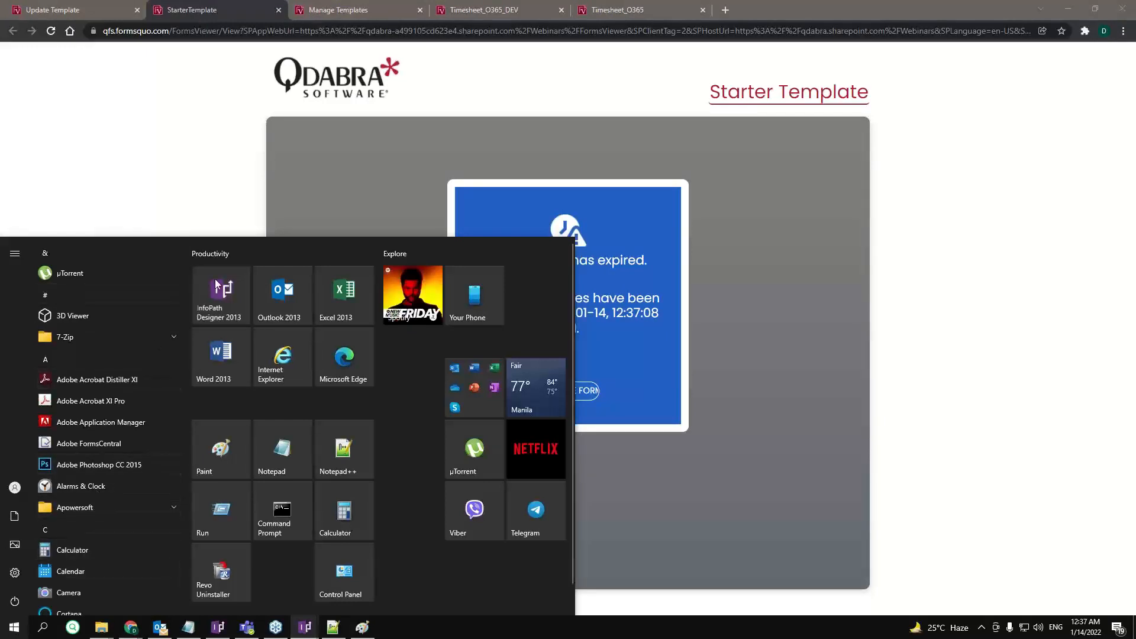